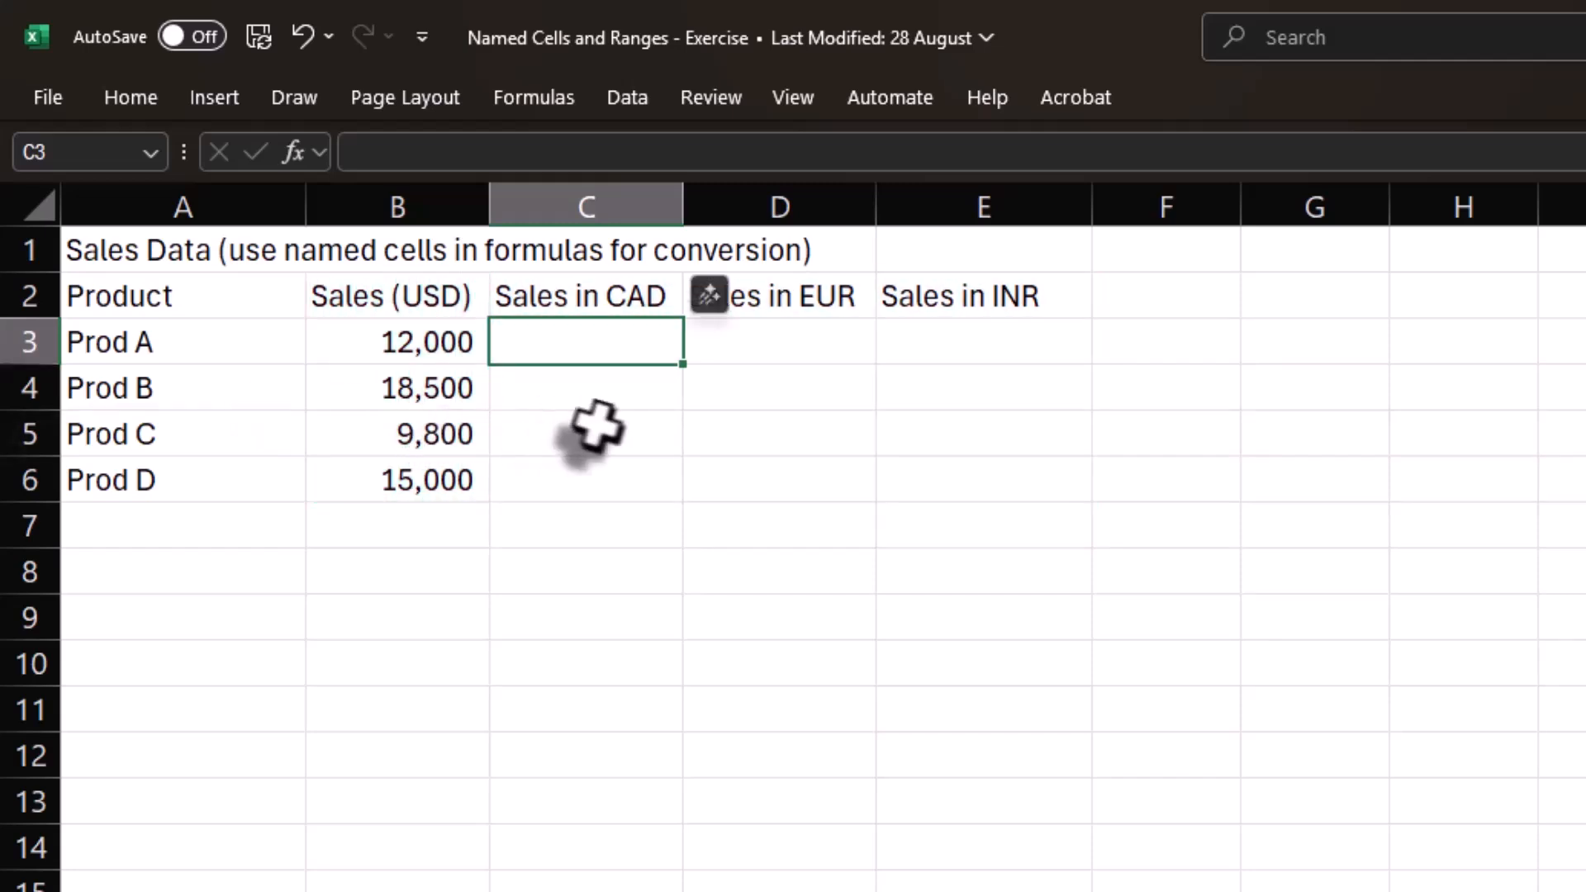
Enter the formula =B3*1.35 in the Sales in CAD cell for Prod A
key("Down")
key("Up")
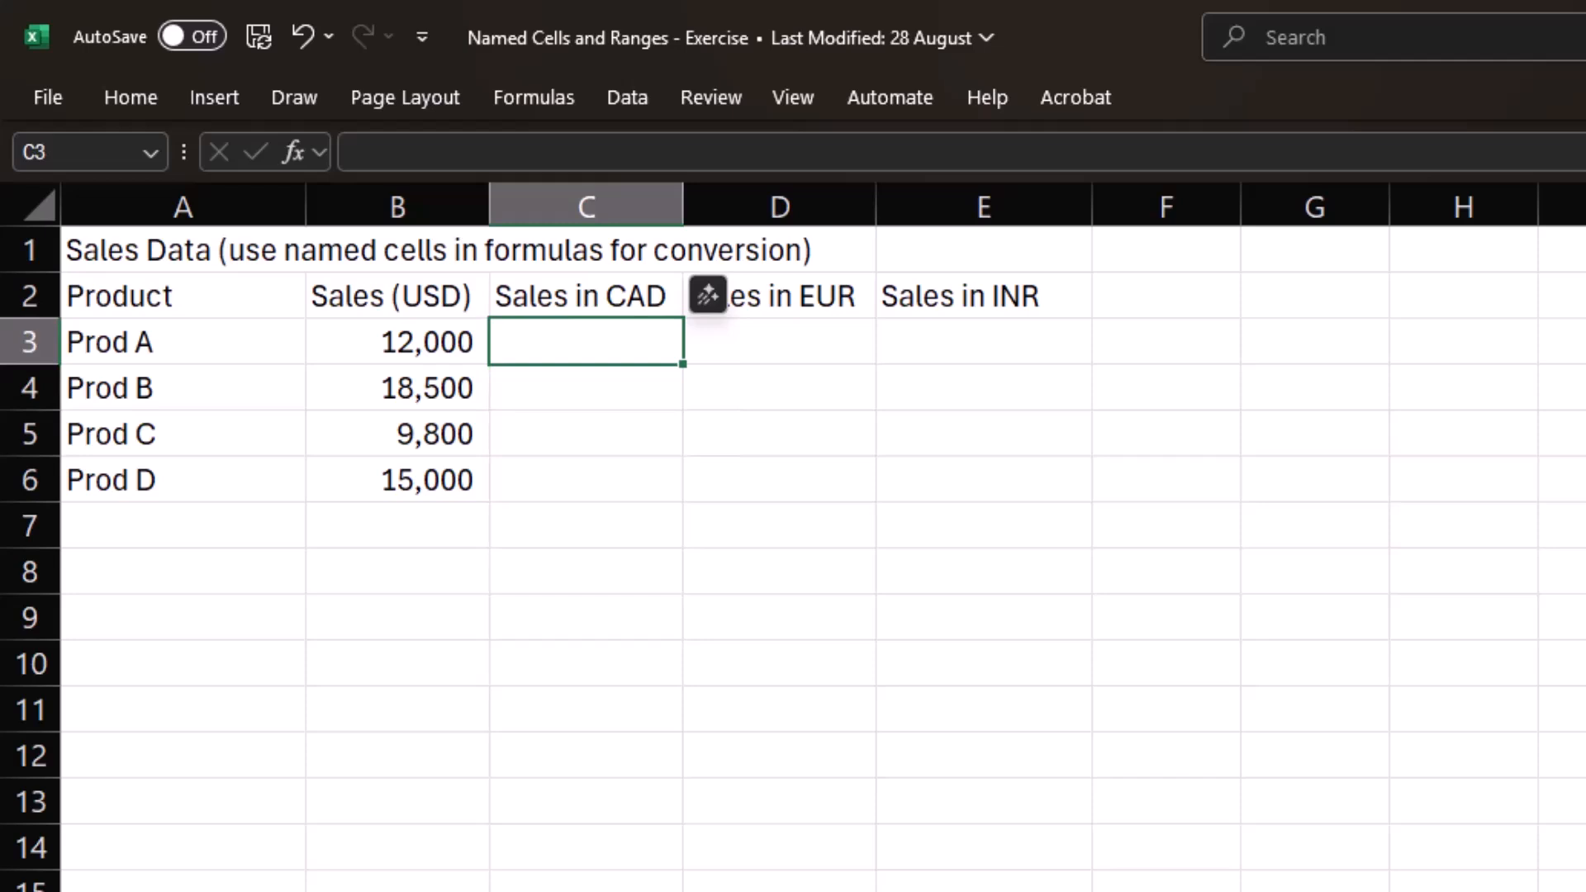
type("=")
key("Left")
type("*")
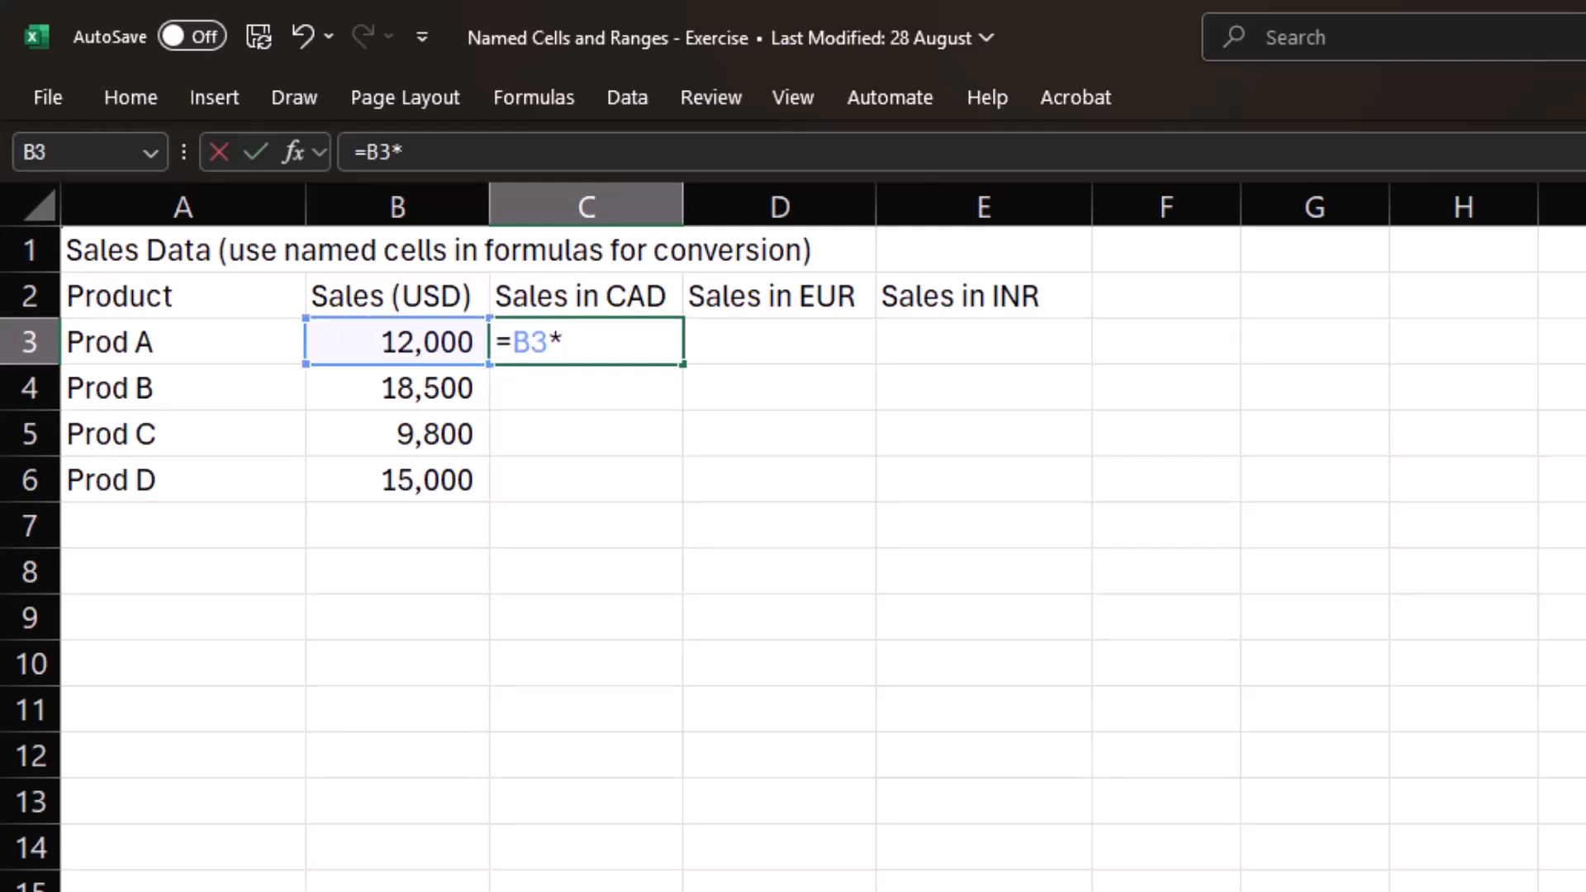
type("1.35")
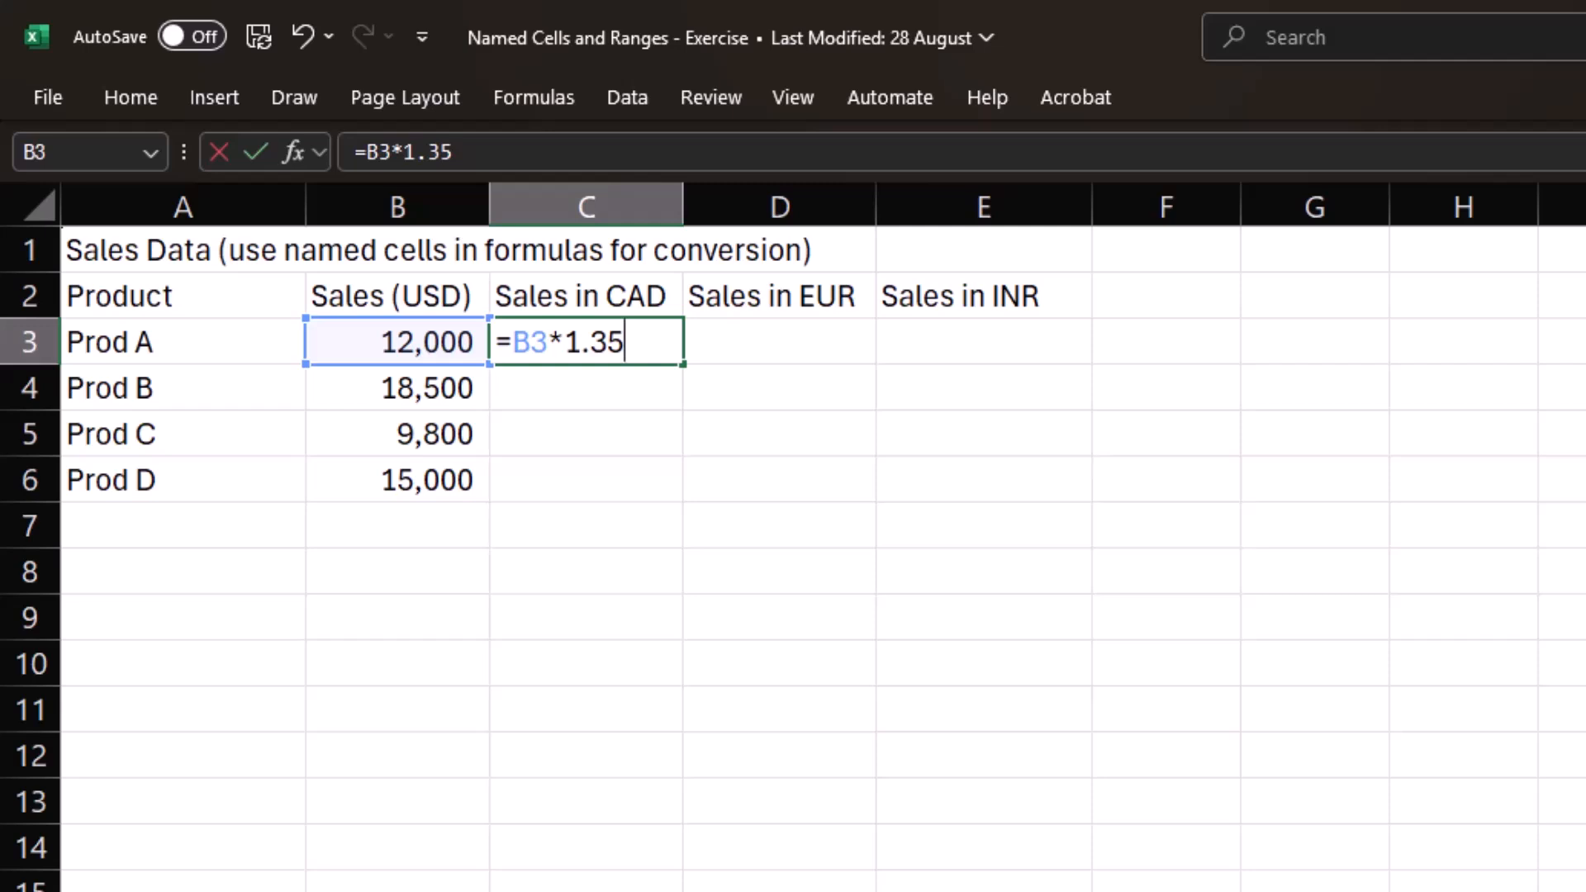
key("Return")
Fill the hard-coded CAD formula from C3 down through C6
key("Up")
key("shift+Down")
key("shift+Down")
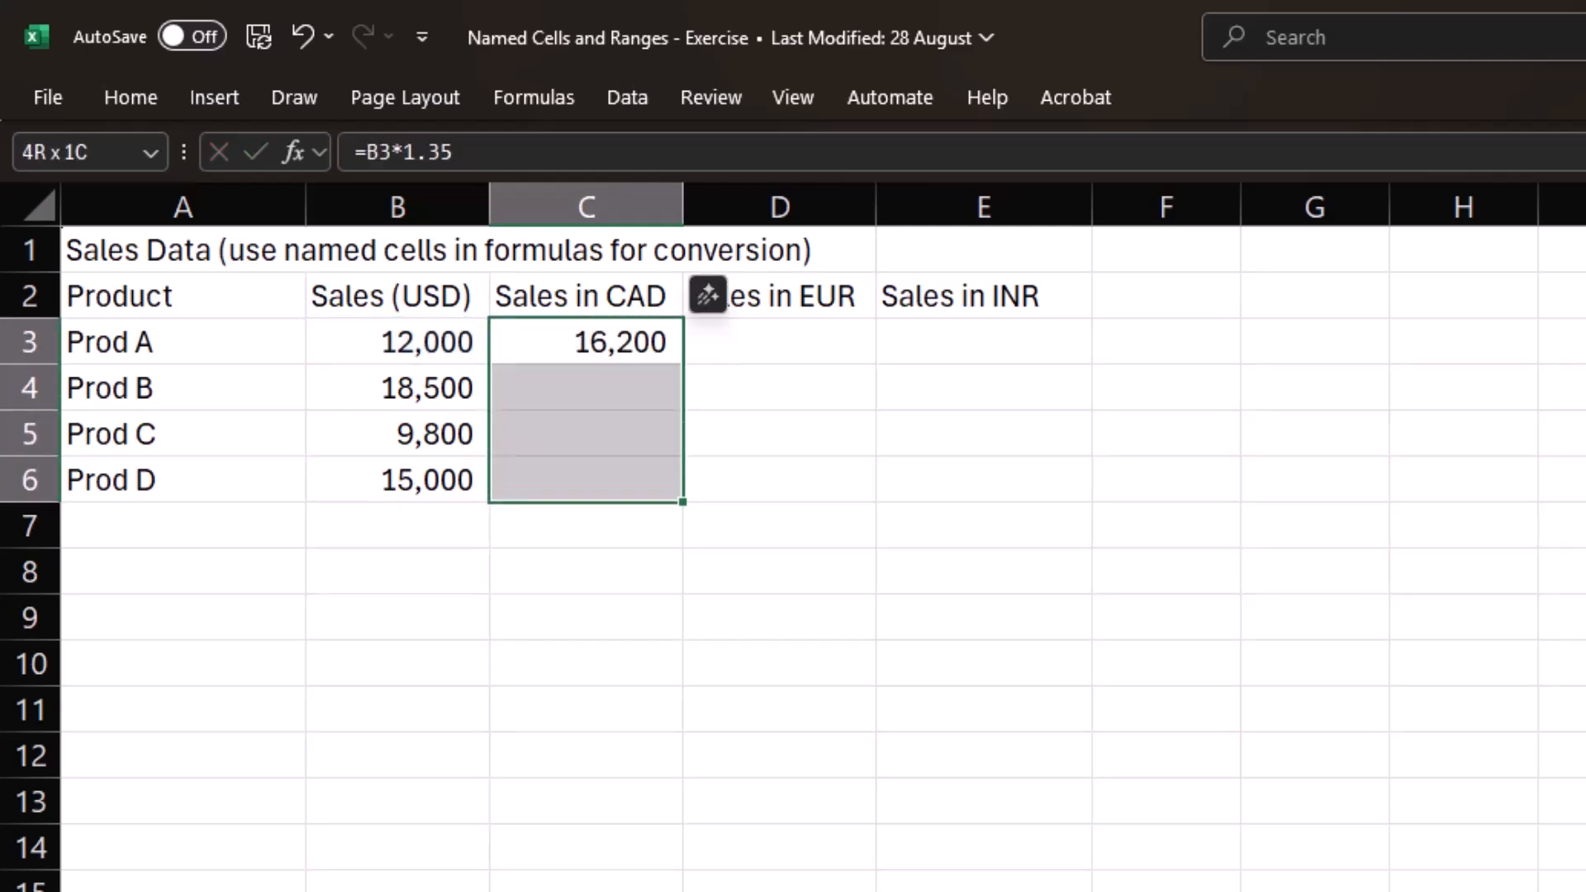
key("ctrl+d")
key("Right")
key("Left")
key("alt+Tab")
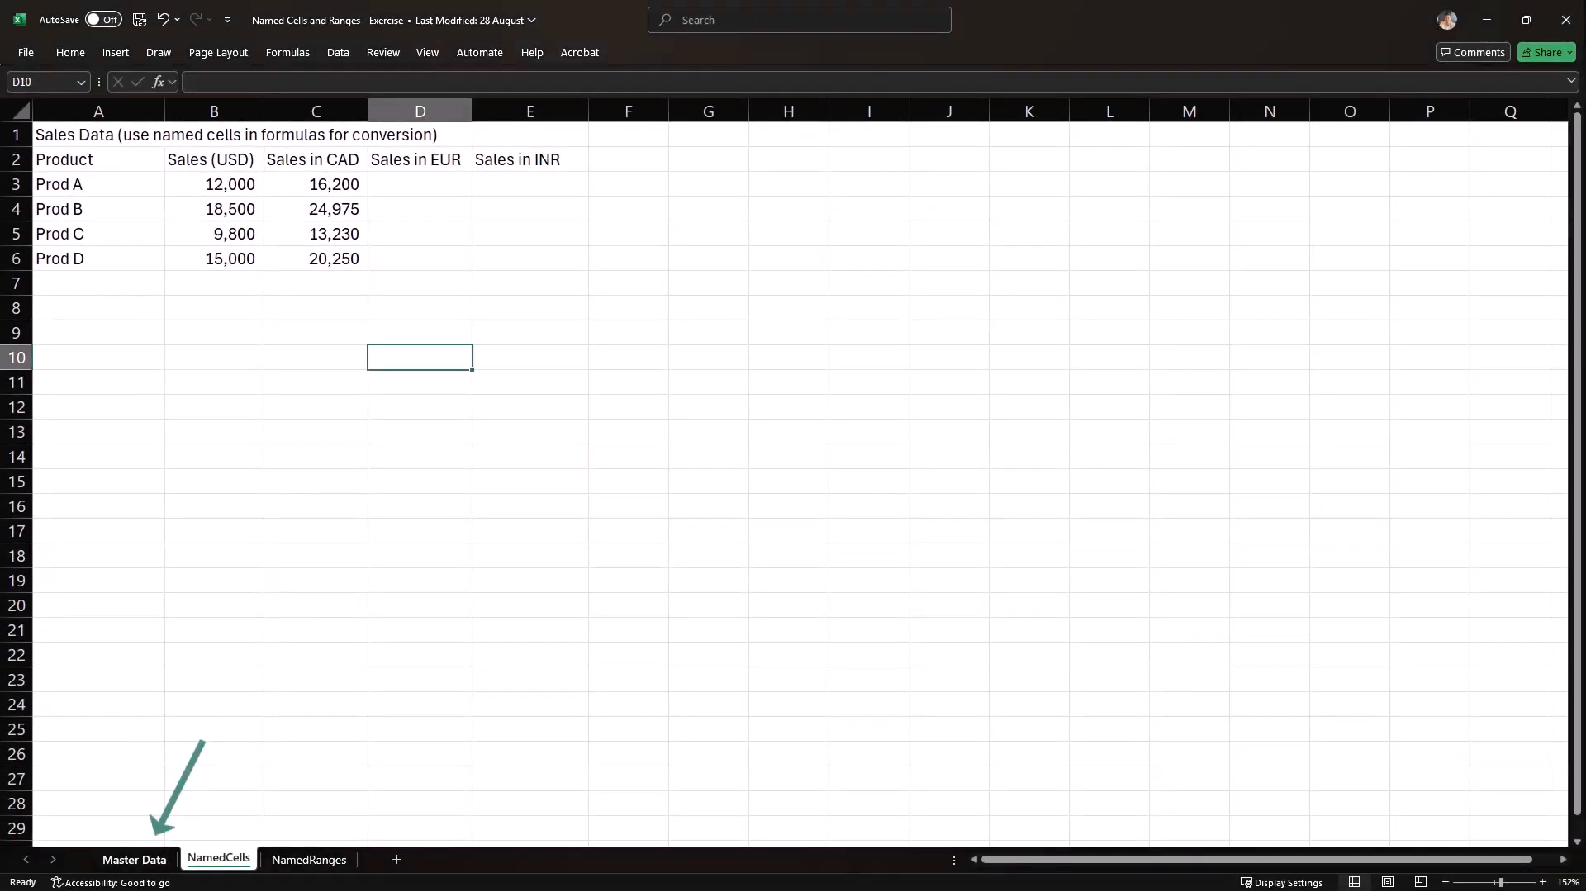
Look over the currency rates on the Master Data sheet, and clear C3:C6 on the NamedCells sheet
left_click(134, 860)
left_click(362, 249)
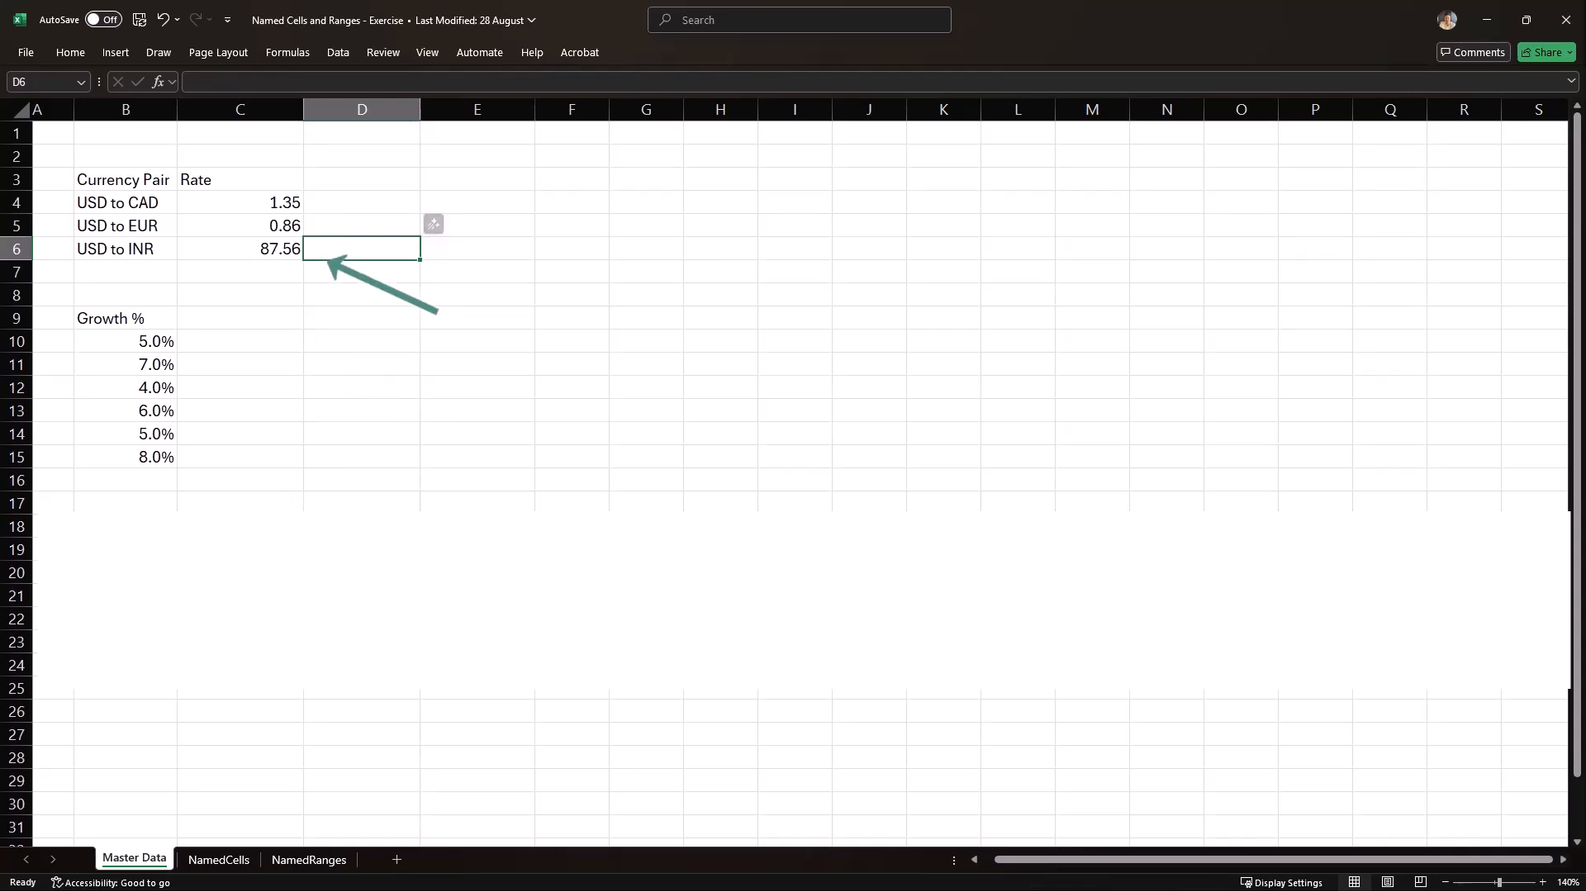
key("ctrl+Page_Down")
left_click_drag(344, 187, 335, 253)
key("Delete")
key("Right")
key("Left")
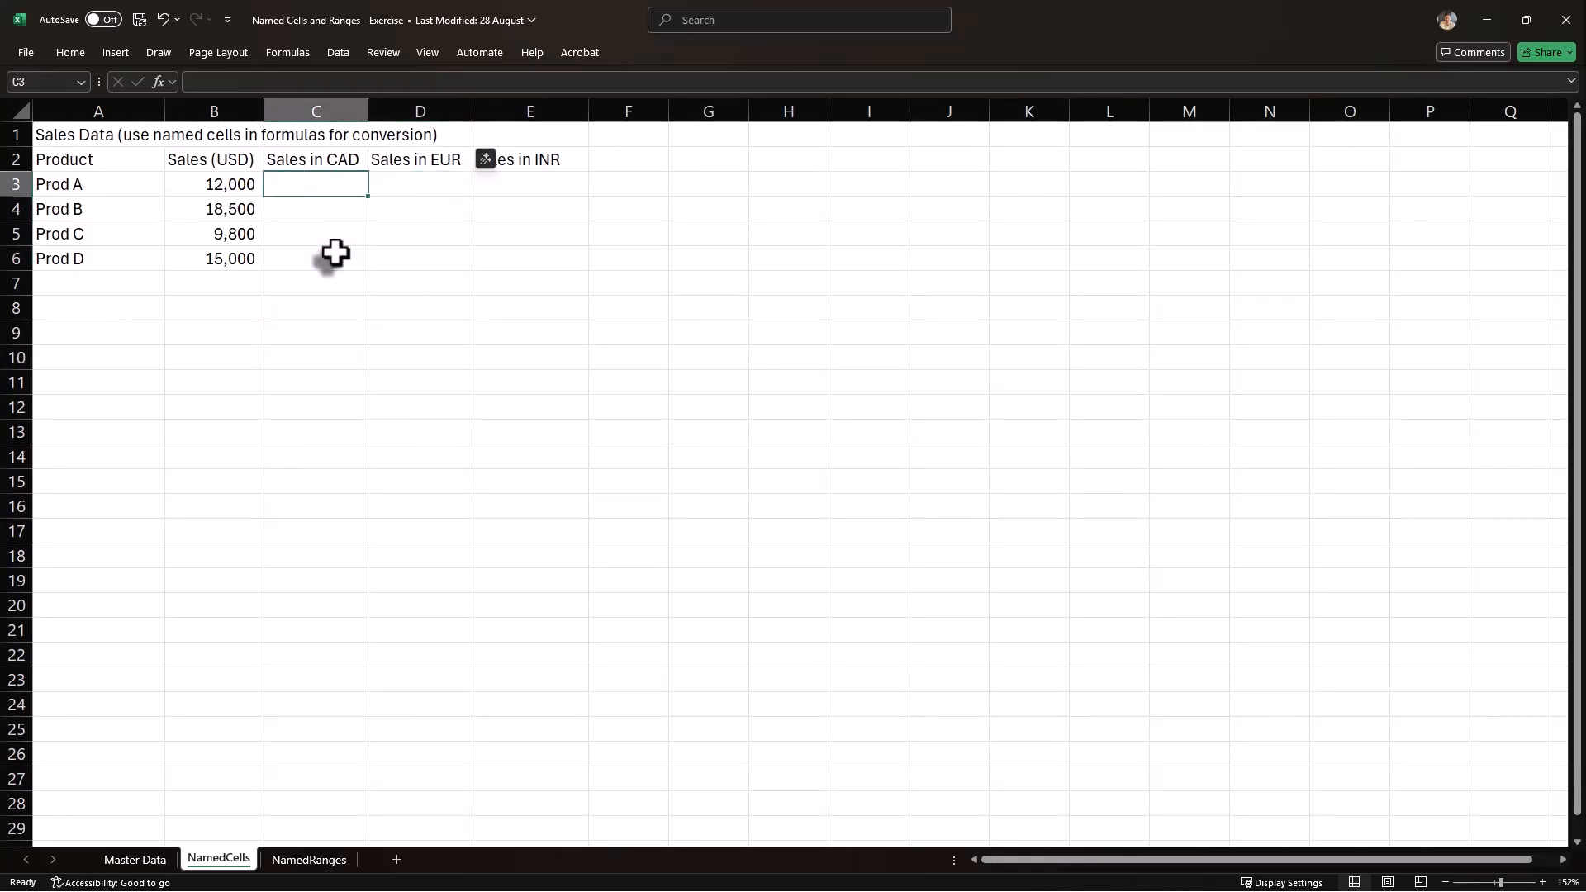
Enter =B3*'Master Data'!$C$4 in C3 to convert Prod A's sales to CAD with an absolute rate reference
type("=")
key("Left")
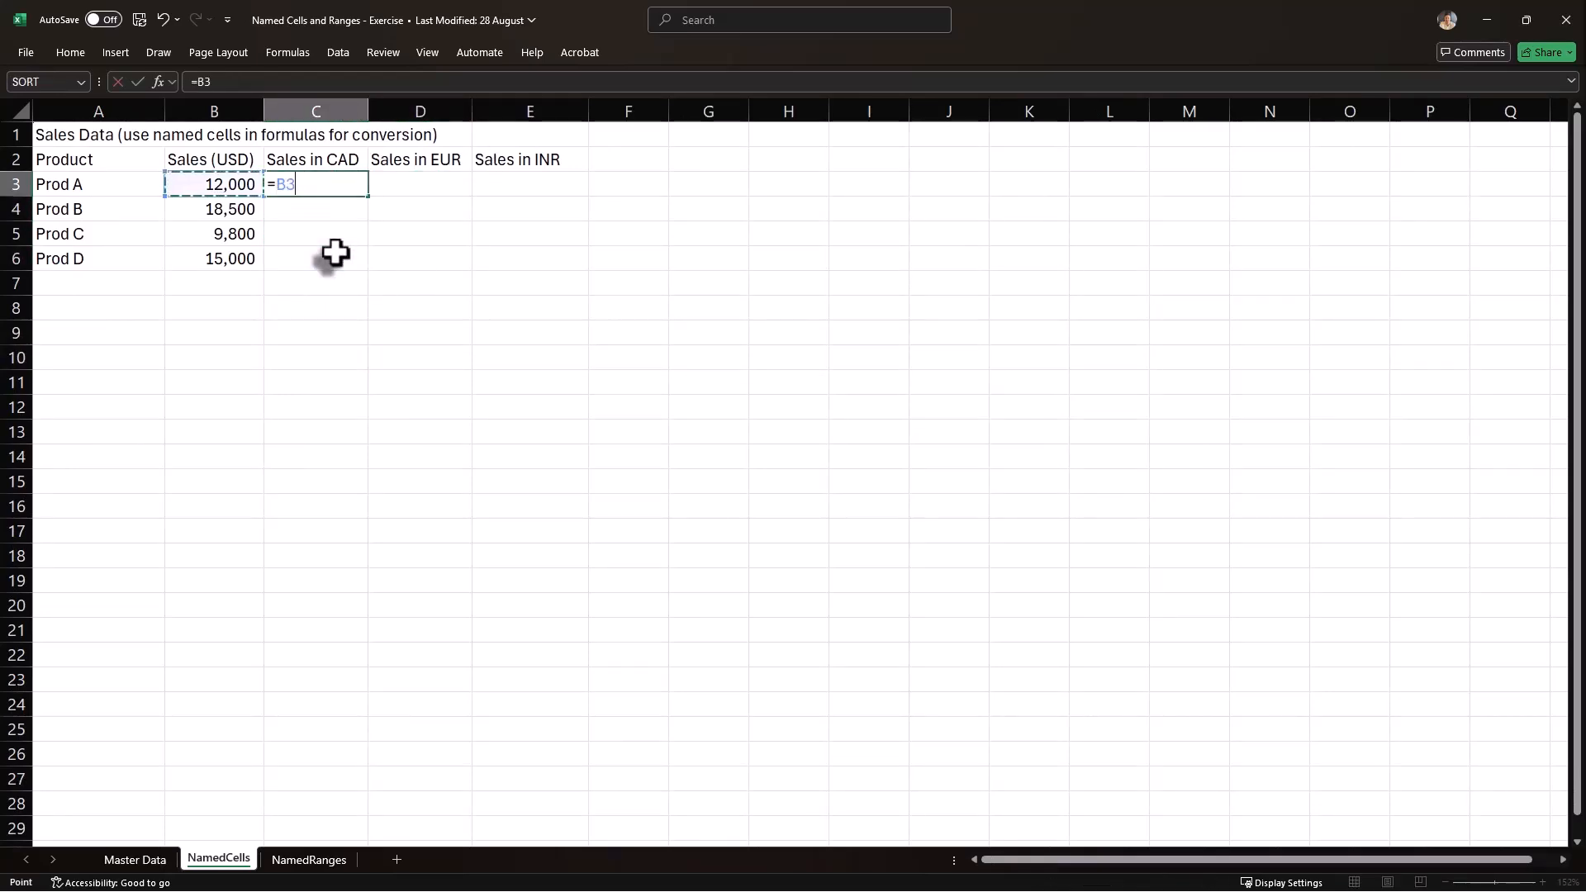
type("*")
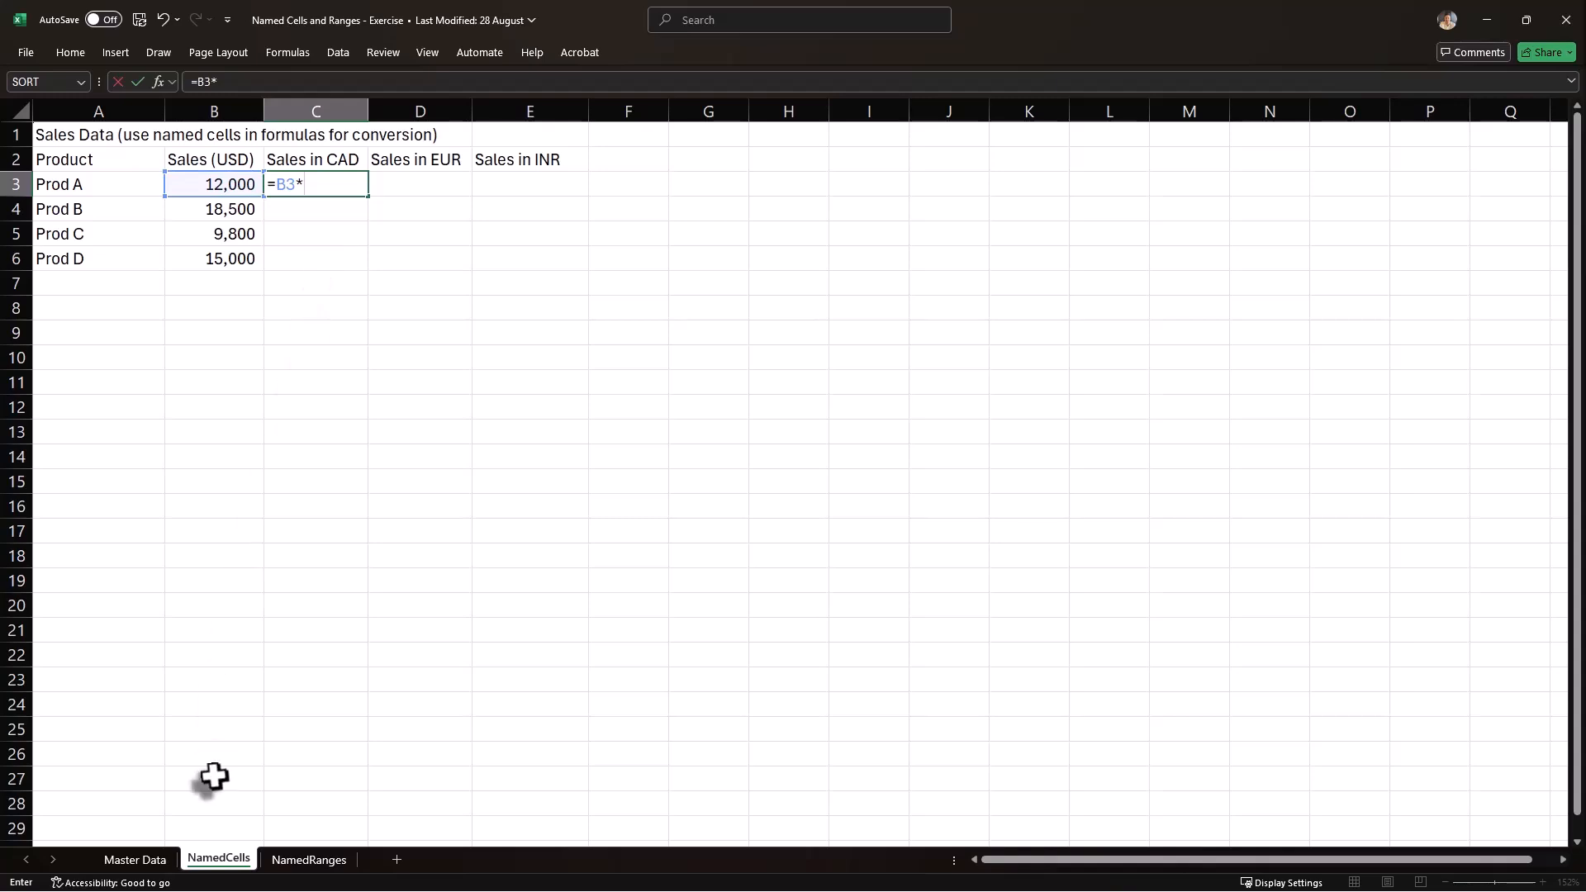
left_click(135, 859)
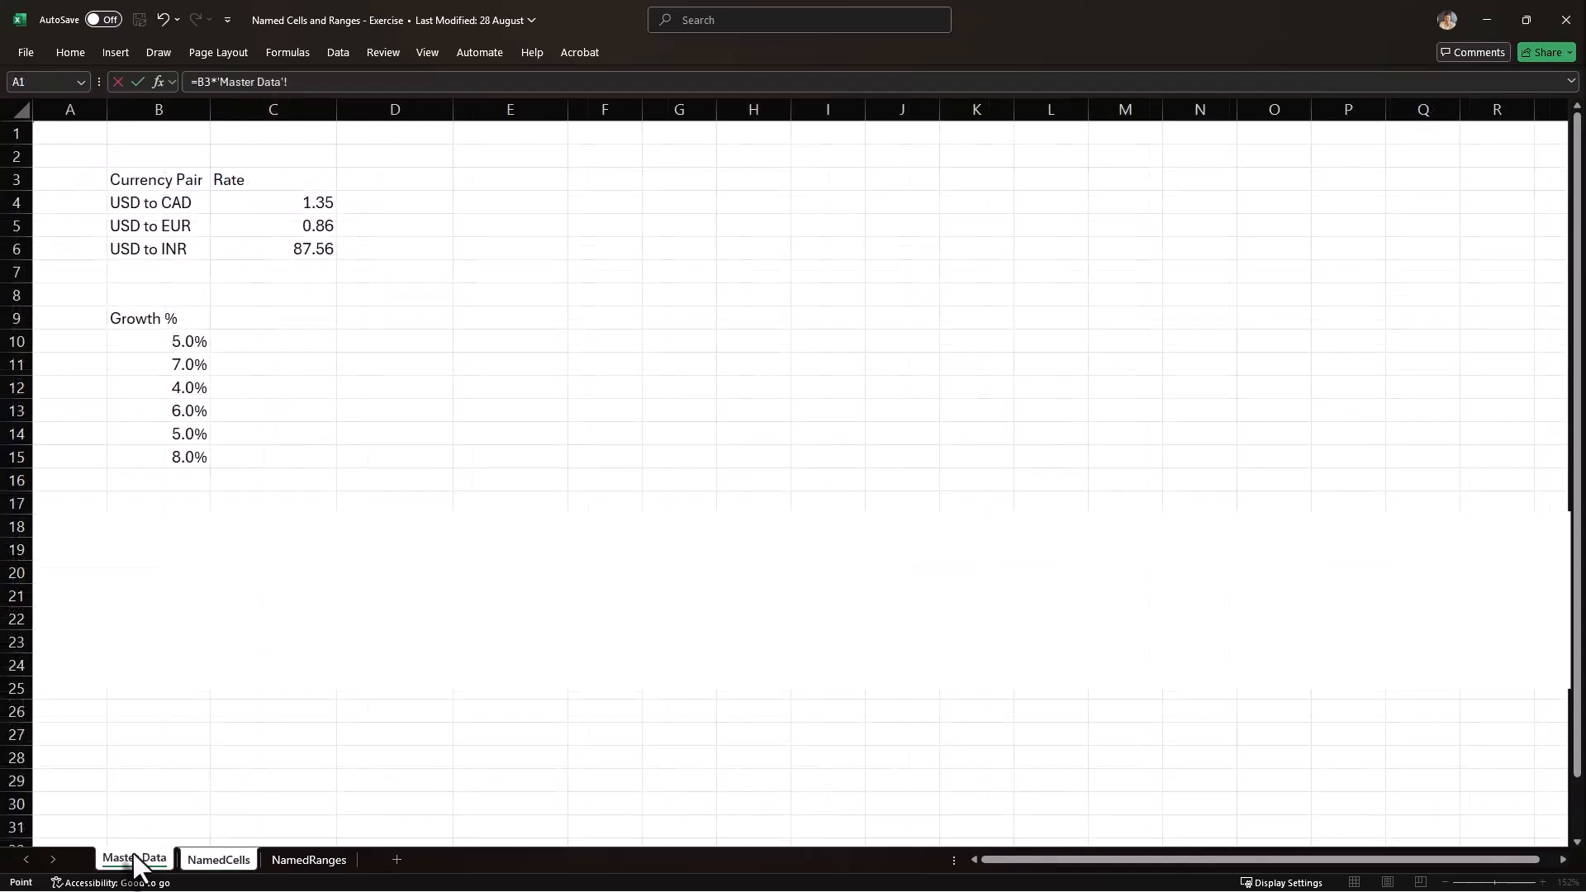
left_click(309, 203)
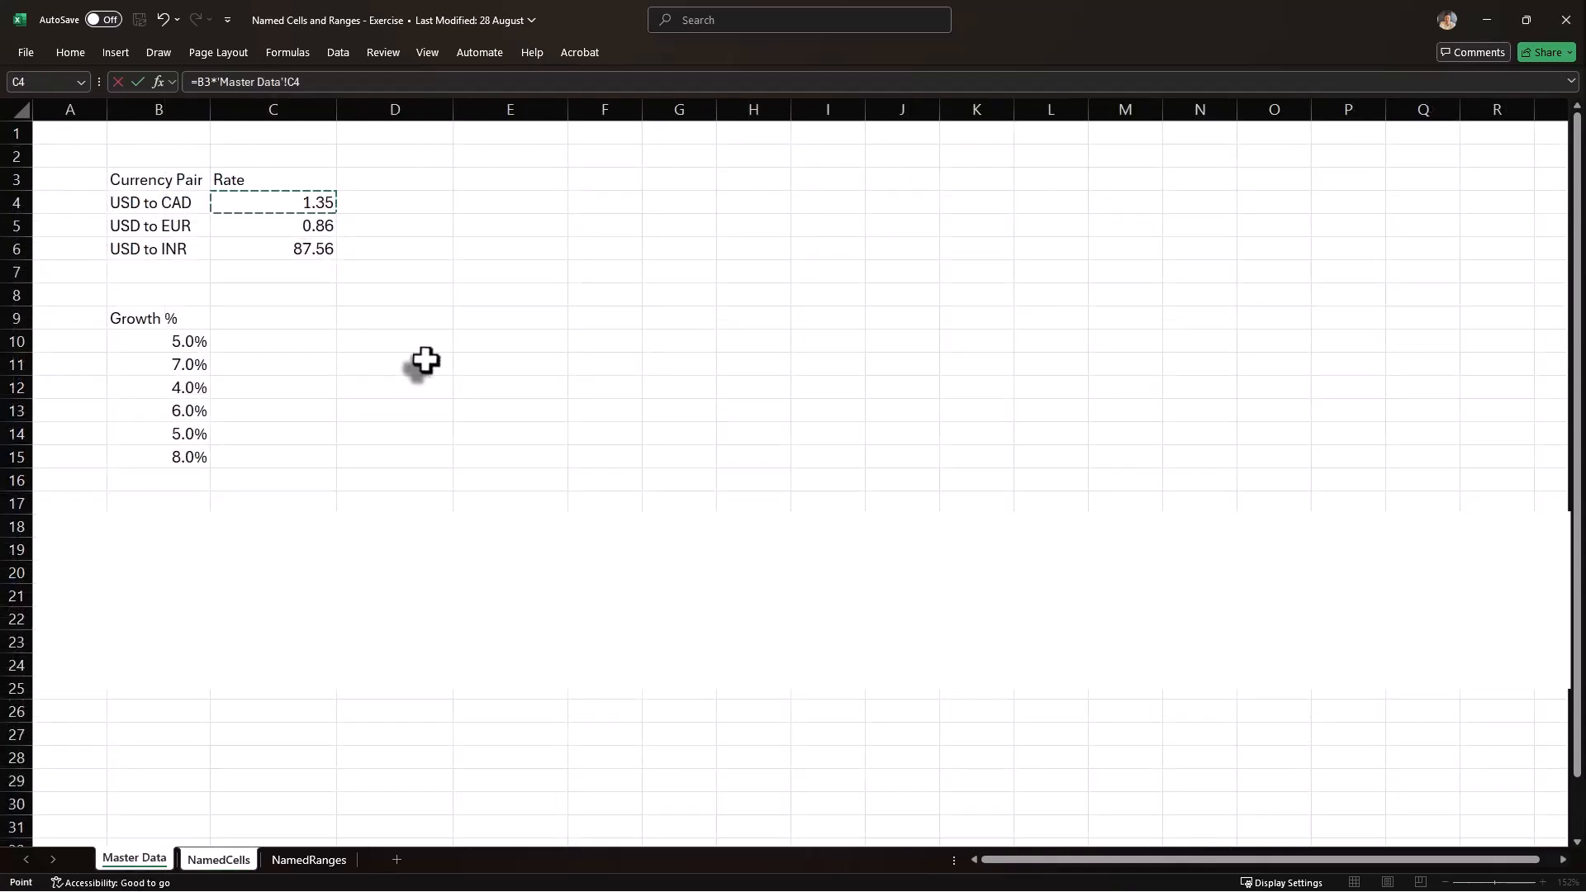
key("F4")
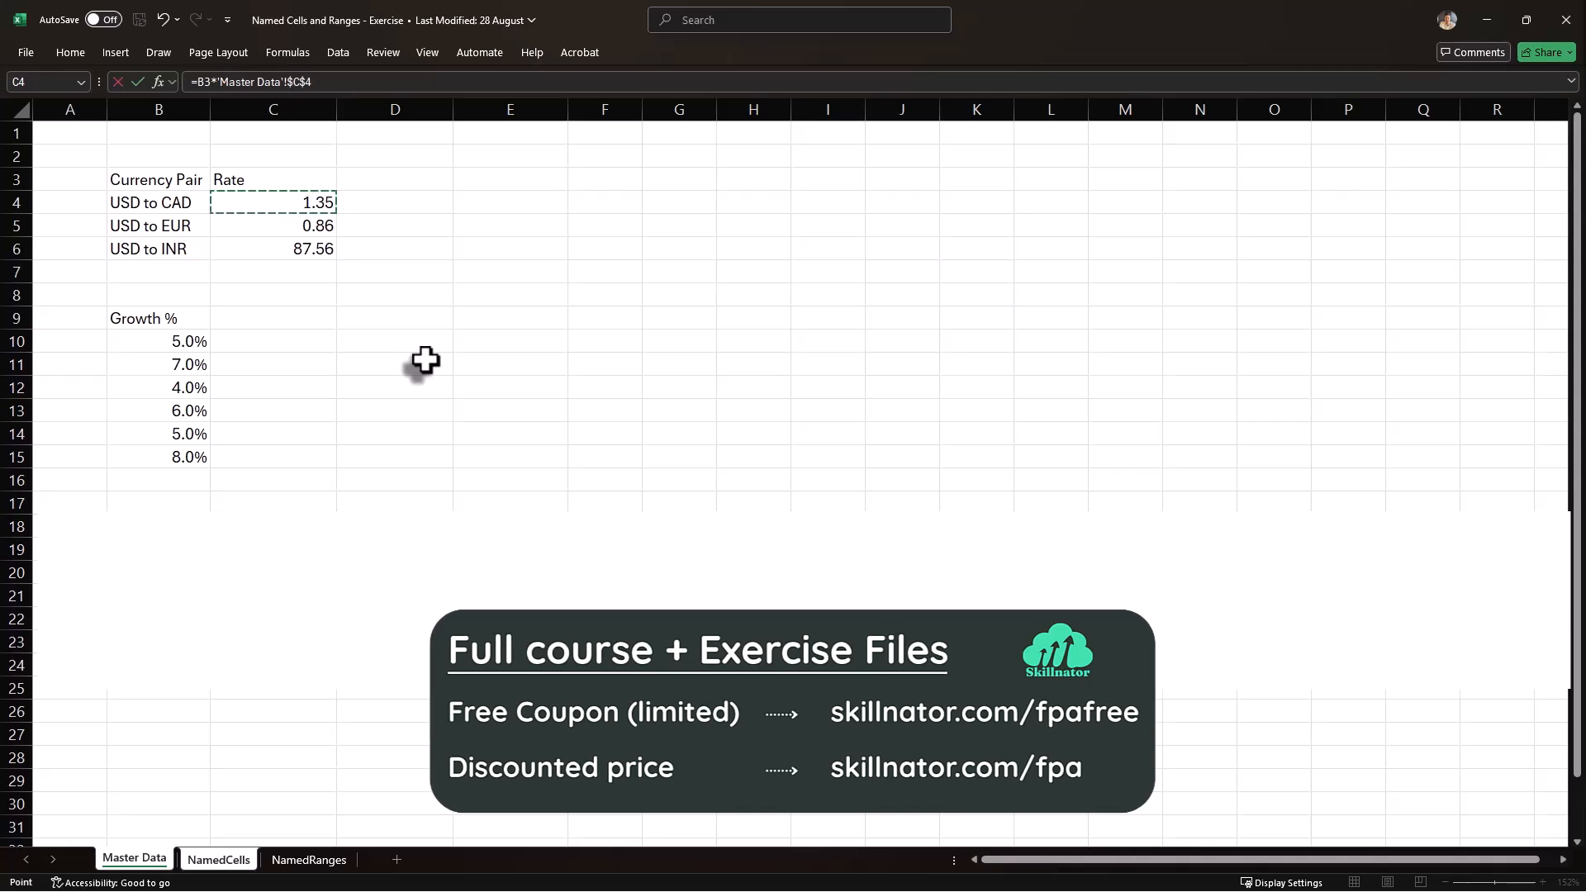
key("ctrl+Return")
Fill the linked CAD conversion formula down from C3 through C6
key("shift+Down")
key("shift+Down")
key("shift+Down")
key("ctrl+d")
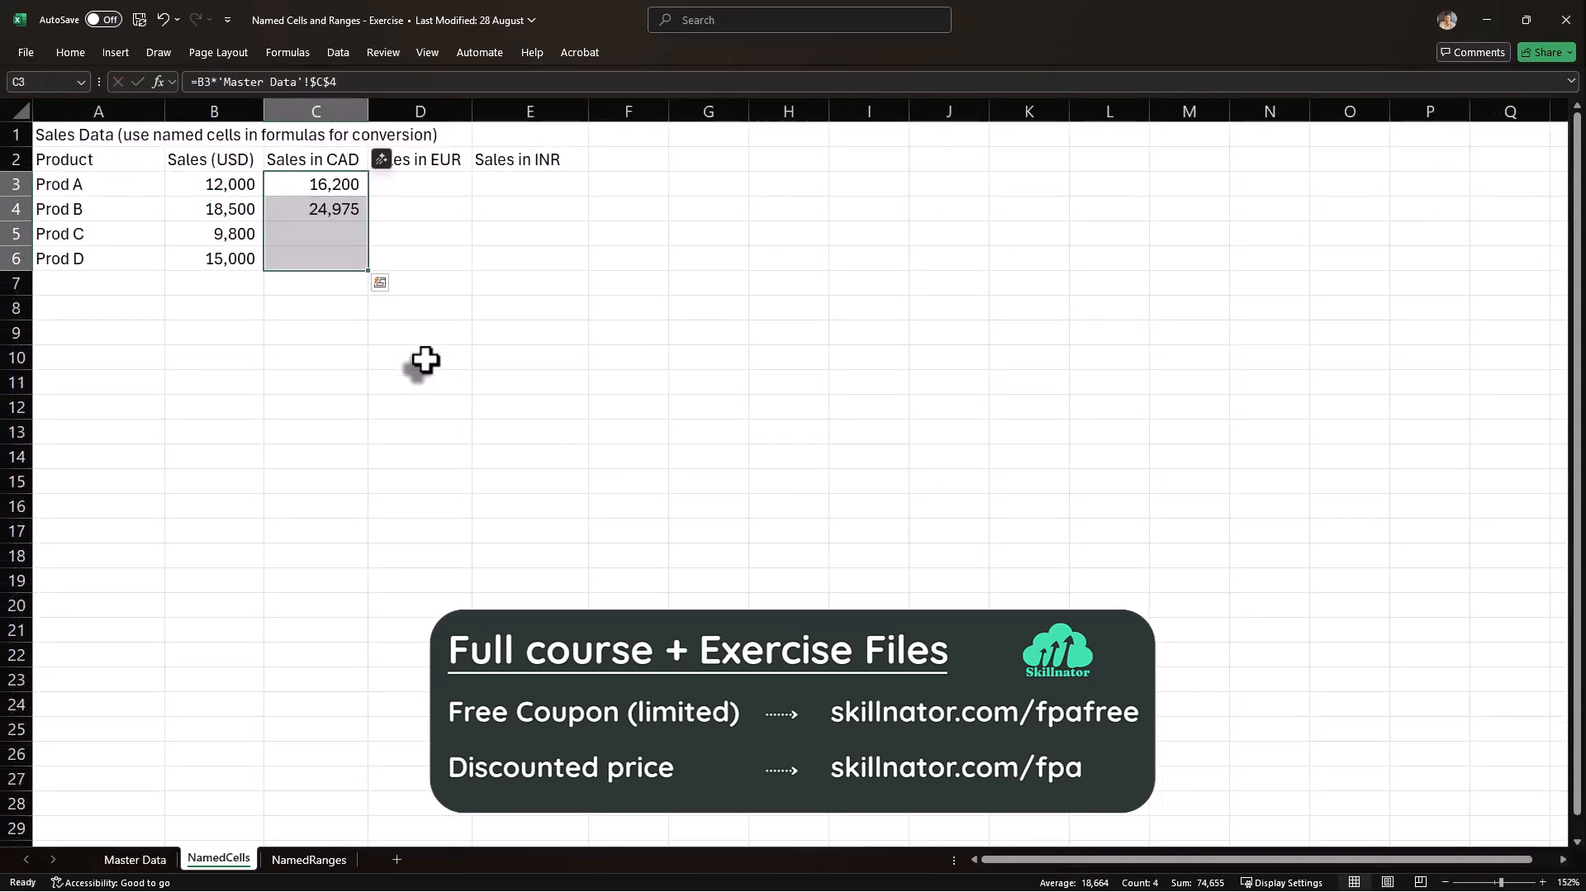
Enter =B3*'Master Data'!C5 in D3 to convert Prod A's sales to EUR
key("Right")
type("=")
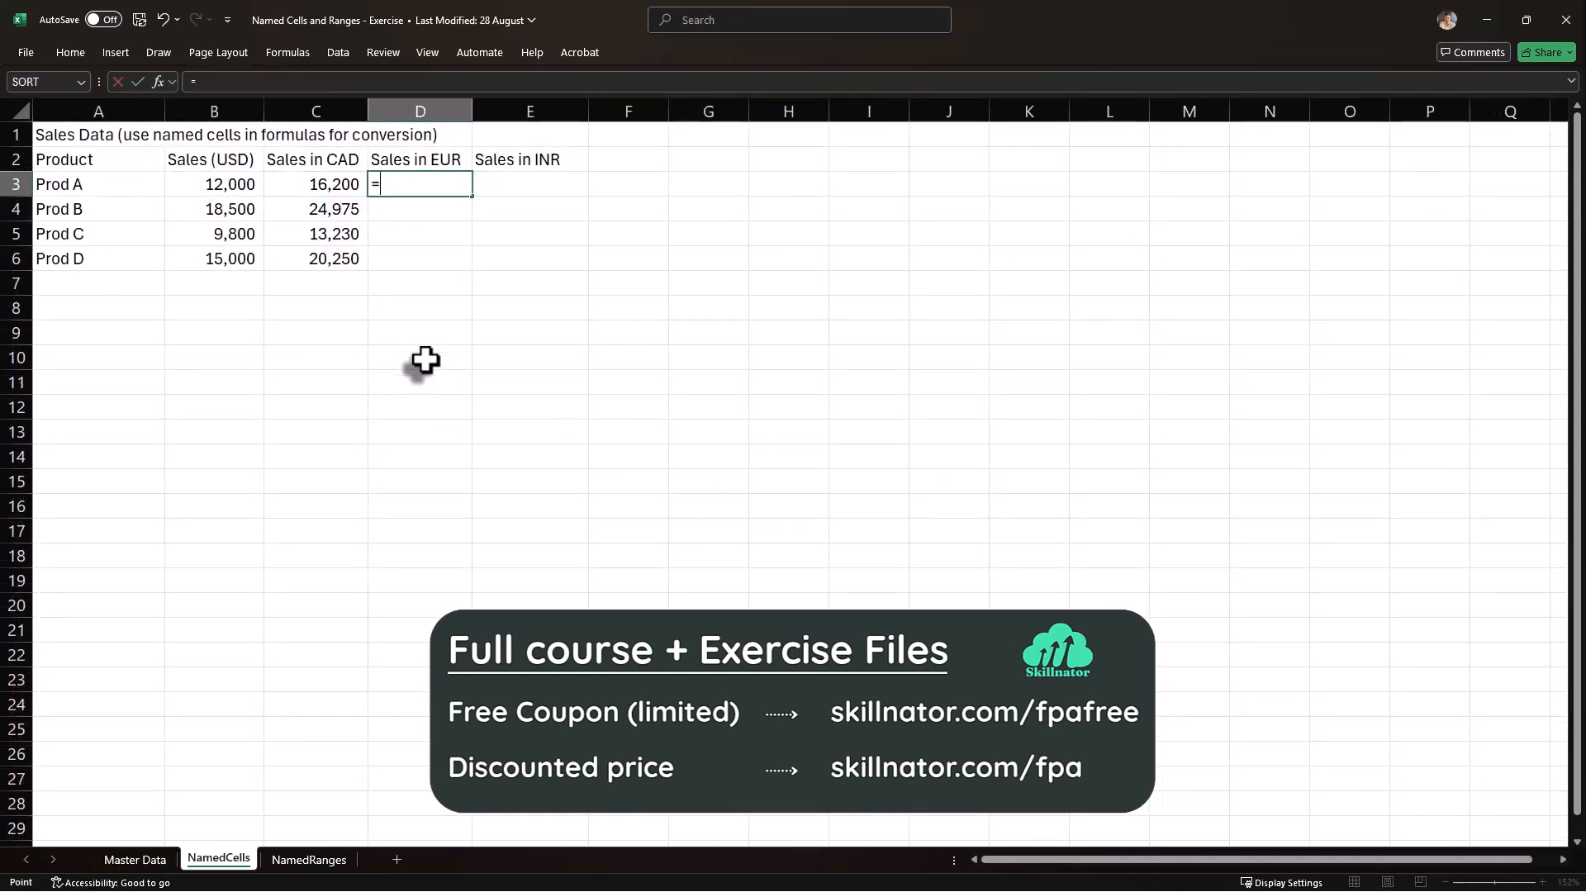
key("Left")
key("Left")
type("*")
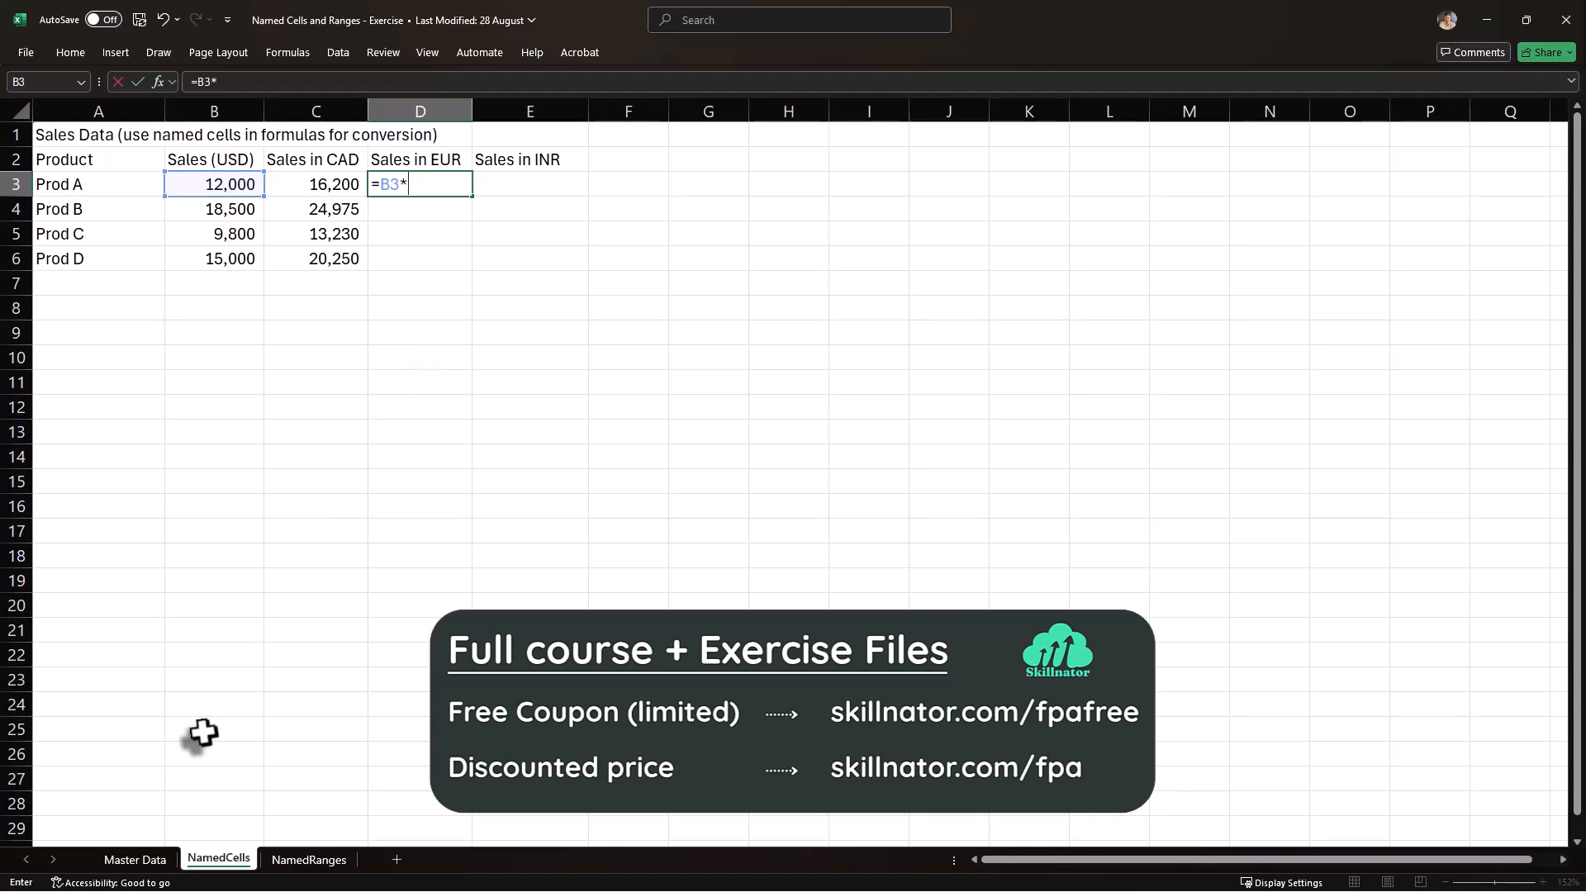
left_click(135, 859)
left_click(299, 224)
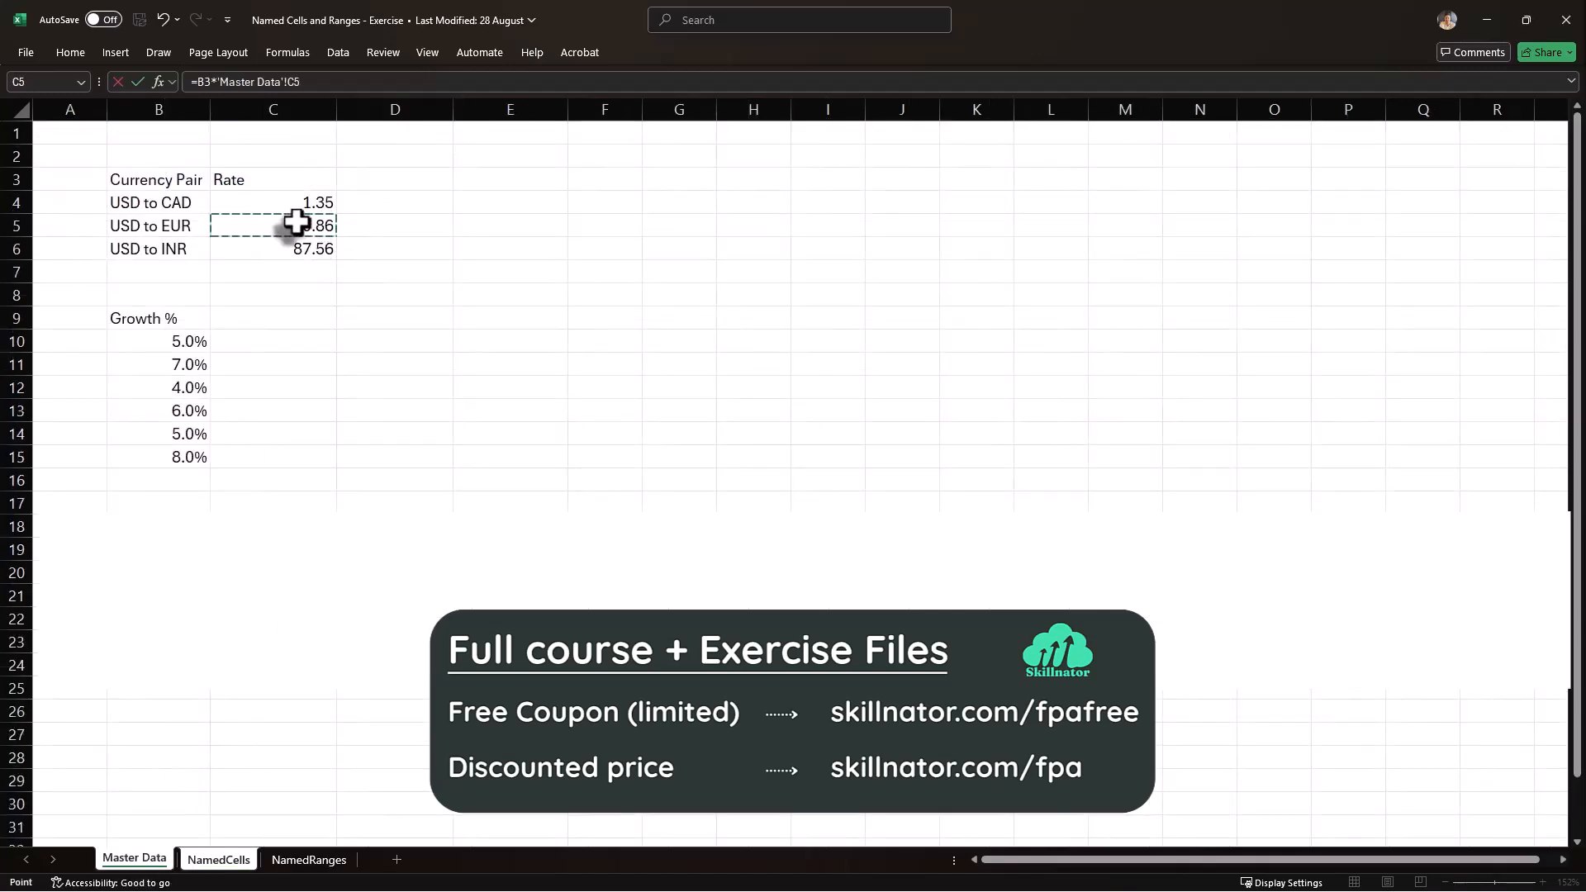
key("Tab")
Enter =B3*'Master Data'!C6 in E3 to convert Prod A's sales to INR
type("=")
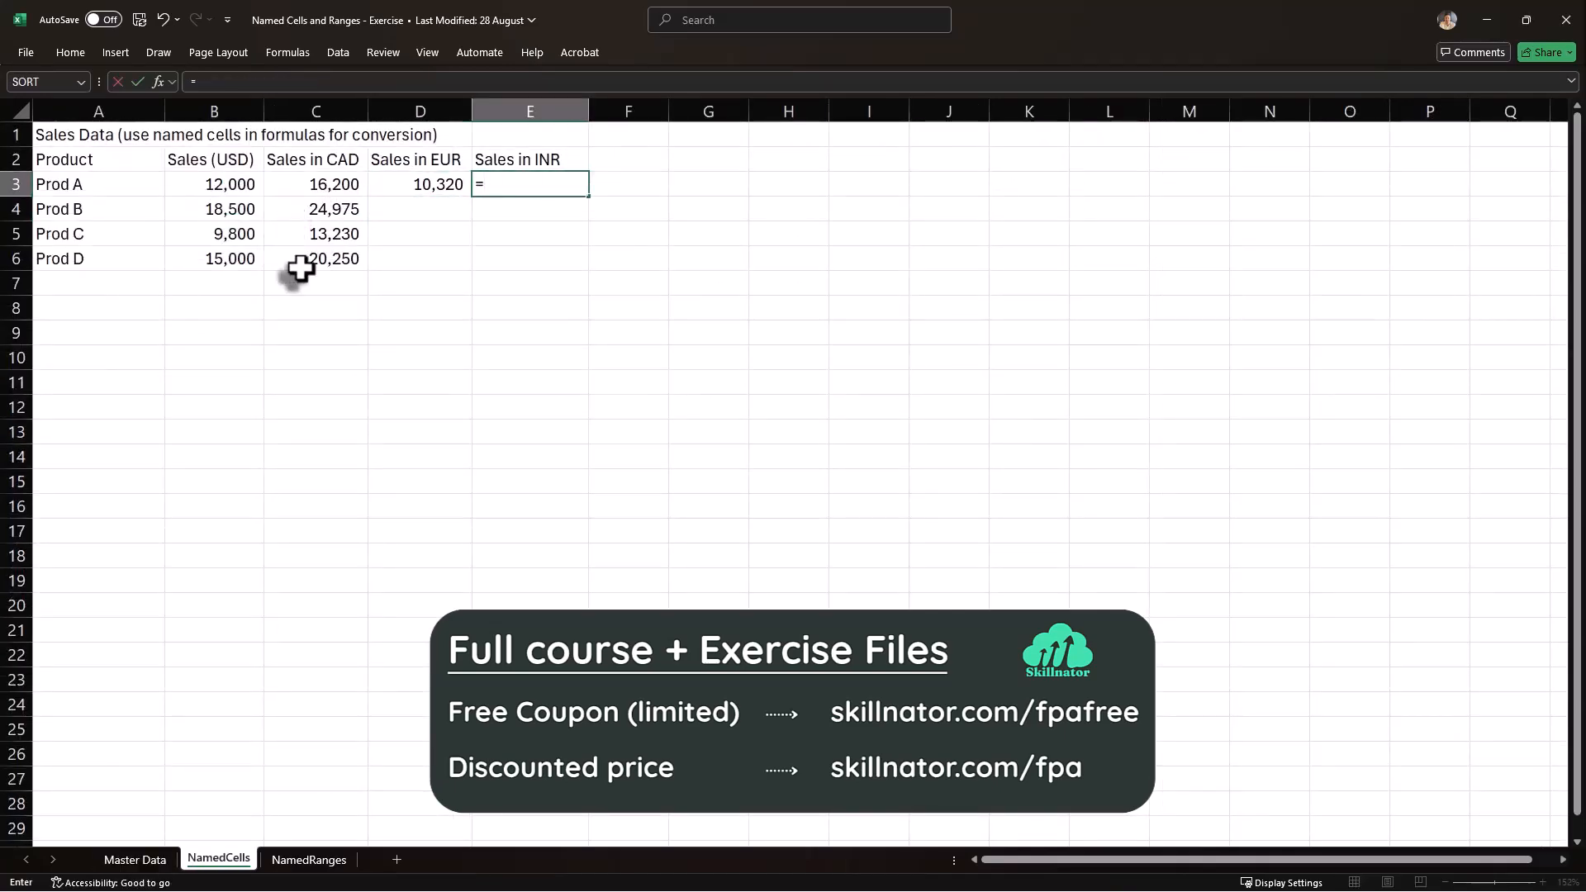
left_click(240, 180)
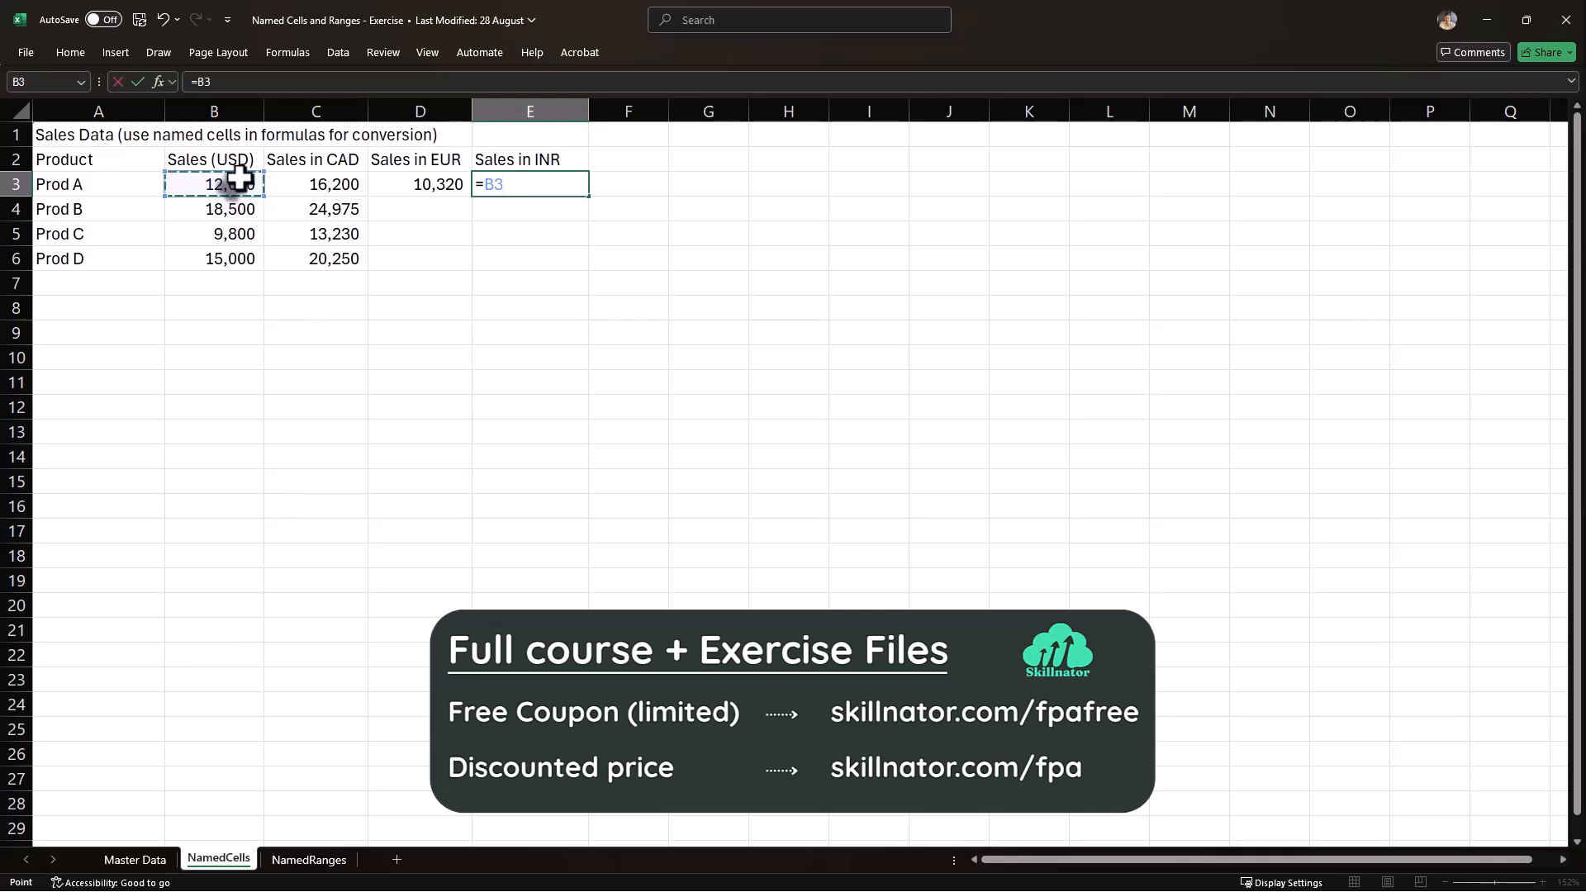
type("*")
left_click(135, 859)
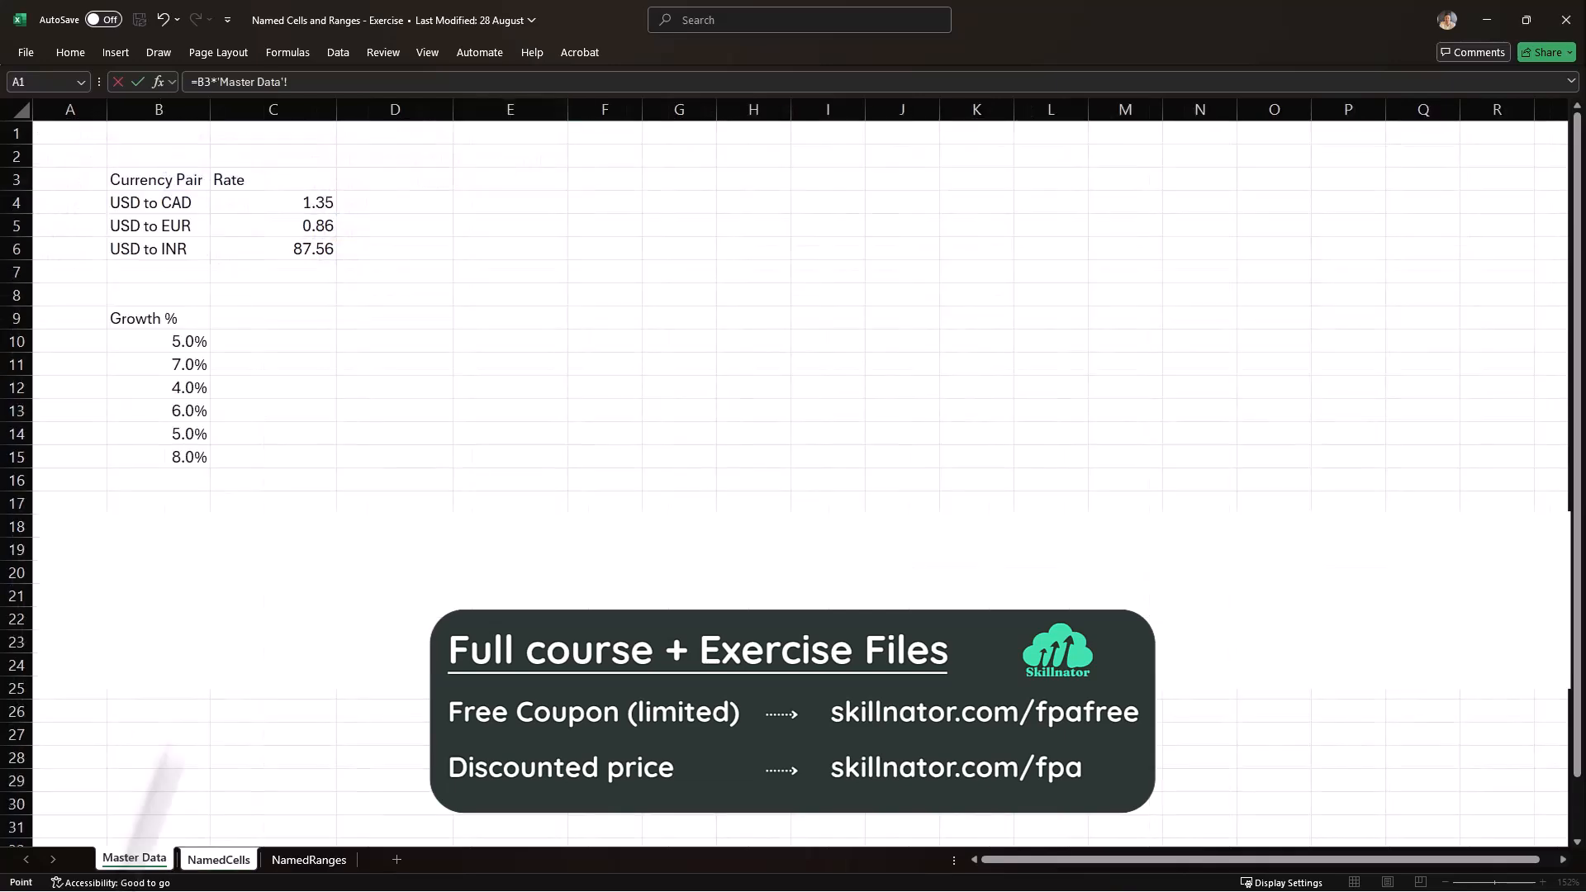
left_click(274, 247)
key("Return")
Make the Master Data rate references in the D3 and E3 formulas absolute
key("Up")
key("Left")
key("F2")
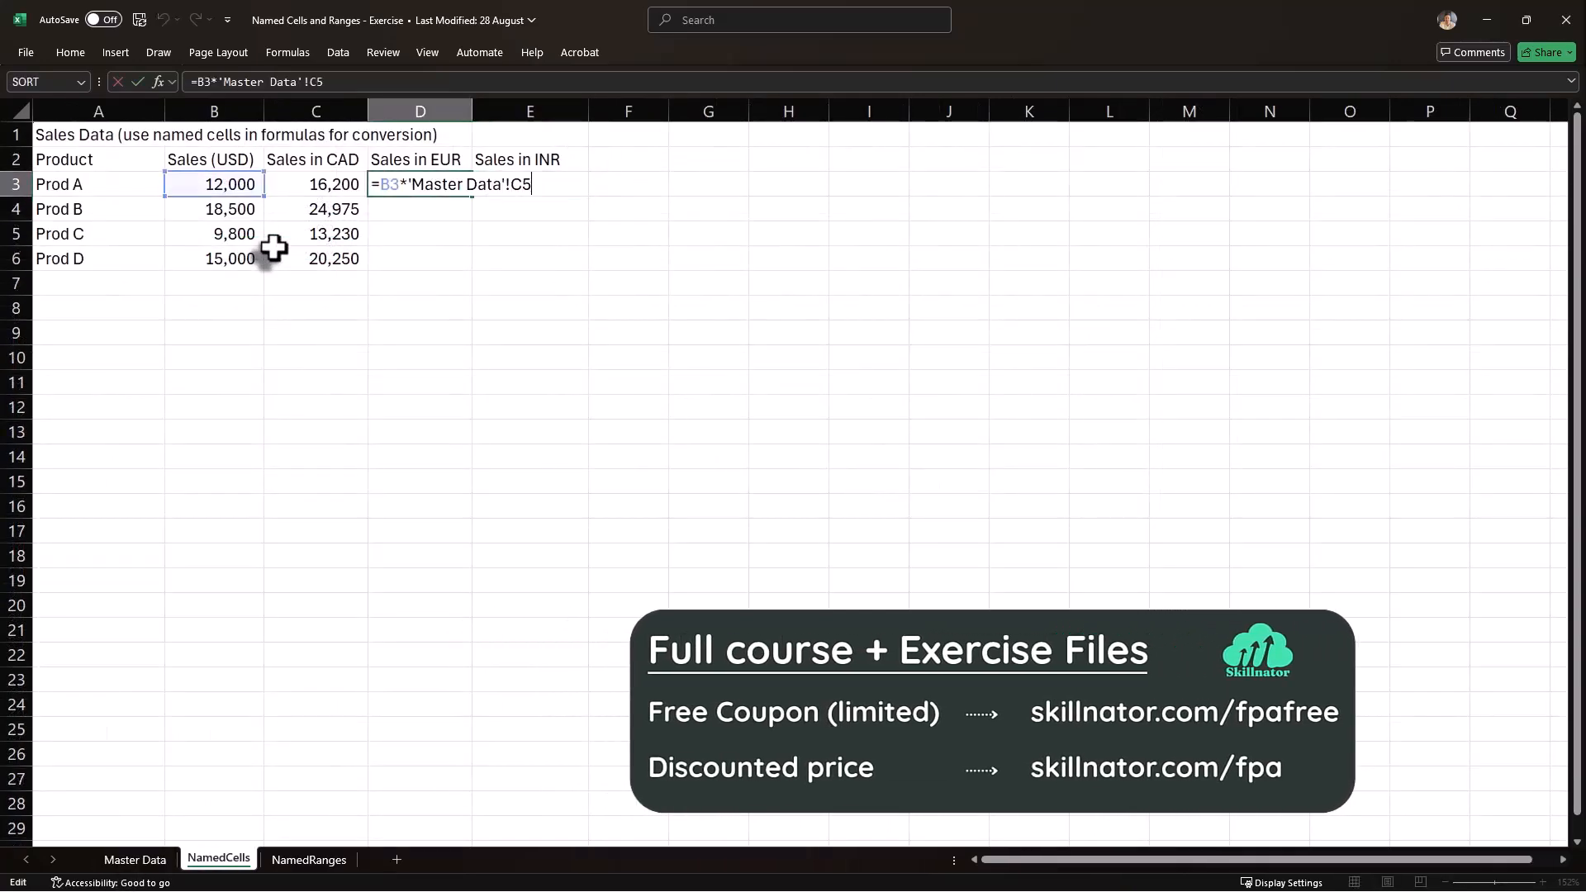
key("Return")
key("Up")
key("Right")
key("F2")
key("Return")
Fill the EUR and INR conversion formulas from D3:E3 down through row 6
key("Left")
key("Left")
key("Down")
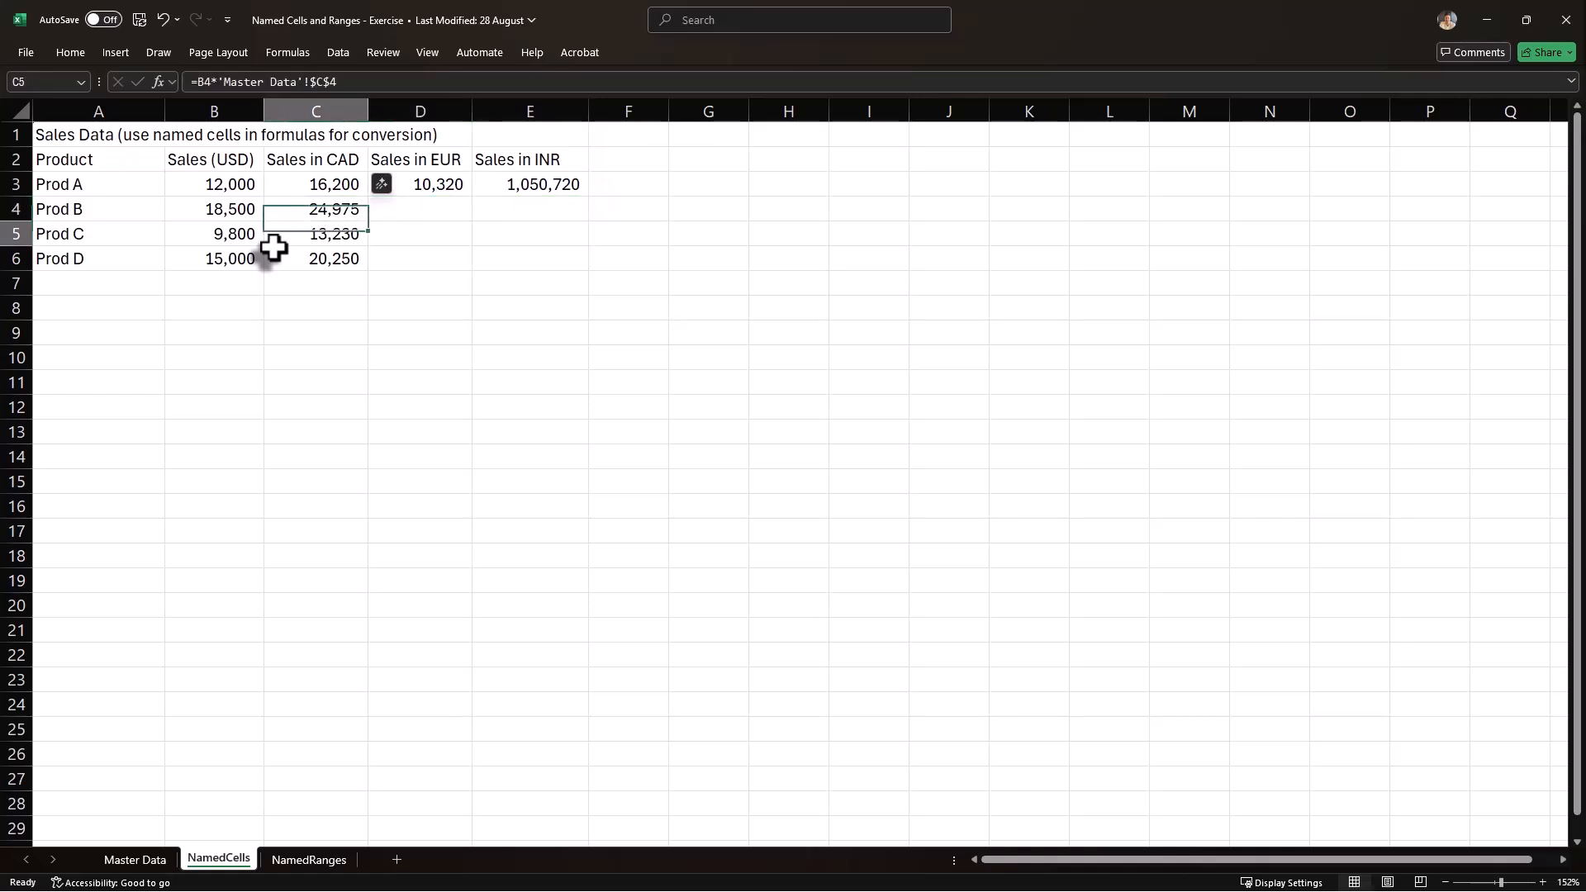
key("Down")
key("Right")
key("shift+Up")
key("shift+Up")
key("shift+Up")
key("shift+Right")
key("ctrl+d")
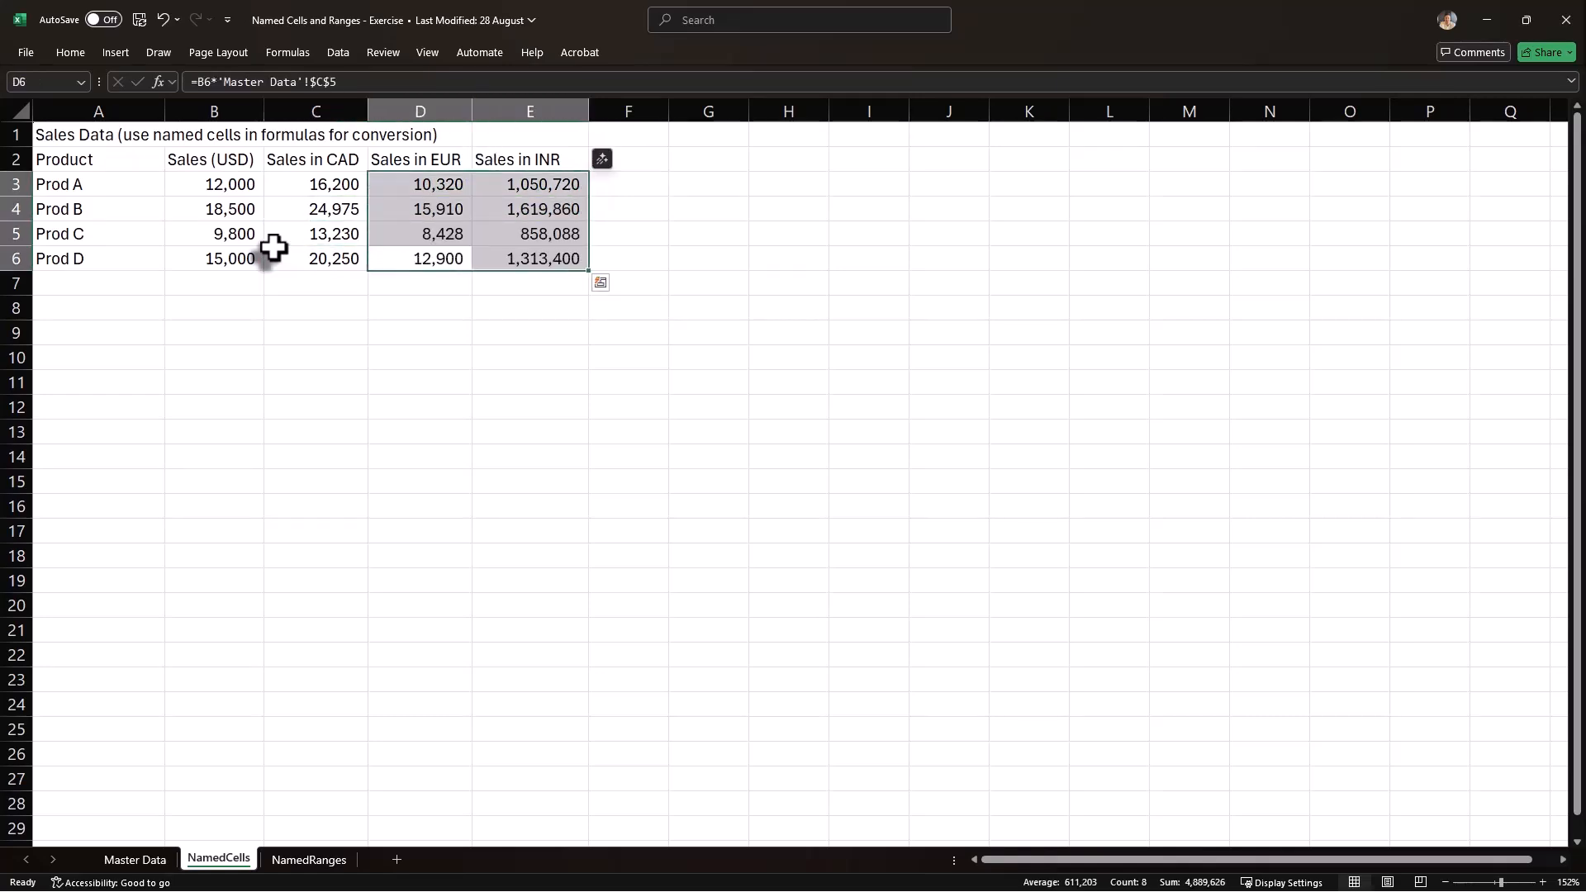
left_click(419, 257)
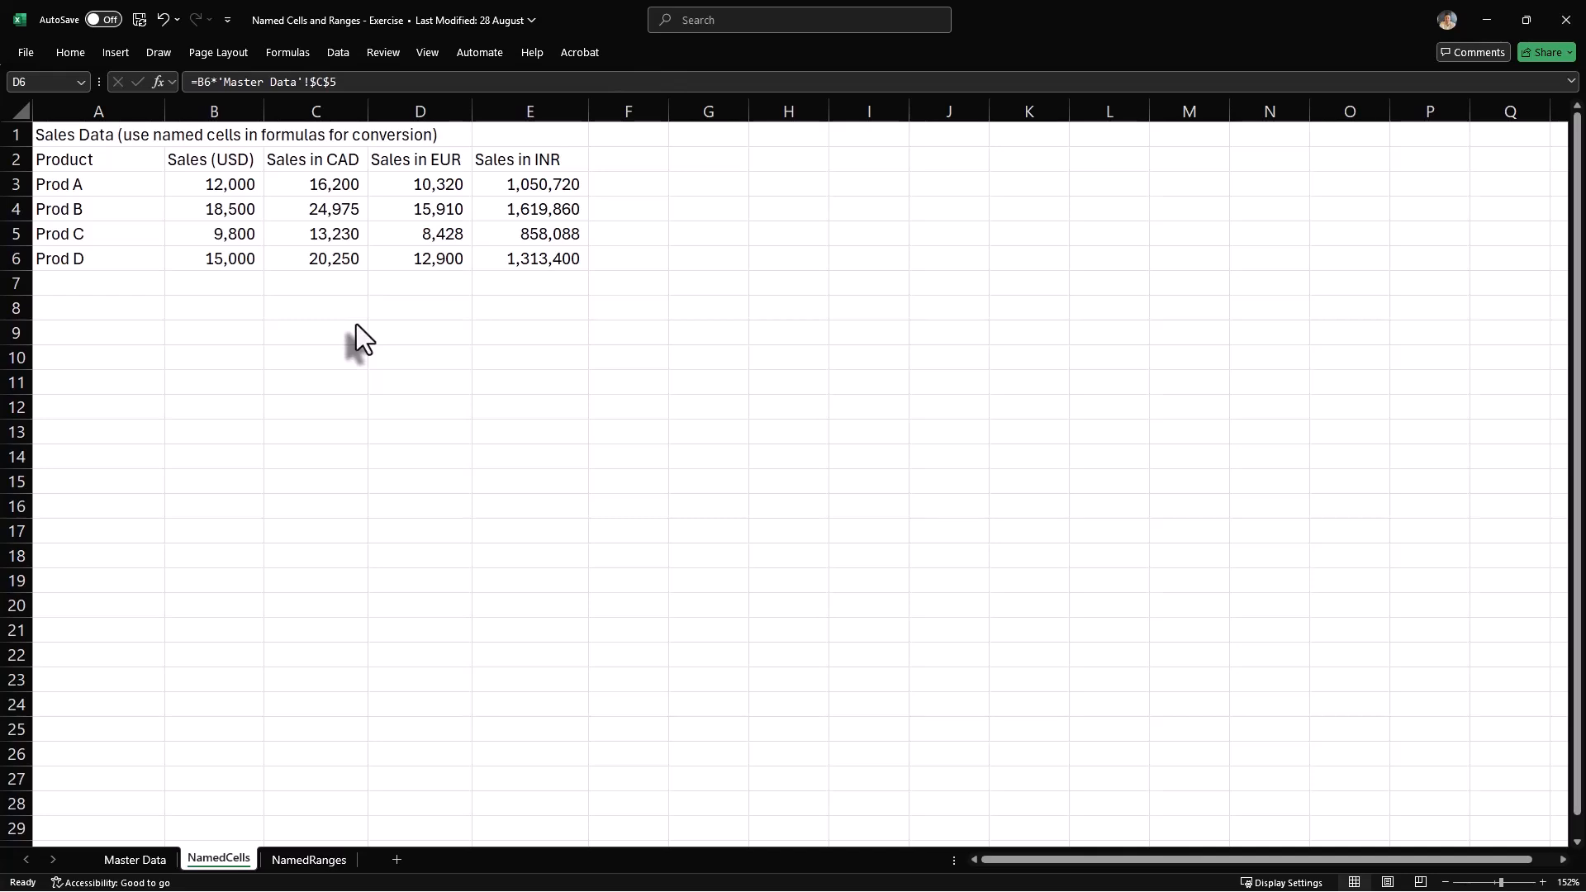
Set the USD to CAD rate on Master Data to 1.40 and review the CAD sales on NamedCells
left_click(132, 861)
left_click(324, 202)
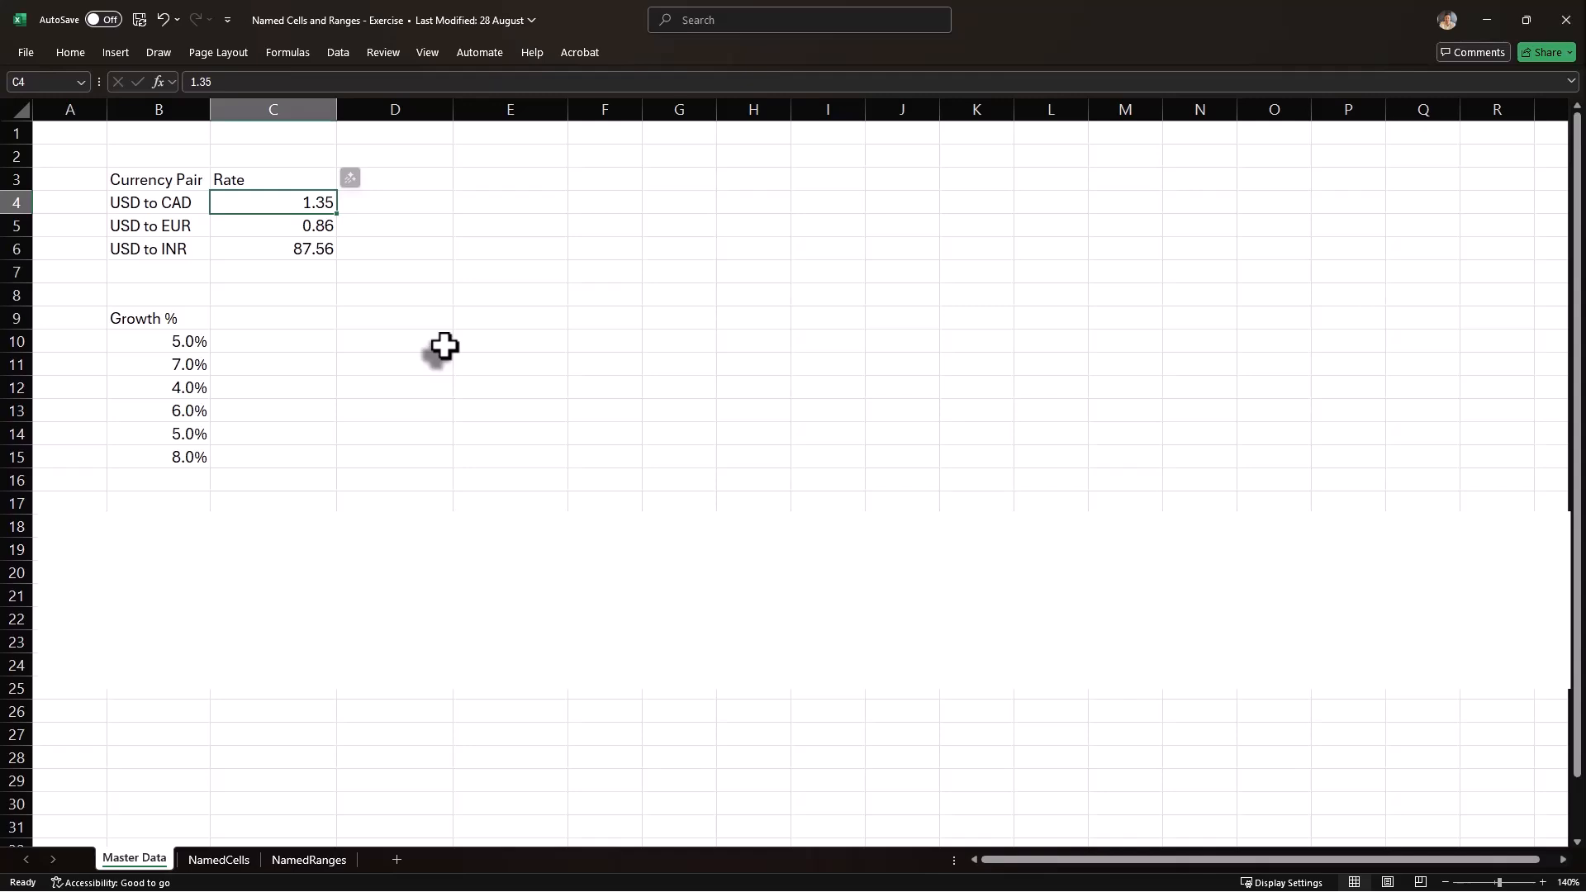
type("1.40")
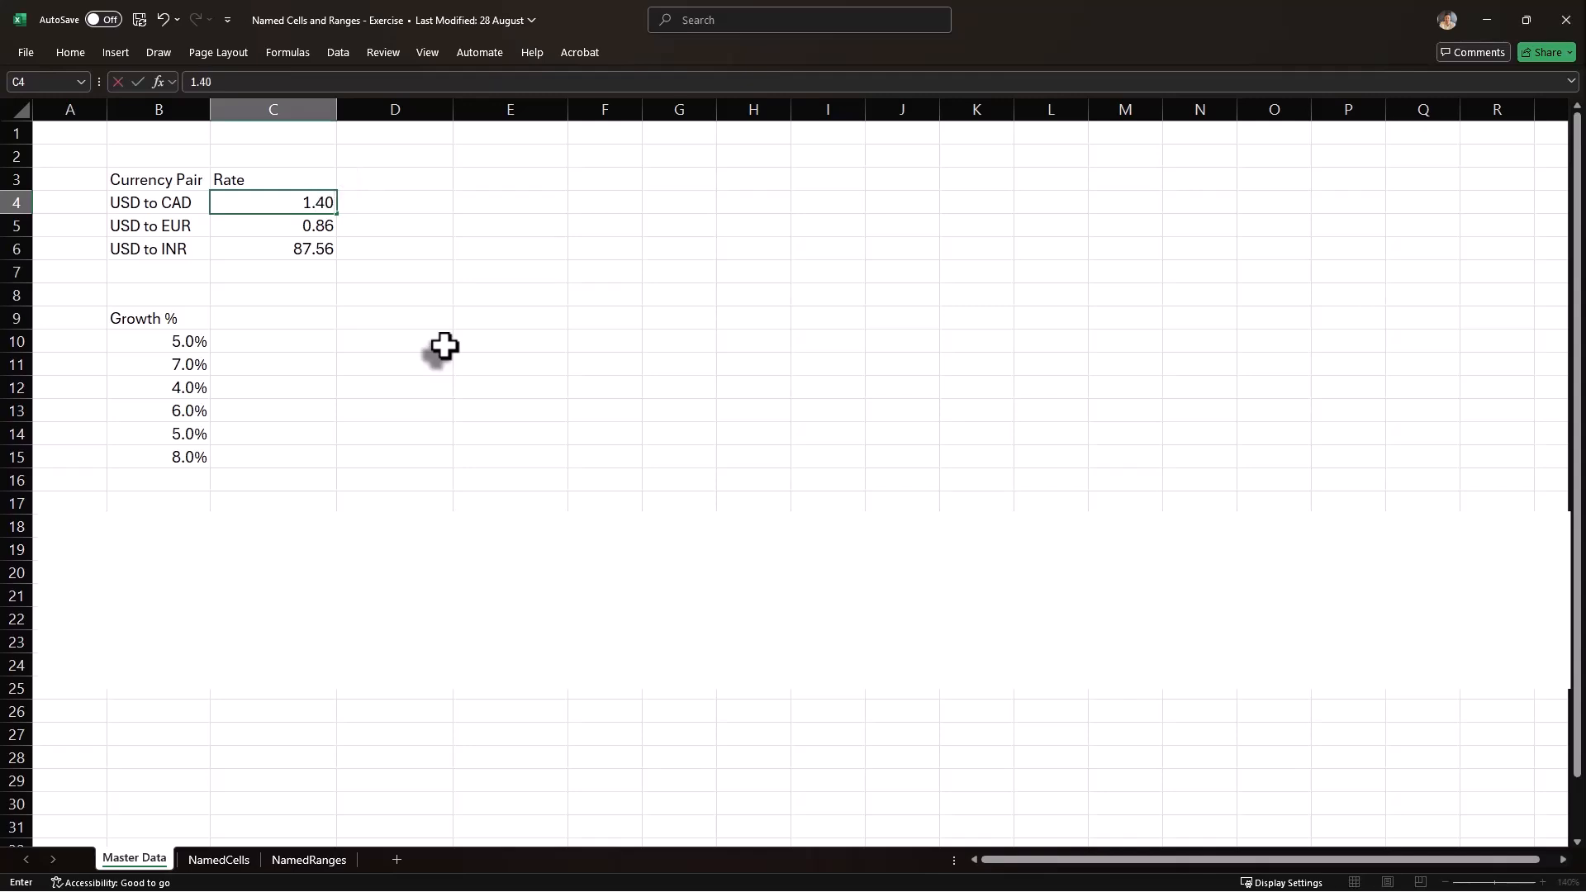
key("Return")
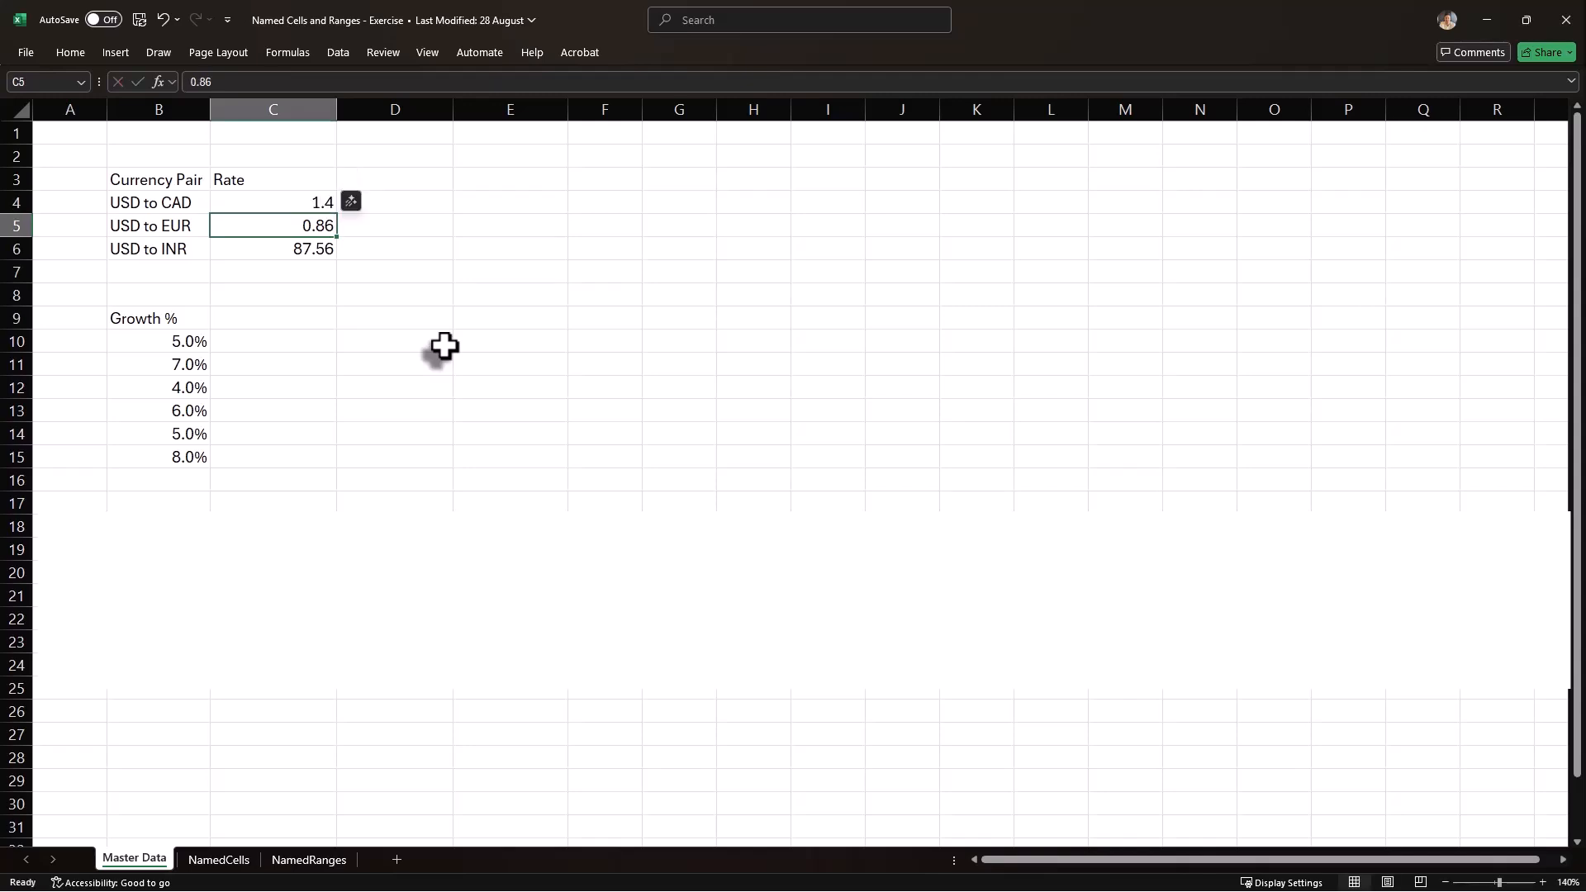
left_click(216, 859)
left_click_drag(343, 182, 339, 257)
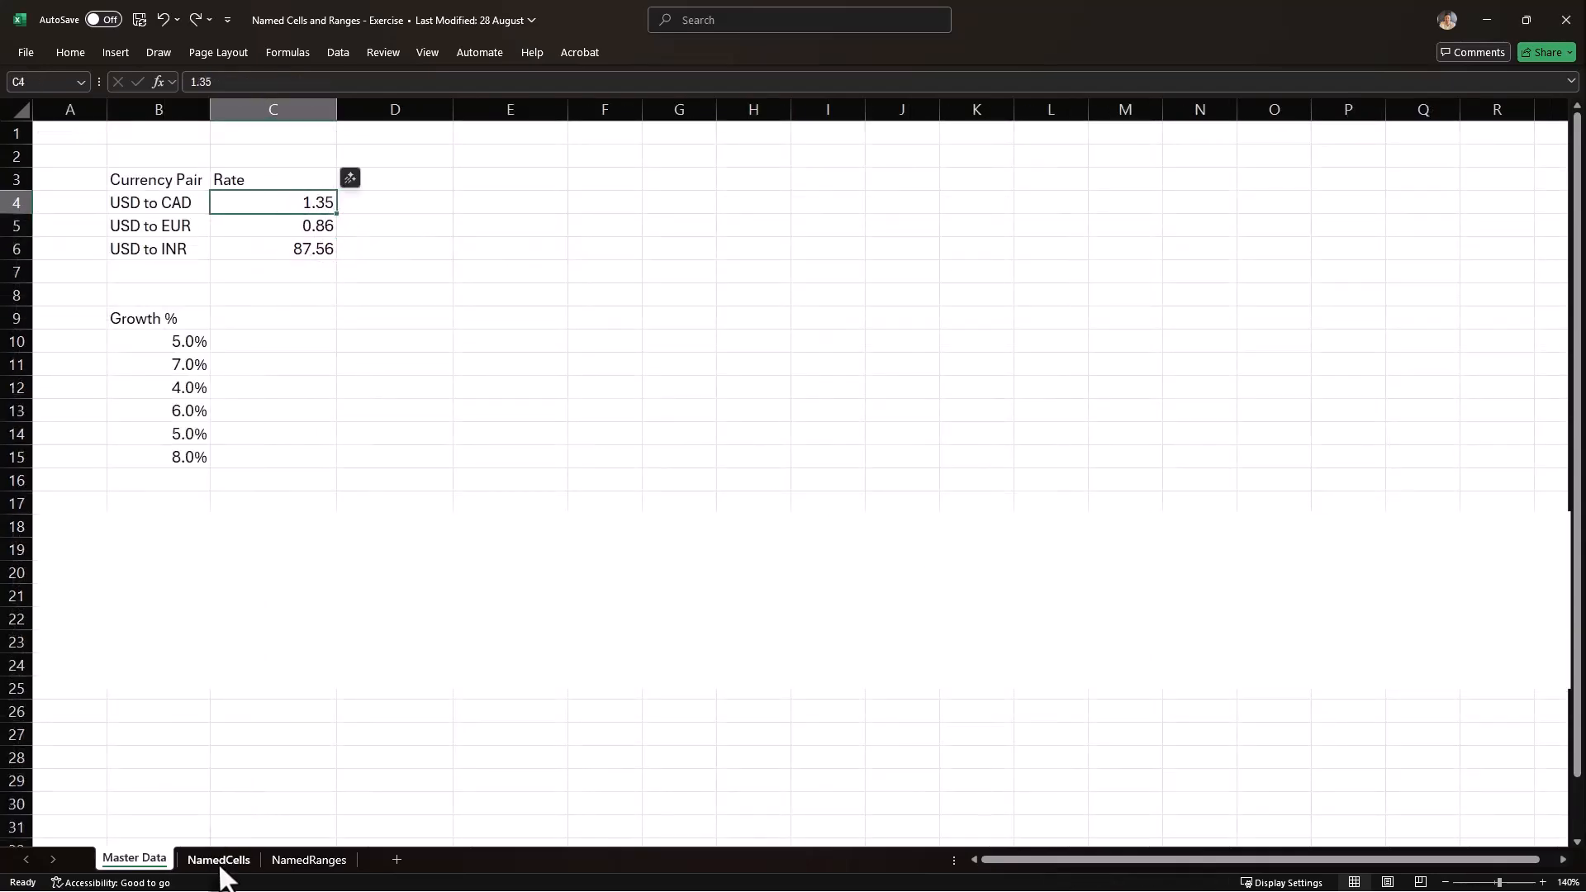
Examine the CAD sales column and the conversion formulas in C3 and D3 on the NamedCells sheet
left_click(218, 861)
left_click_drag(344, 188, 336, 255)
key("shift+BackSpace")
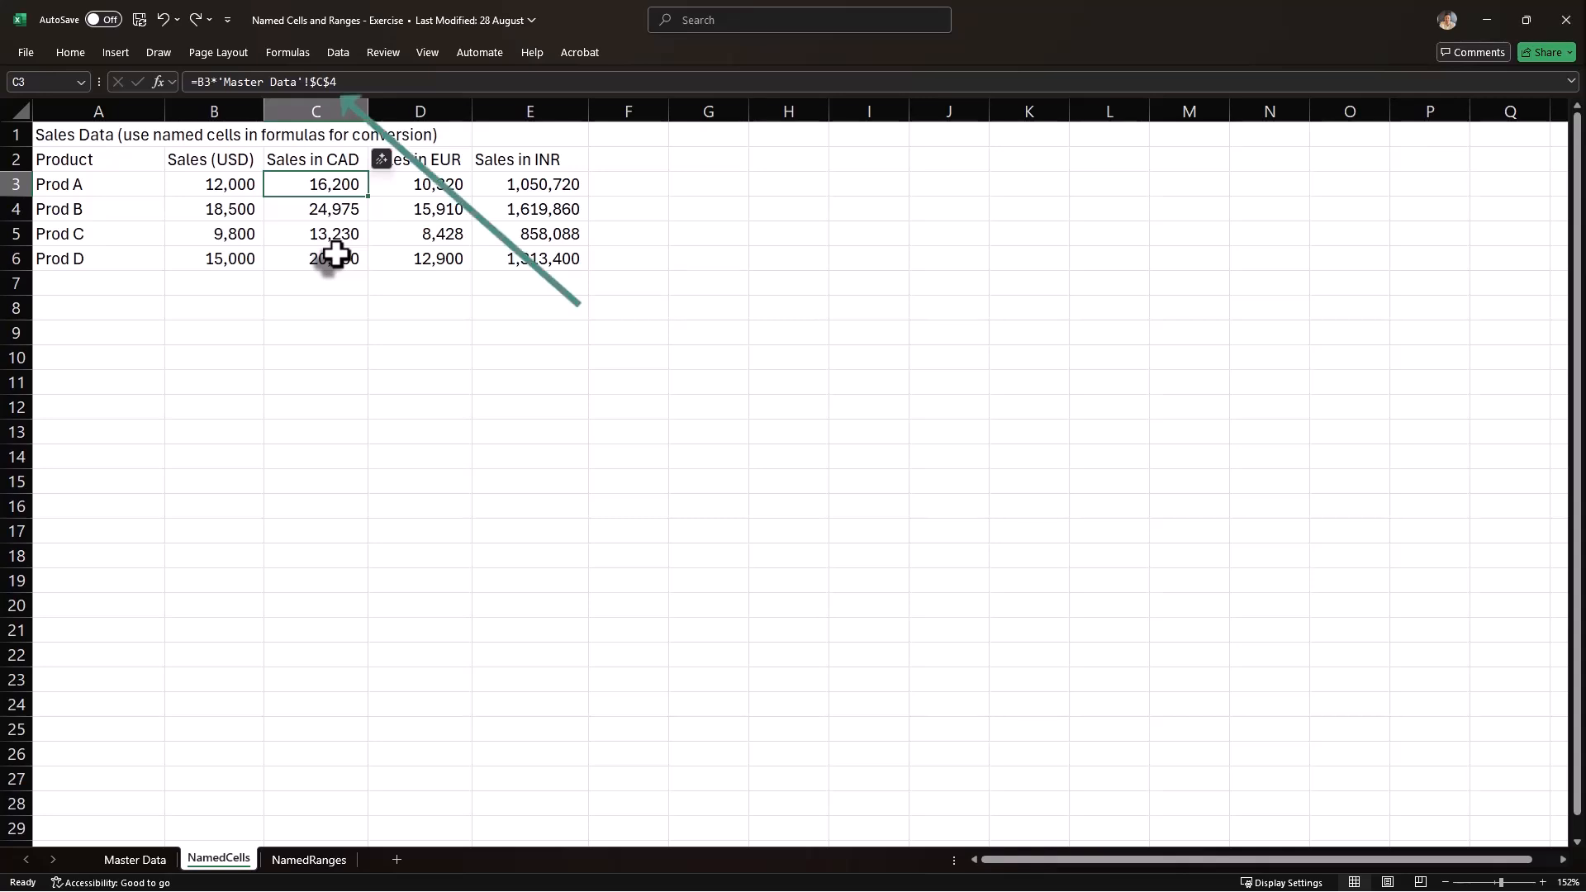
left_click(446, 182)
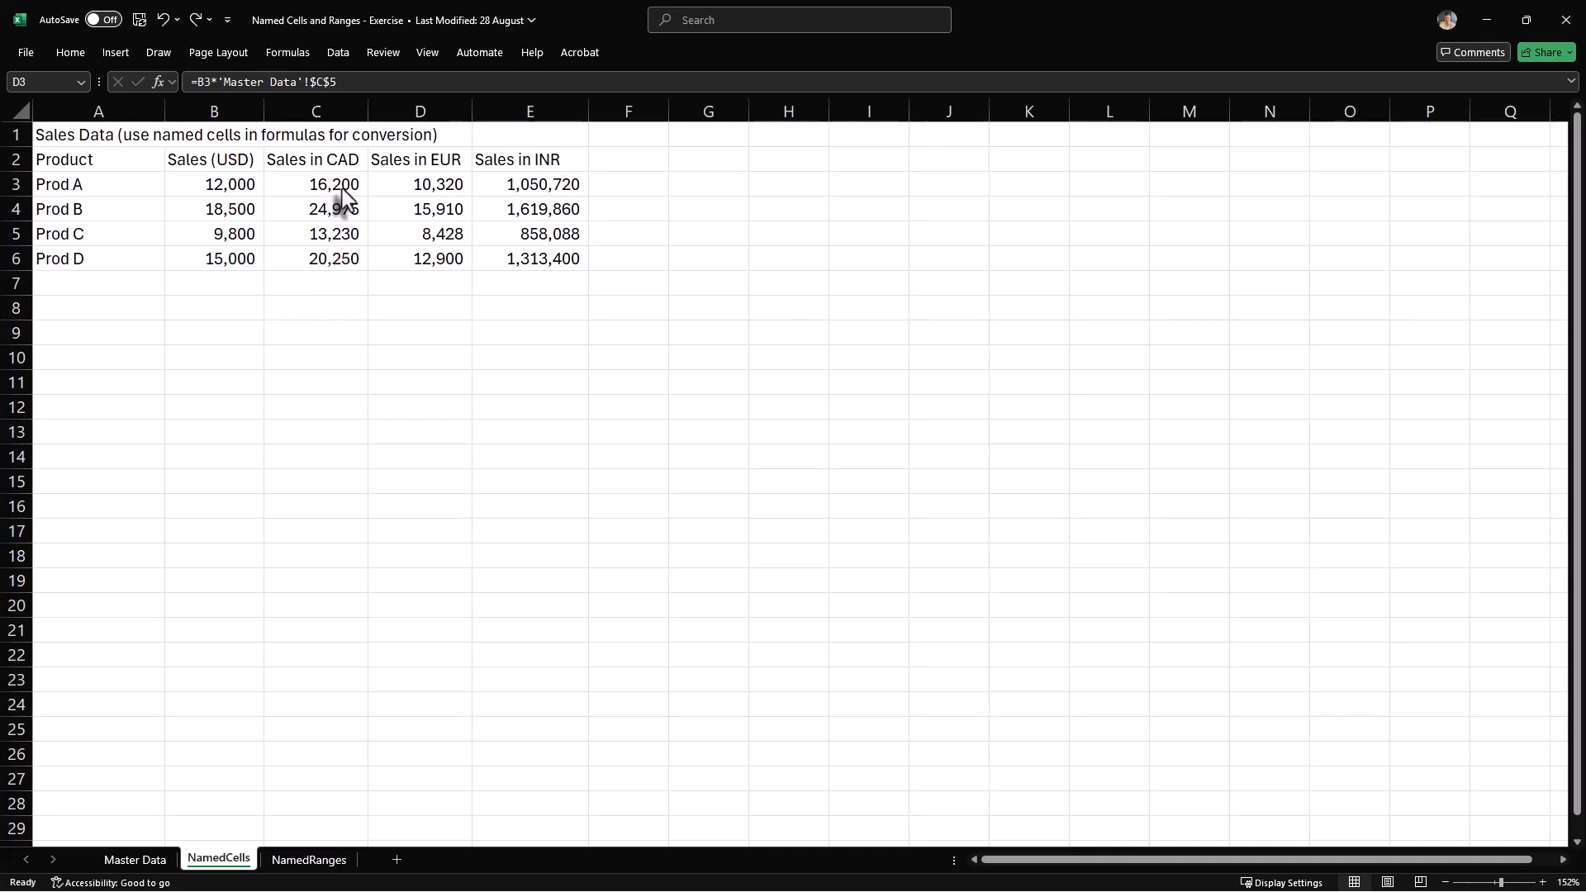
Clear all the CAD, EUR and INR conversion formulas in C3:E6
left_click_drag(343, 196, 538, 262)
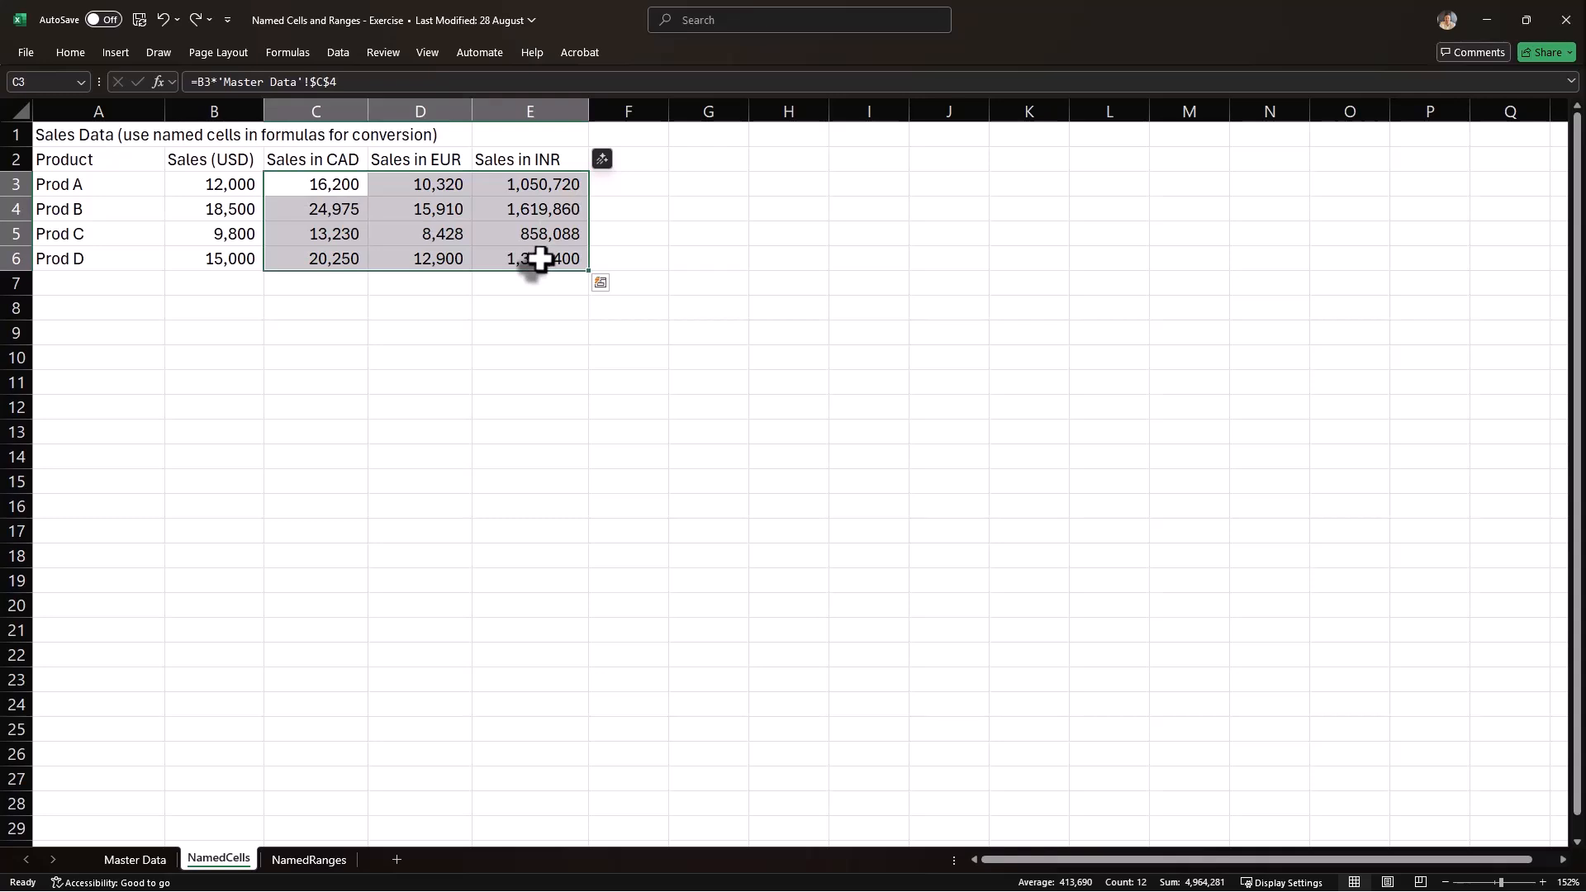
key("Delete")
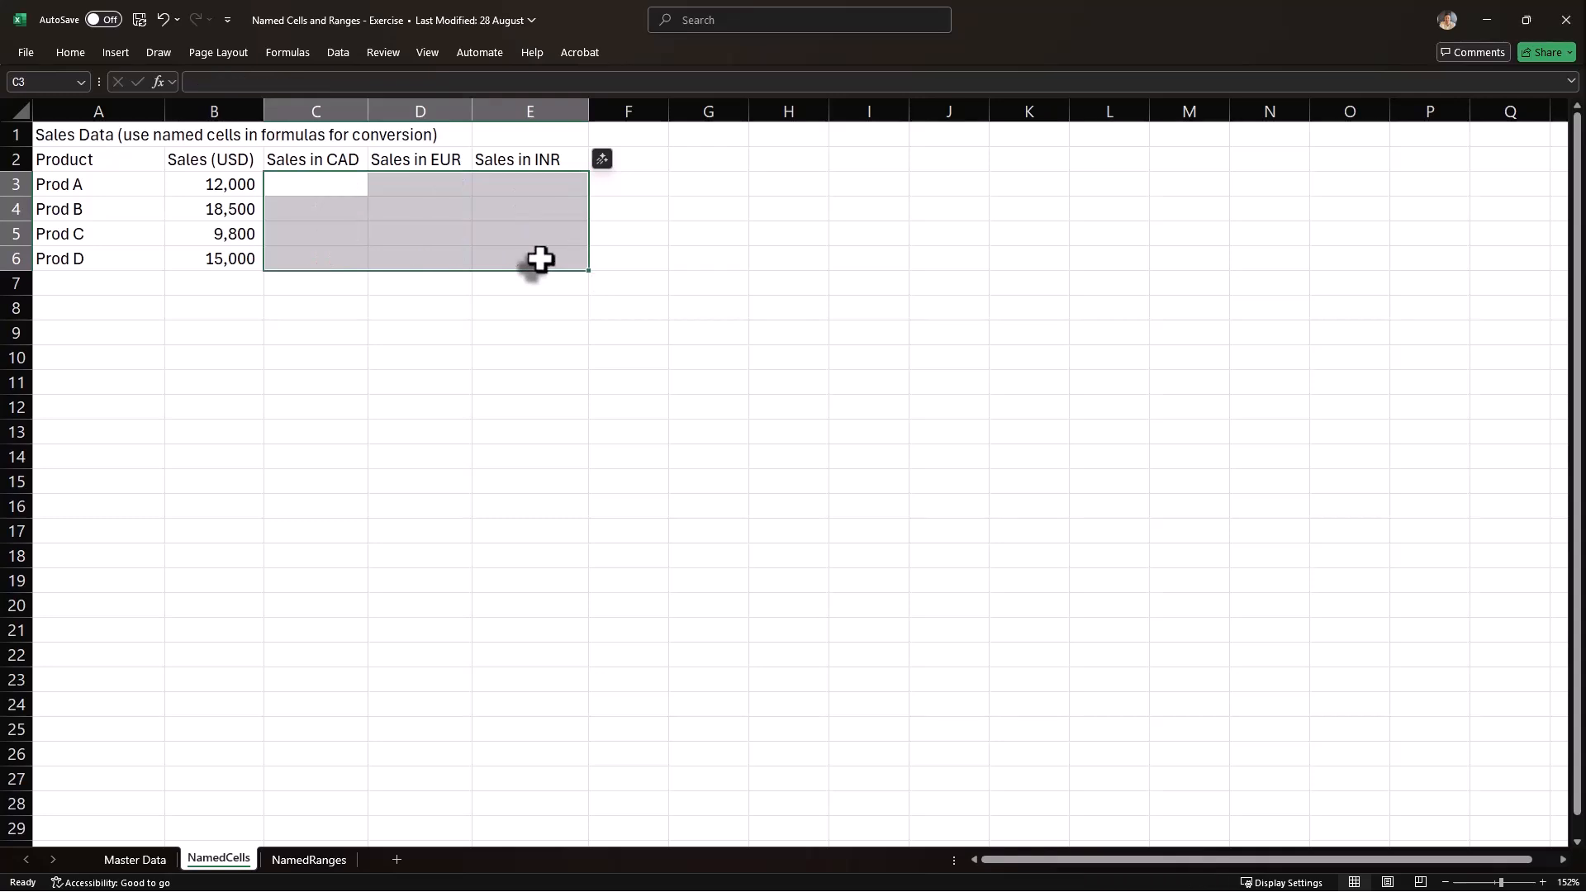
Name the USD to CAD rate cell C4 on the Master Data sheet cad_exrate
left_click(133, 860)
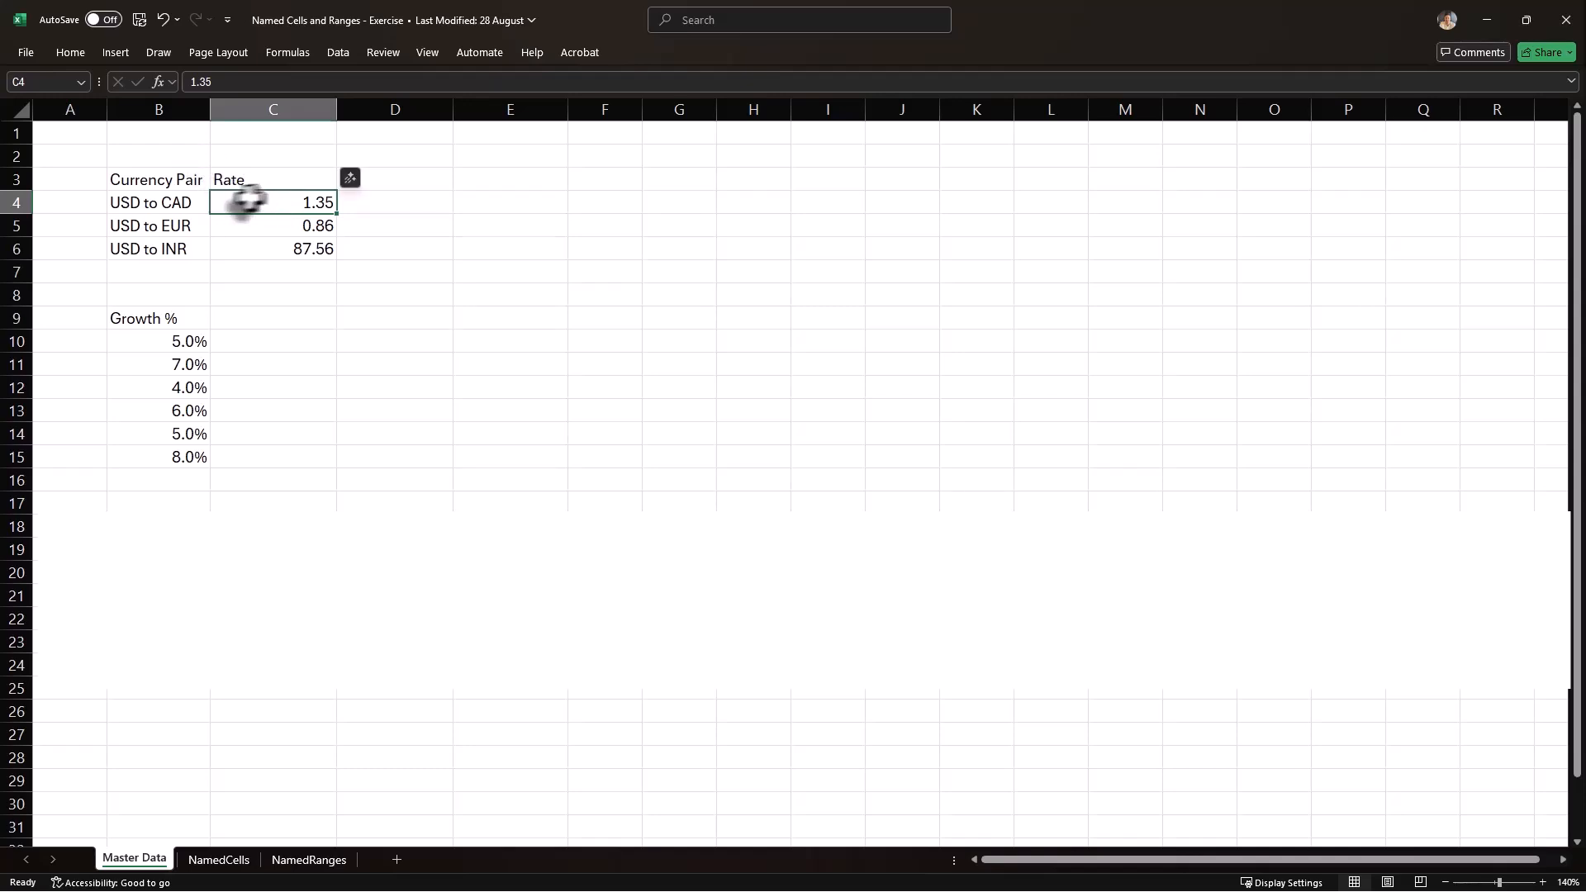
left_click(25, 80)
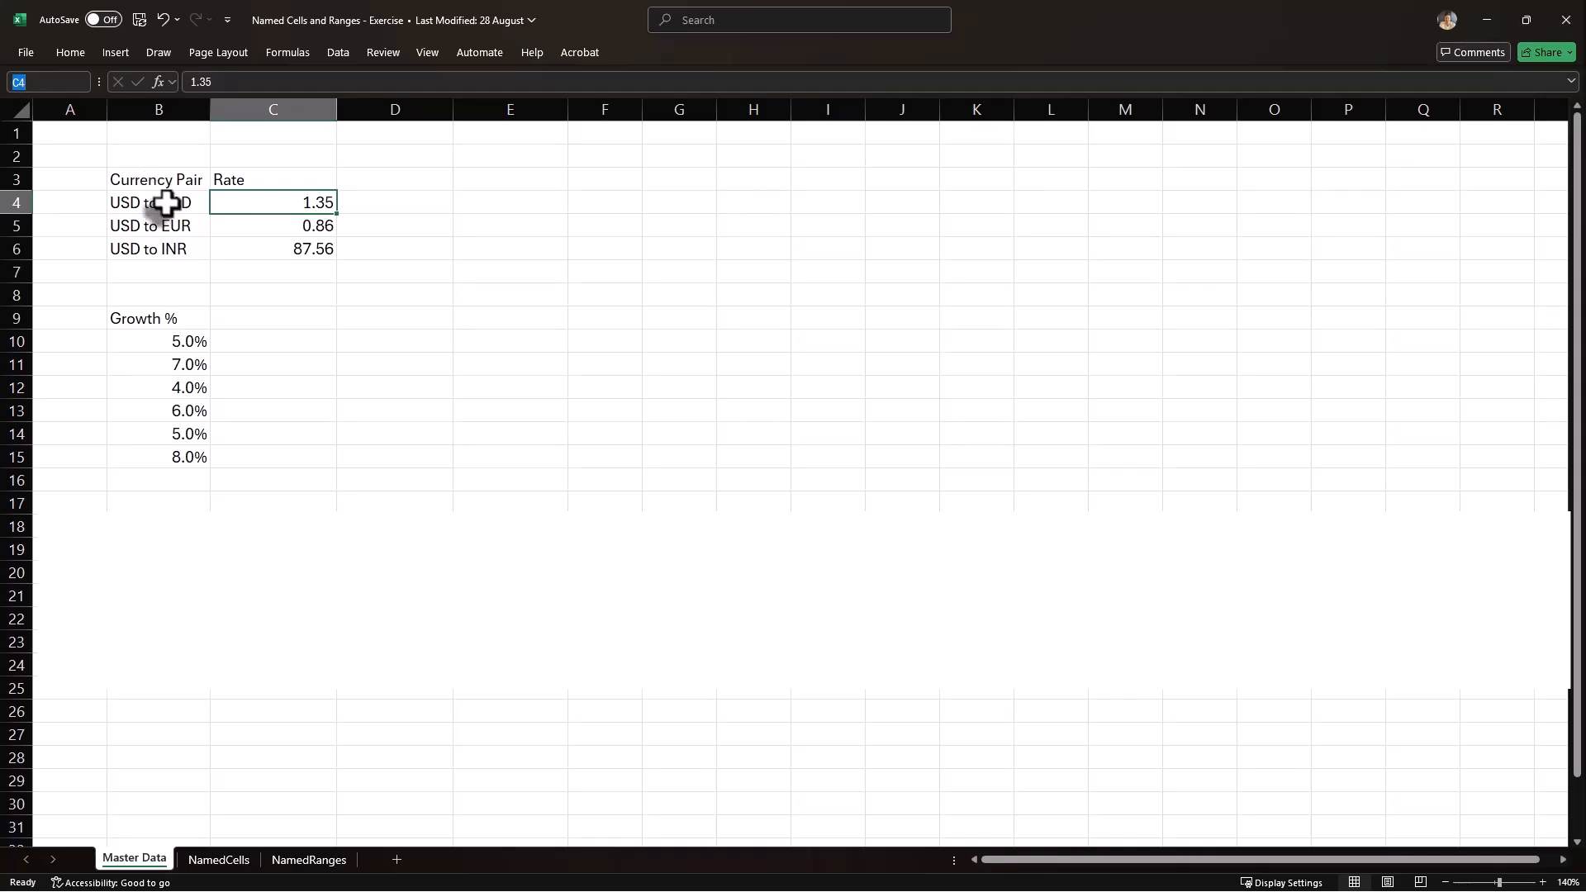
type("cad_exrate")
key("Return")
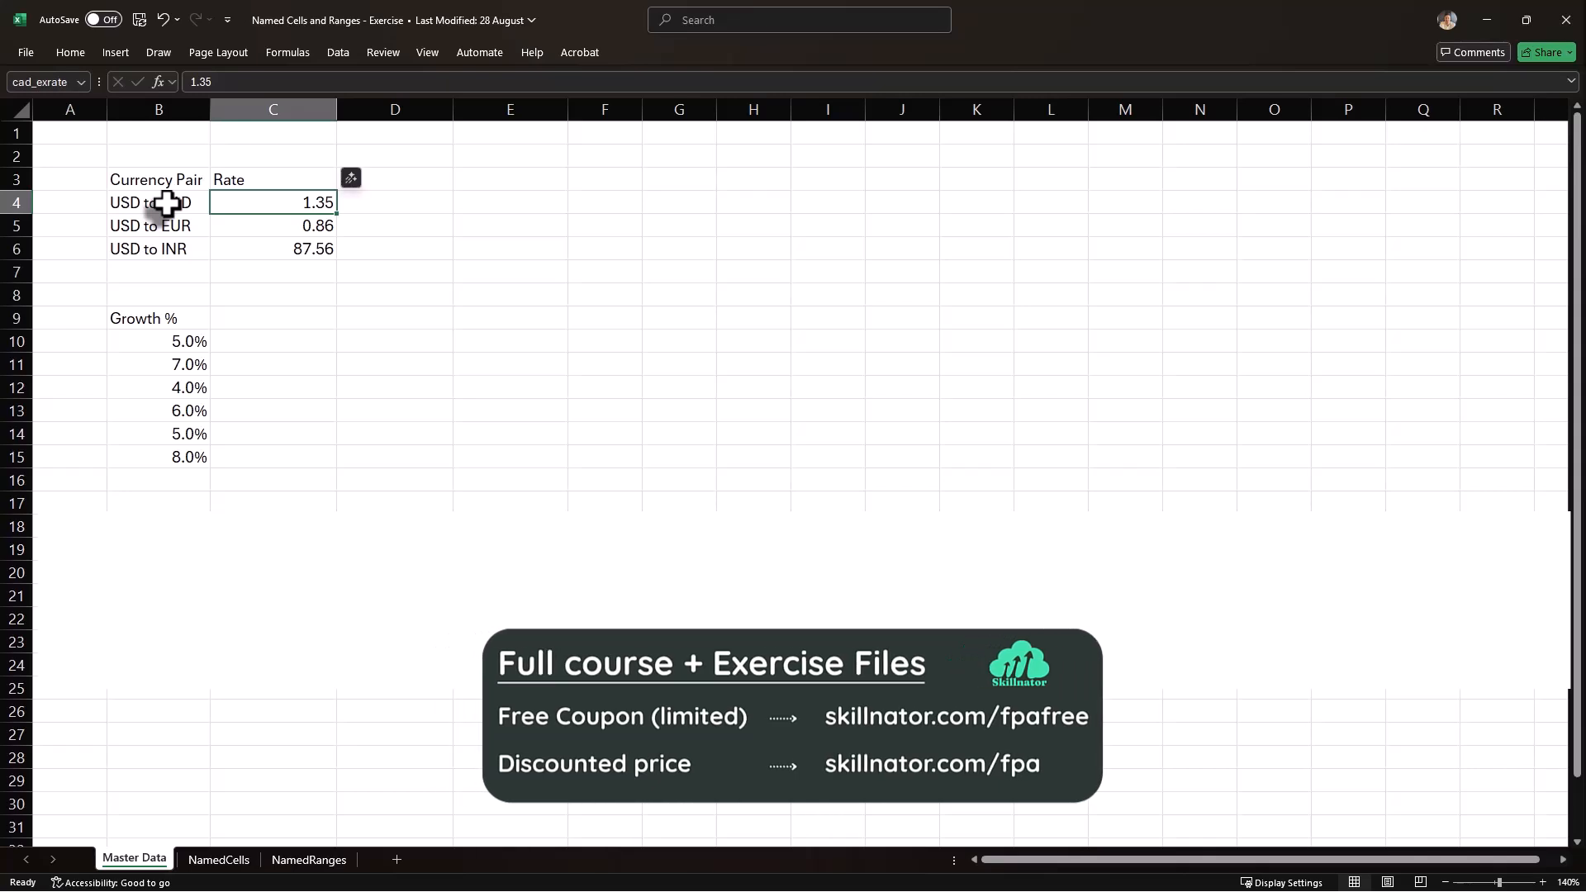
Name the USD to EUR rate cell C5 on the Master Data sheet eur_exrate
left_click(265, 227)
left_click(45, 82)
type("er")
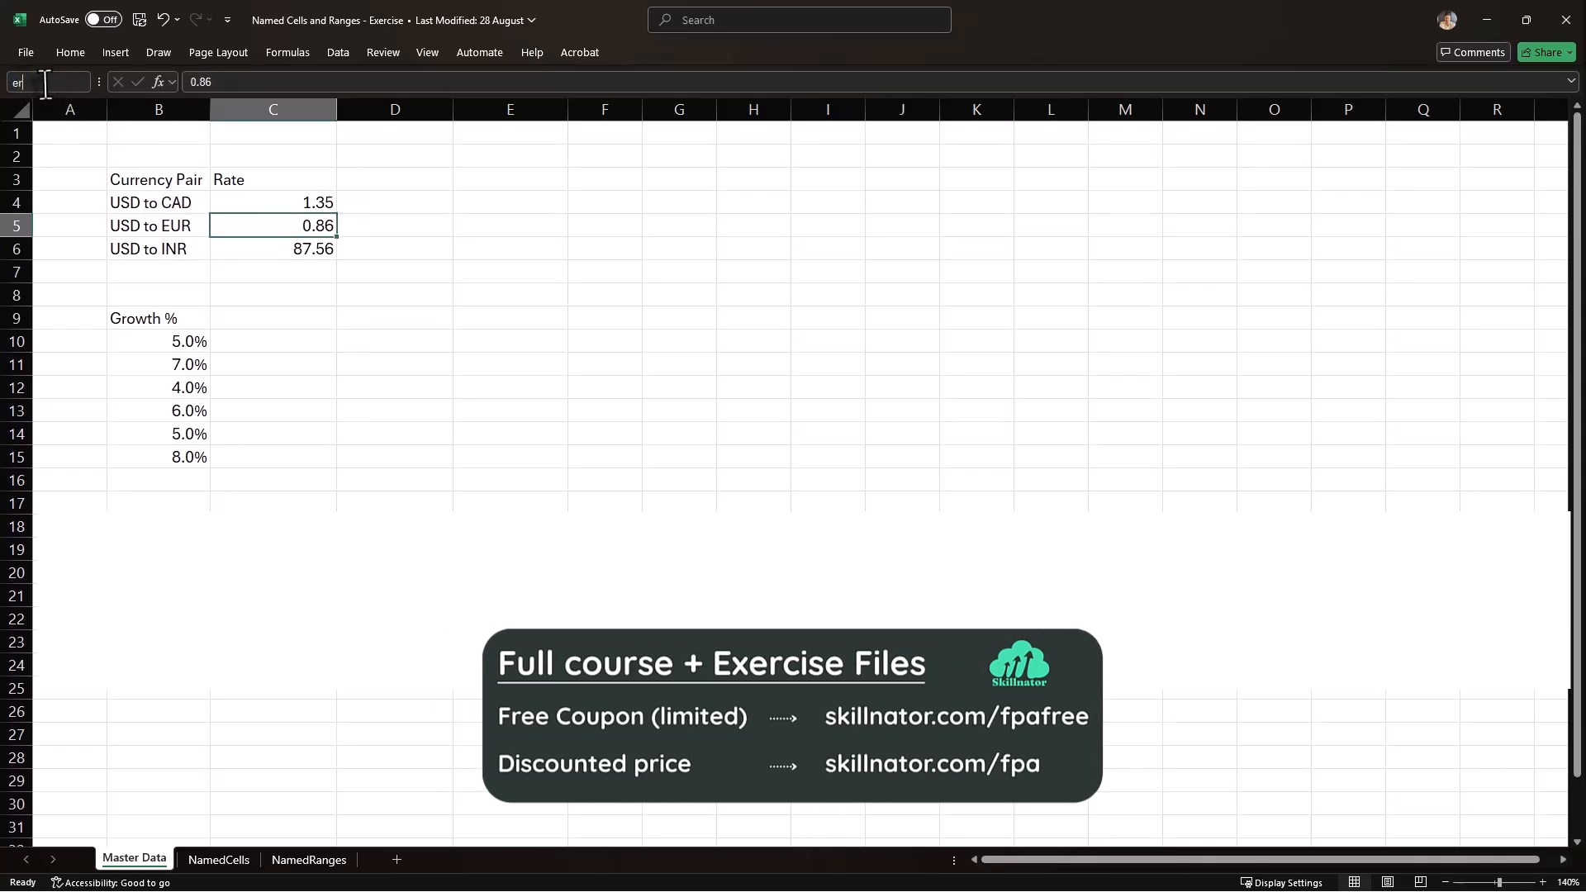
type("ur_exrate")
key("Return")
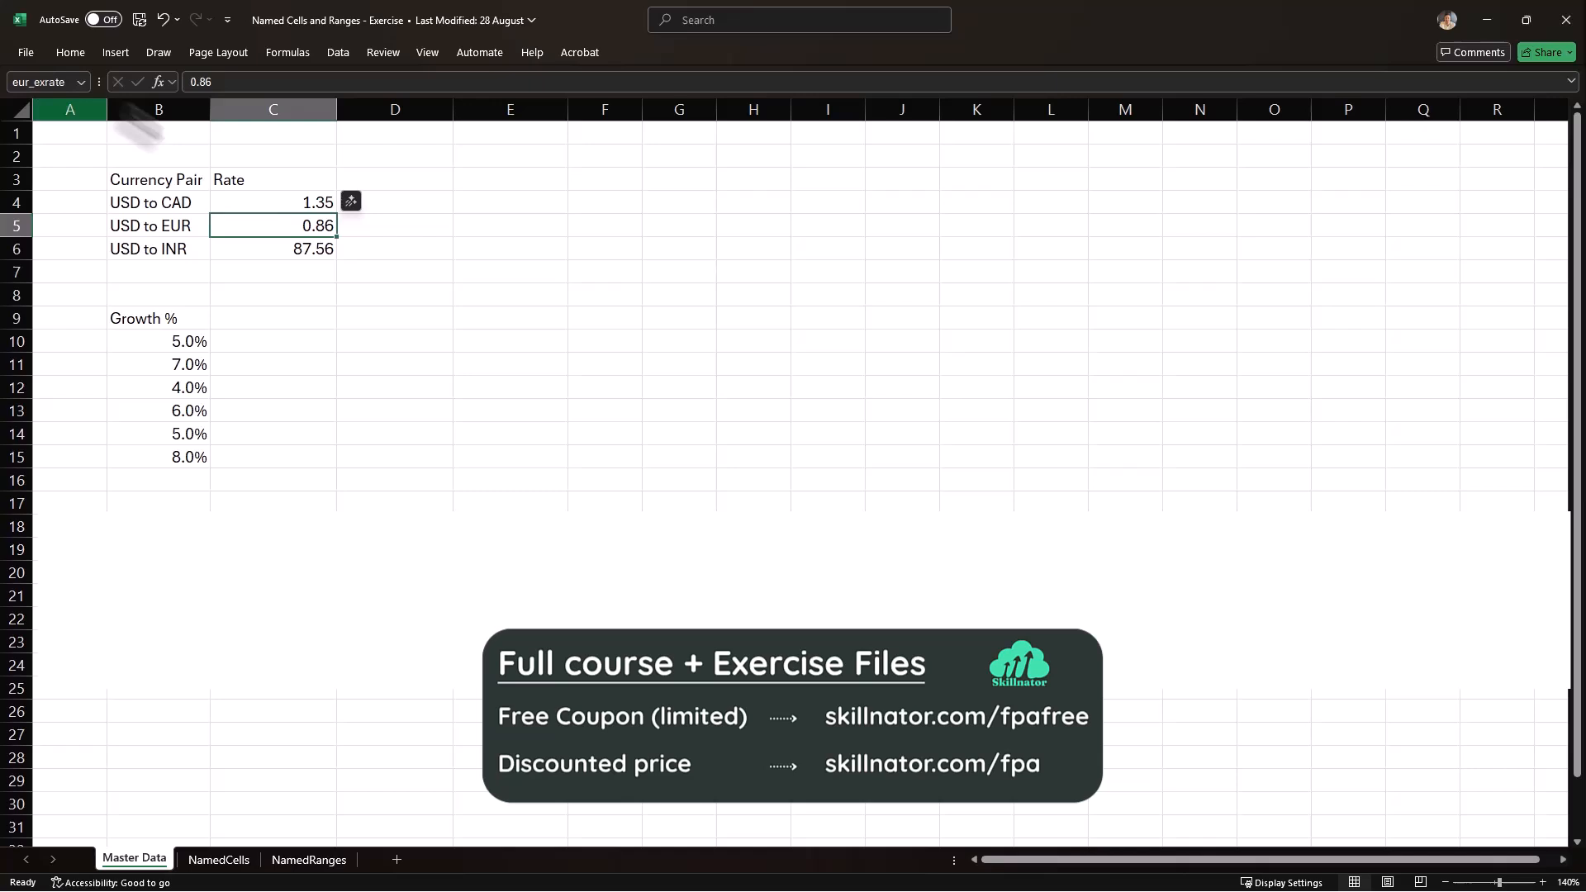
Name the USD to INR rate cell C6 on the Master Data sheet inr_exrate
left_click(252, 248)
left_click(35, 83)
type("inr")
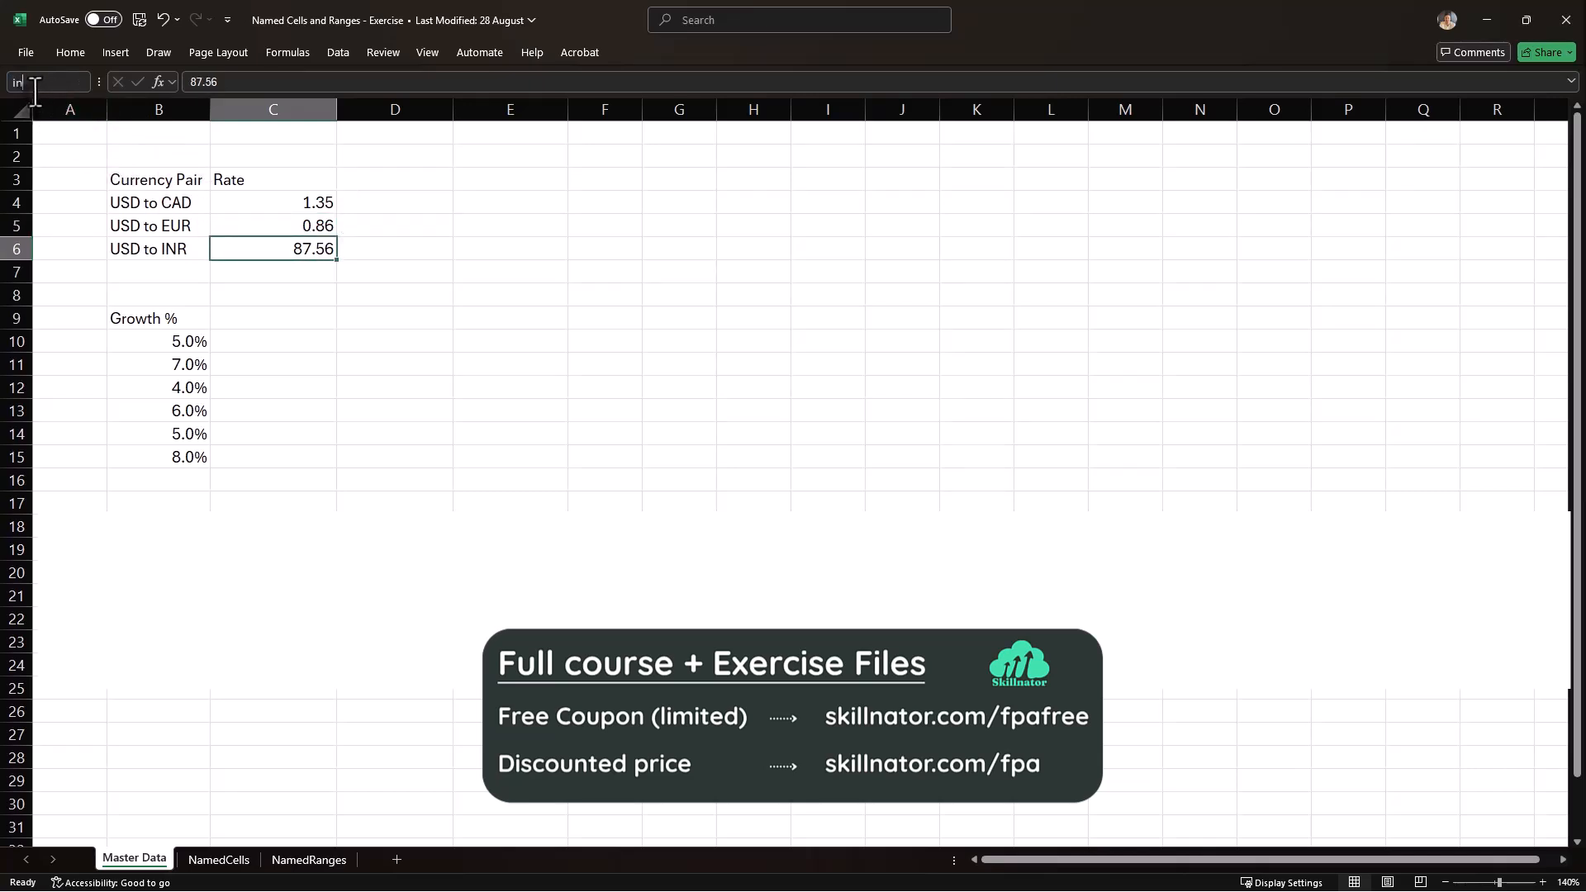
type("_rate")
key("Return")
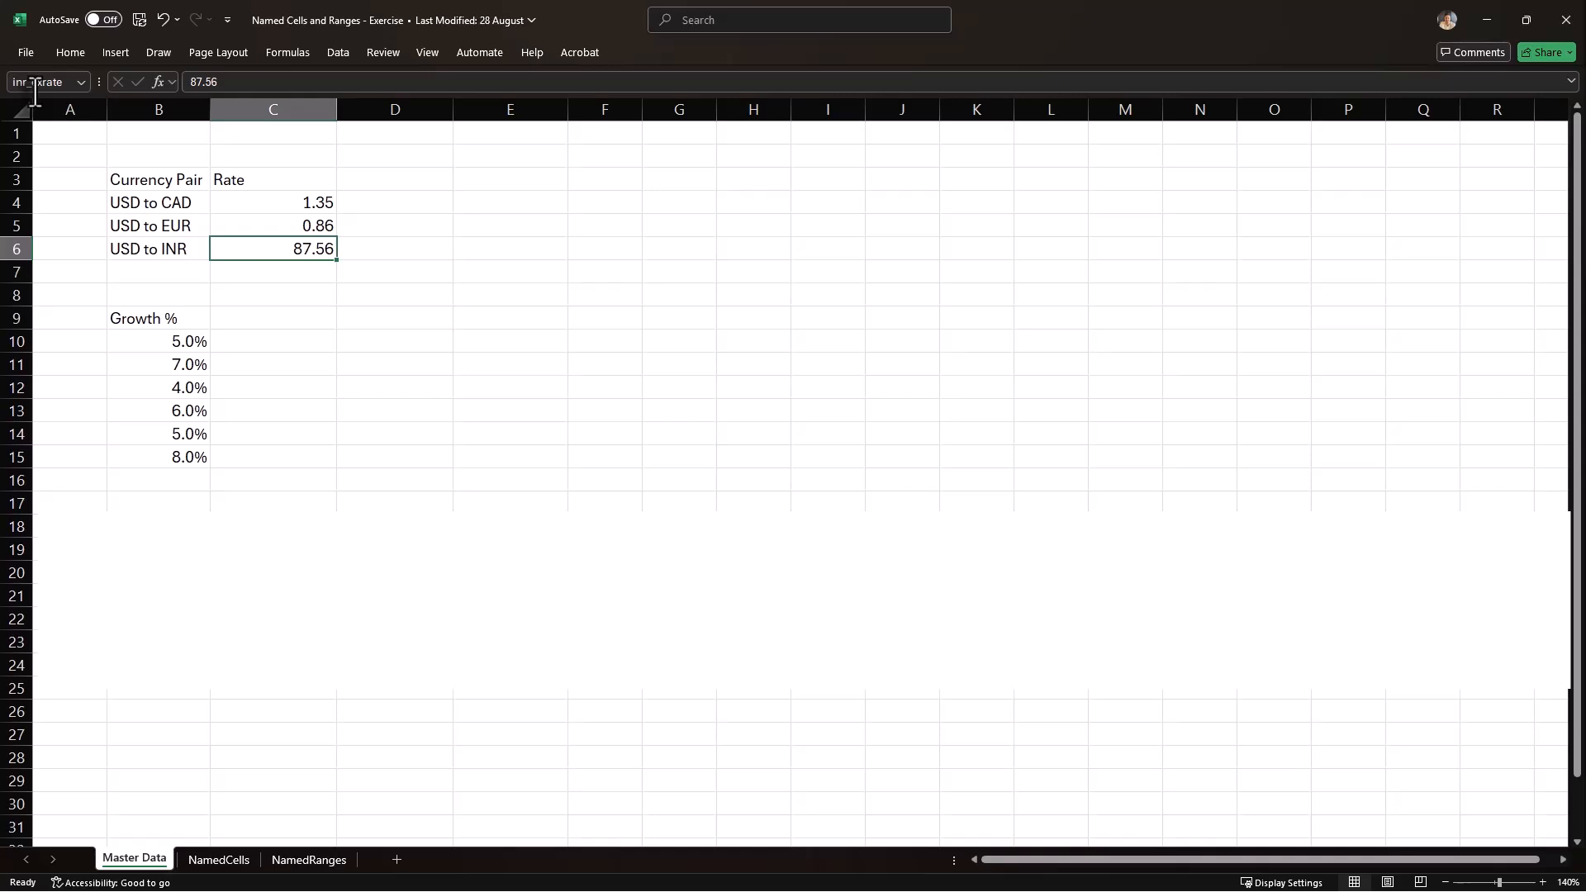
Test the named rate by entering =cad_exrate in the empty cell K6 on Master Data, and clear that cell again
left_click(956, 247)
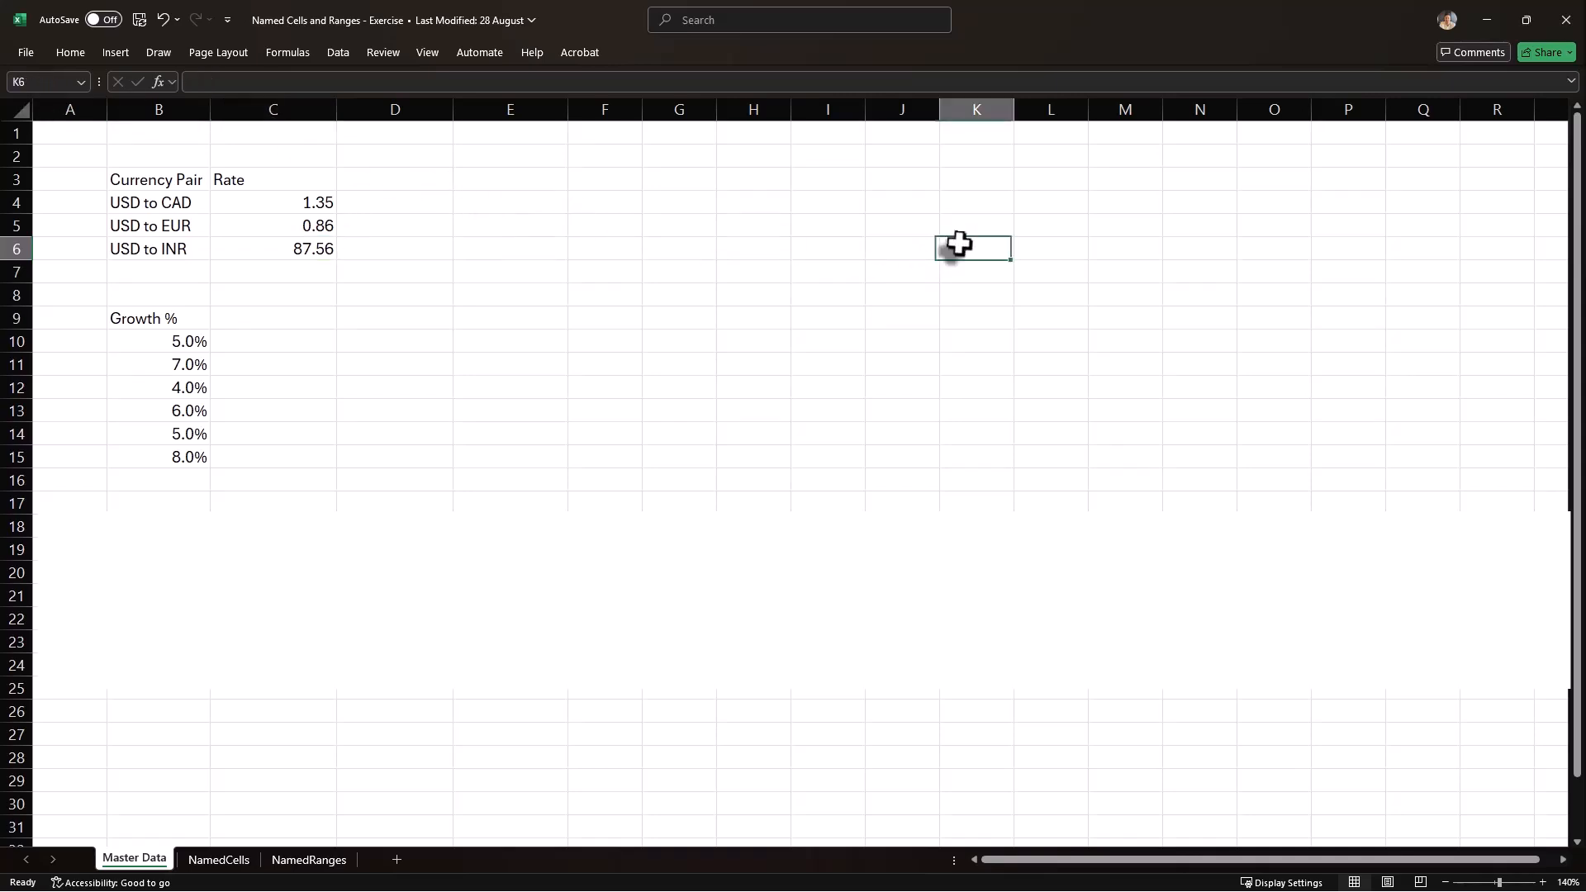
type("=cad_exrate")
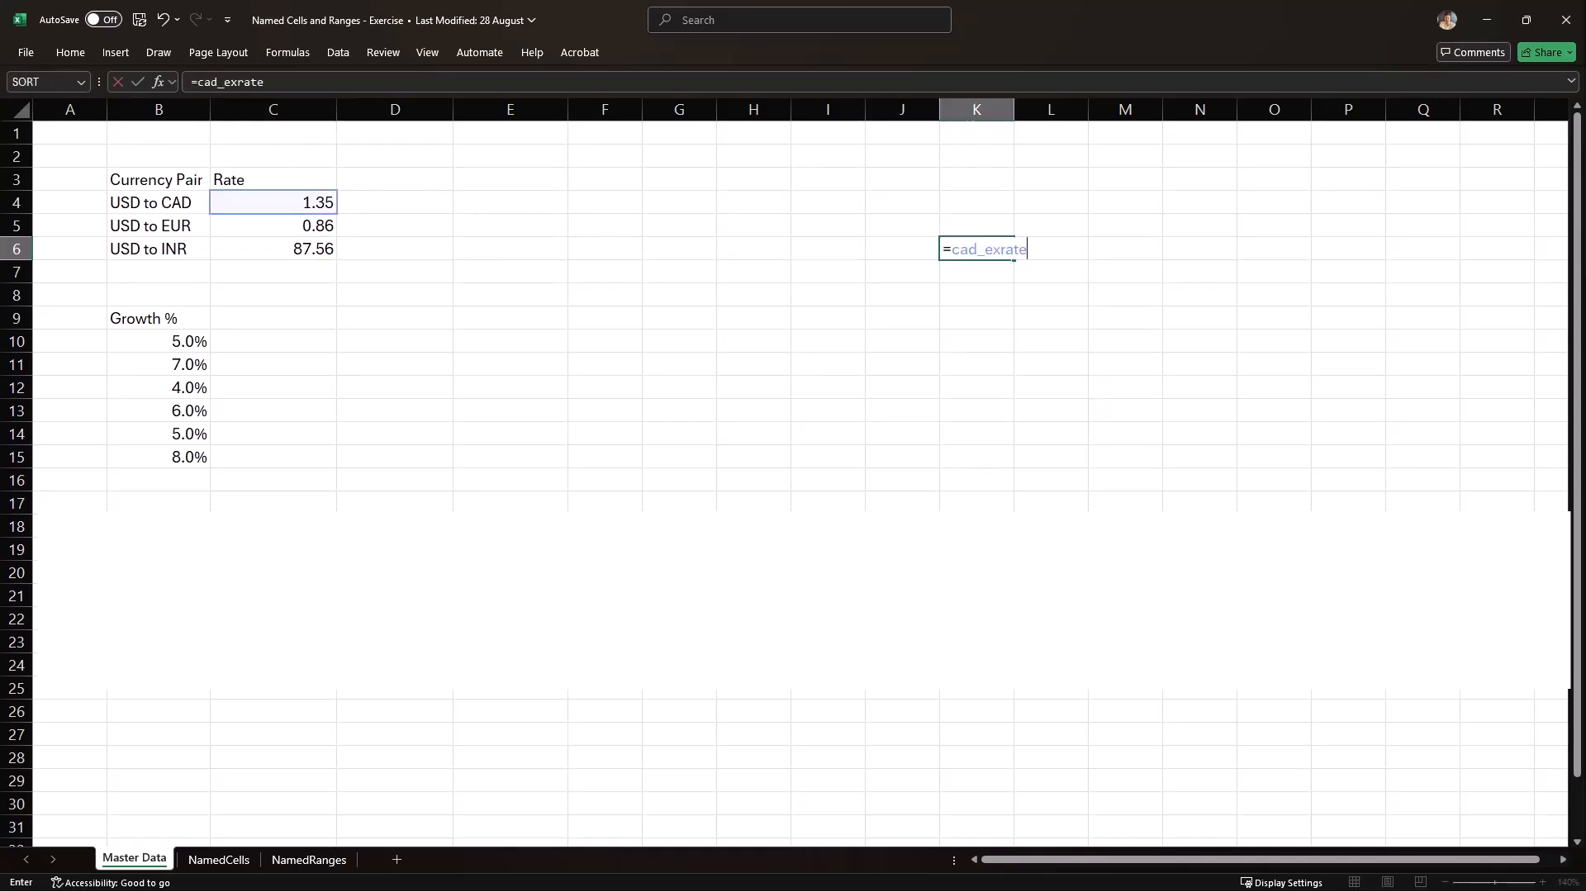
key("Return")
key("Up")
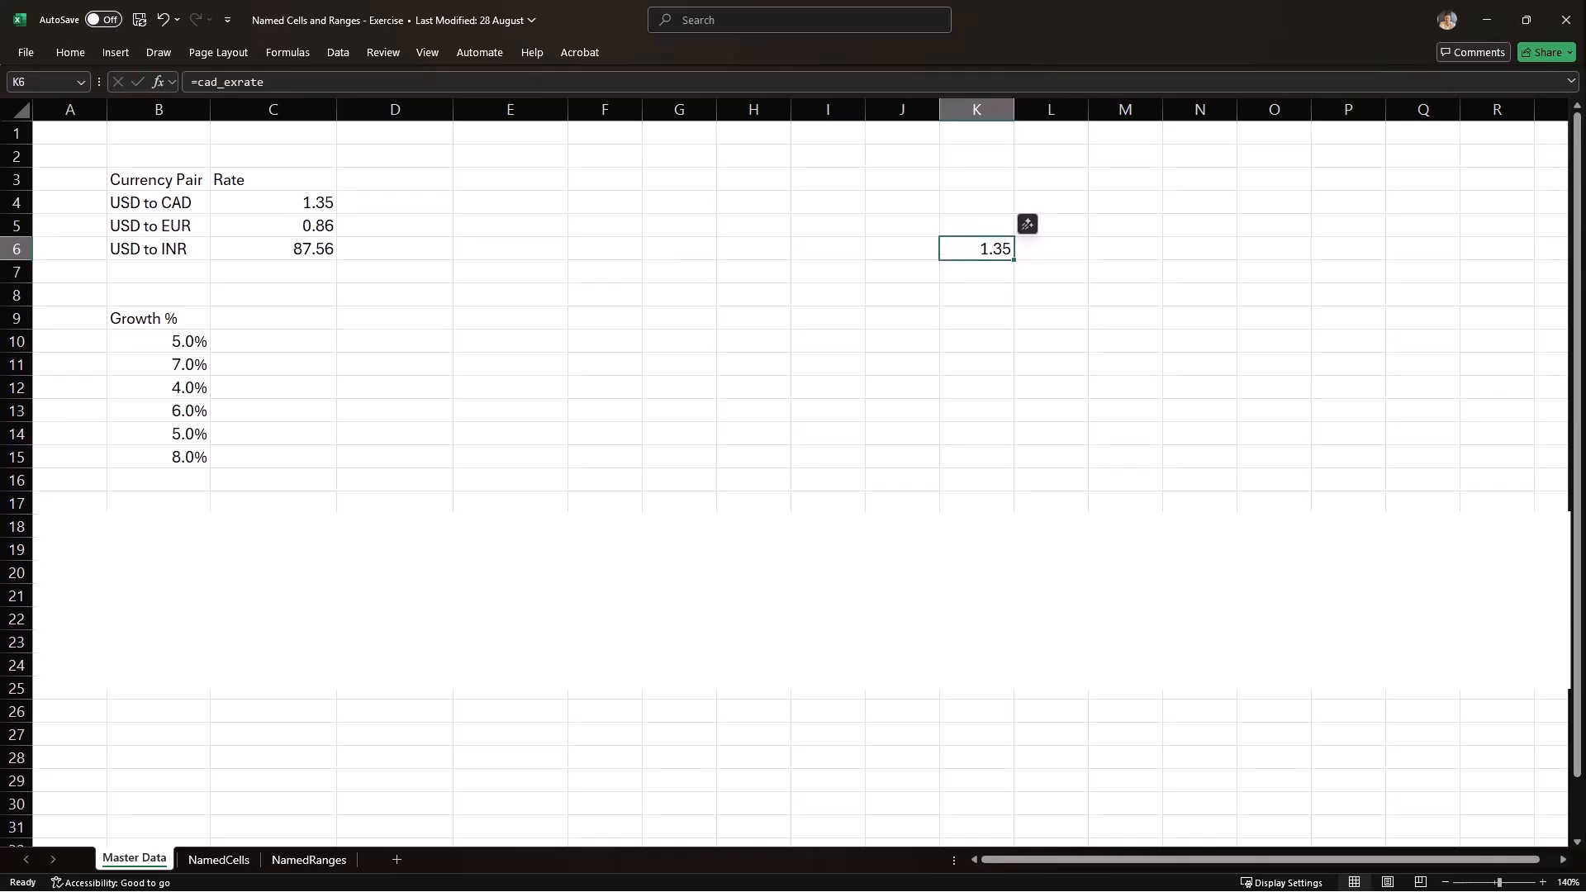
key("Delete")
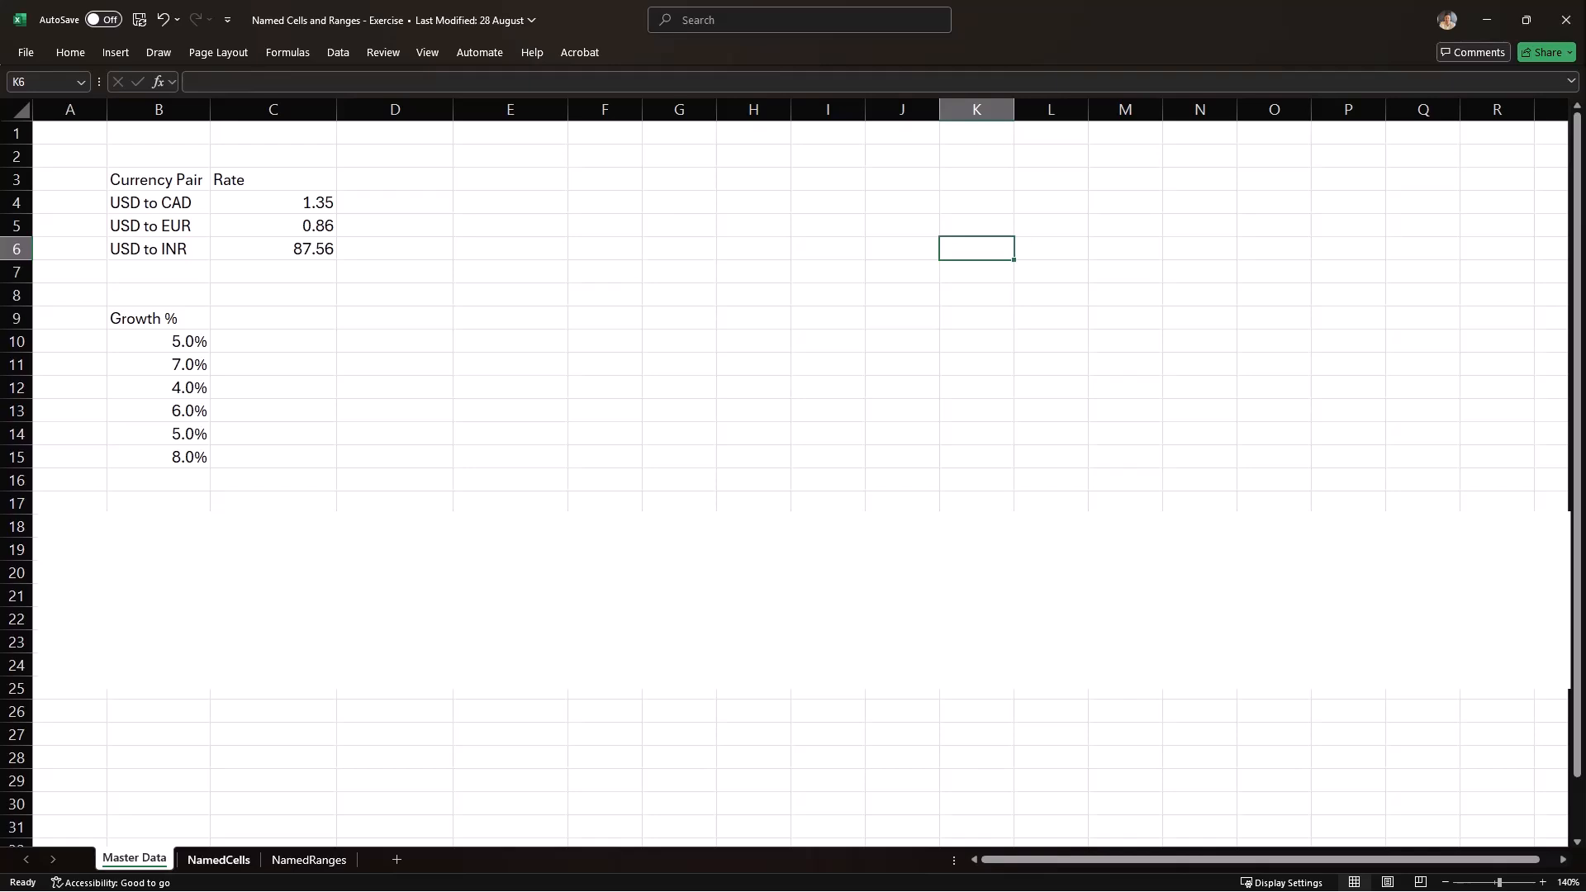
On the NamedCells sheet, convert Prod A's sales to CAD in C3 with the formula =B3*cad_exrate
left_click(219, 859)
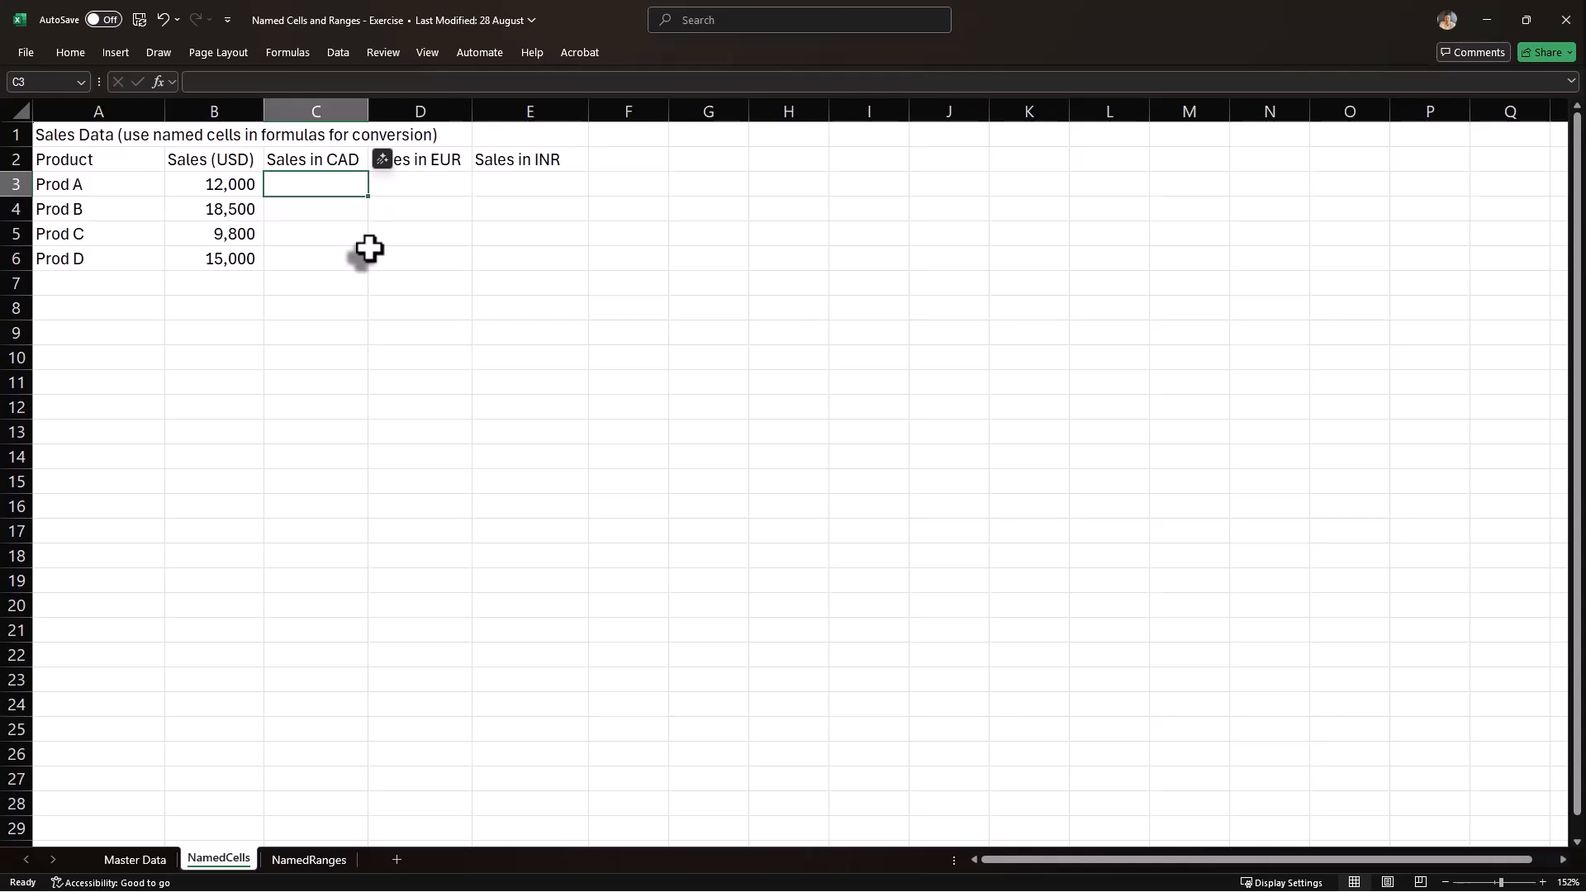
type("=")
key("Left")
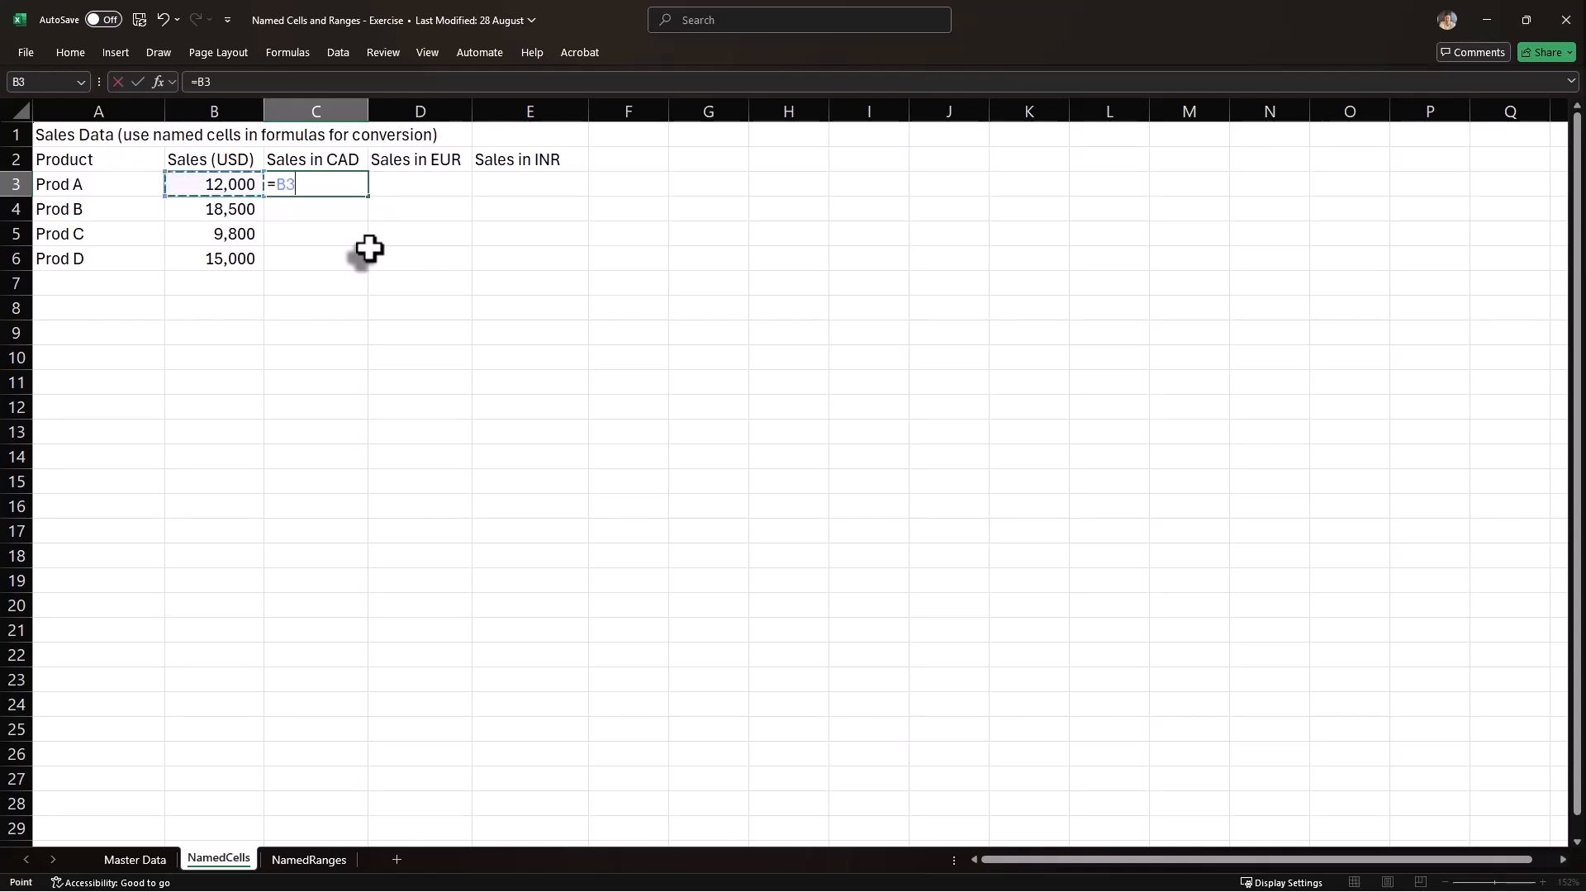
type("*cad")
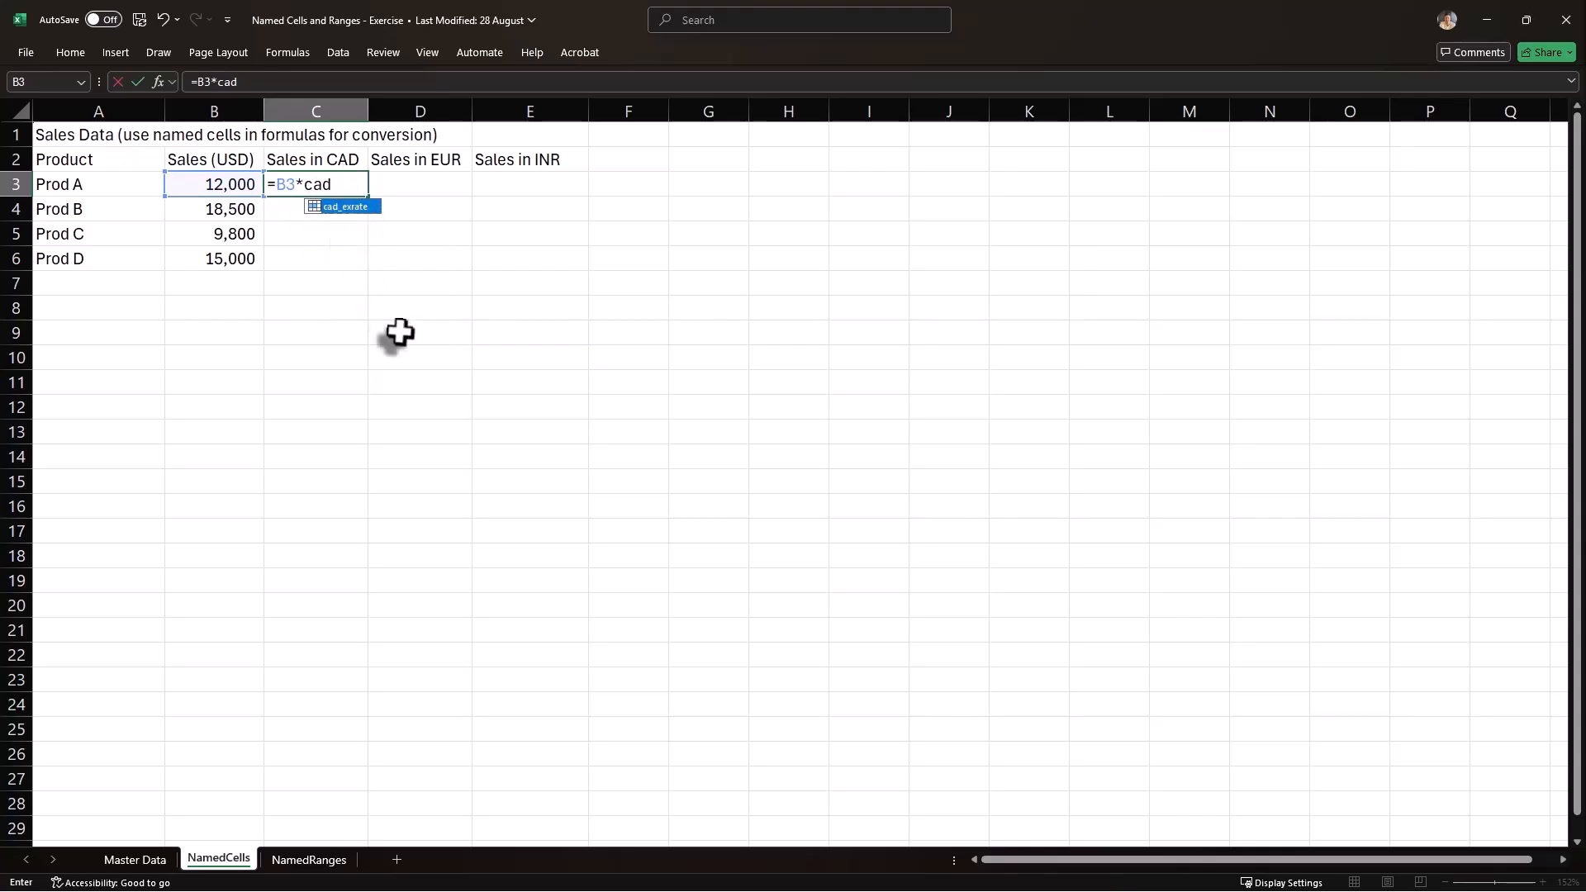
key("Return")
key("Up")
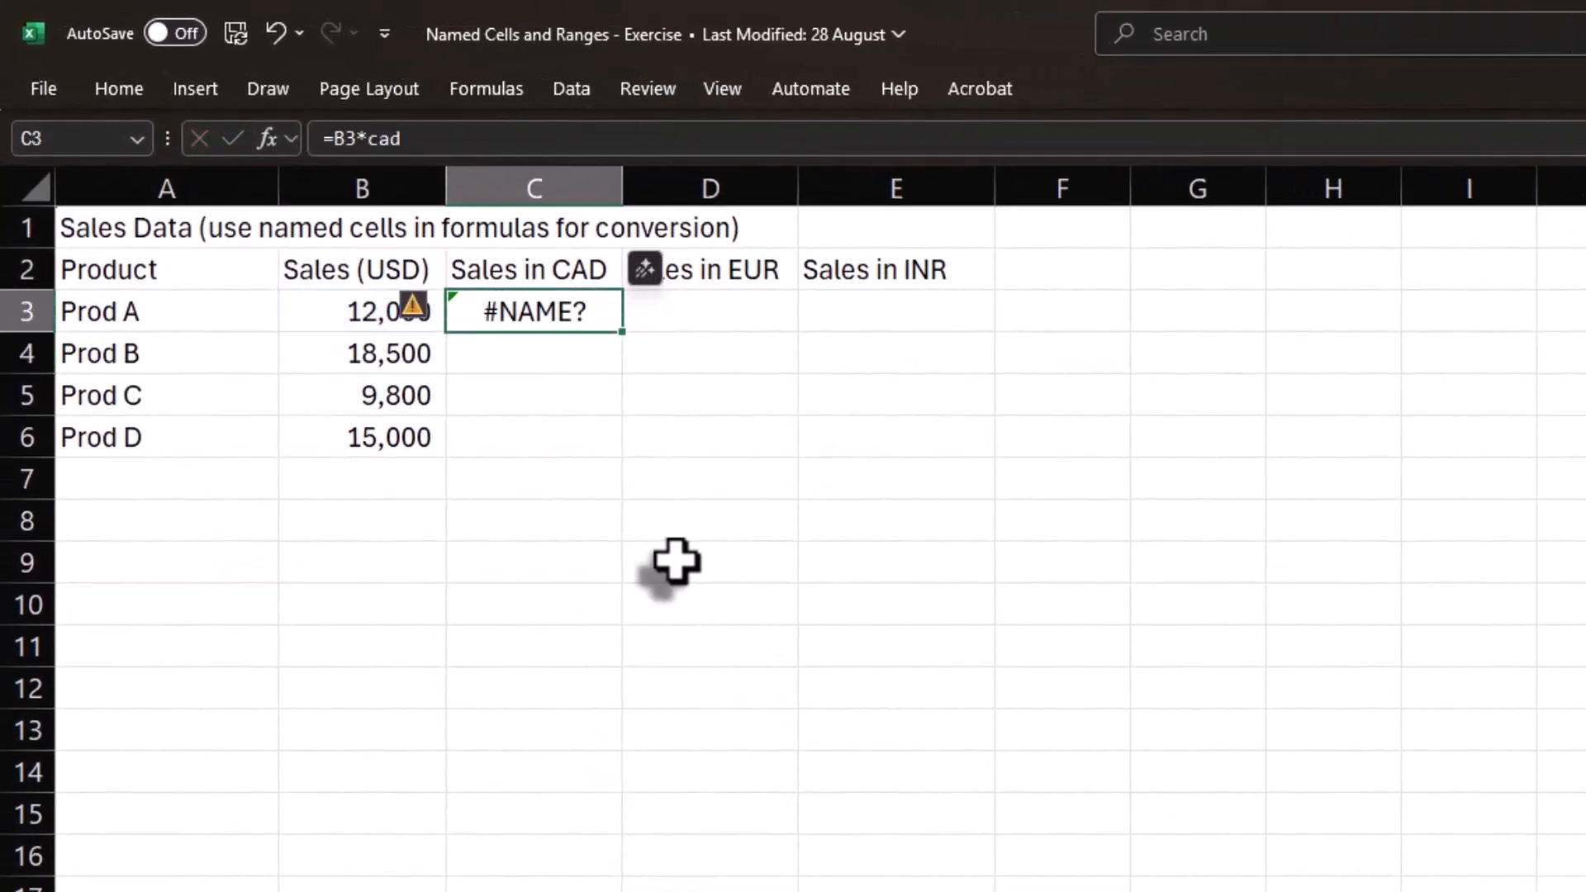
key("F2")
key("BackSpace")
key("BackSpace")
key("BackSpace")
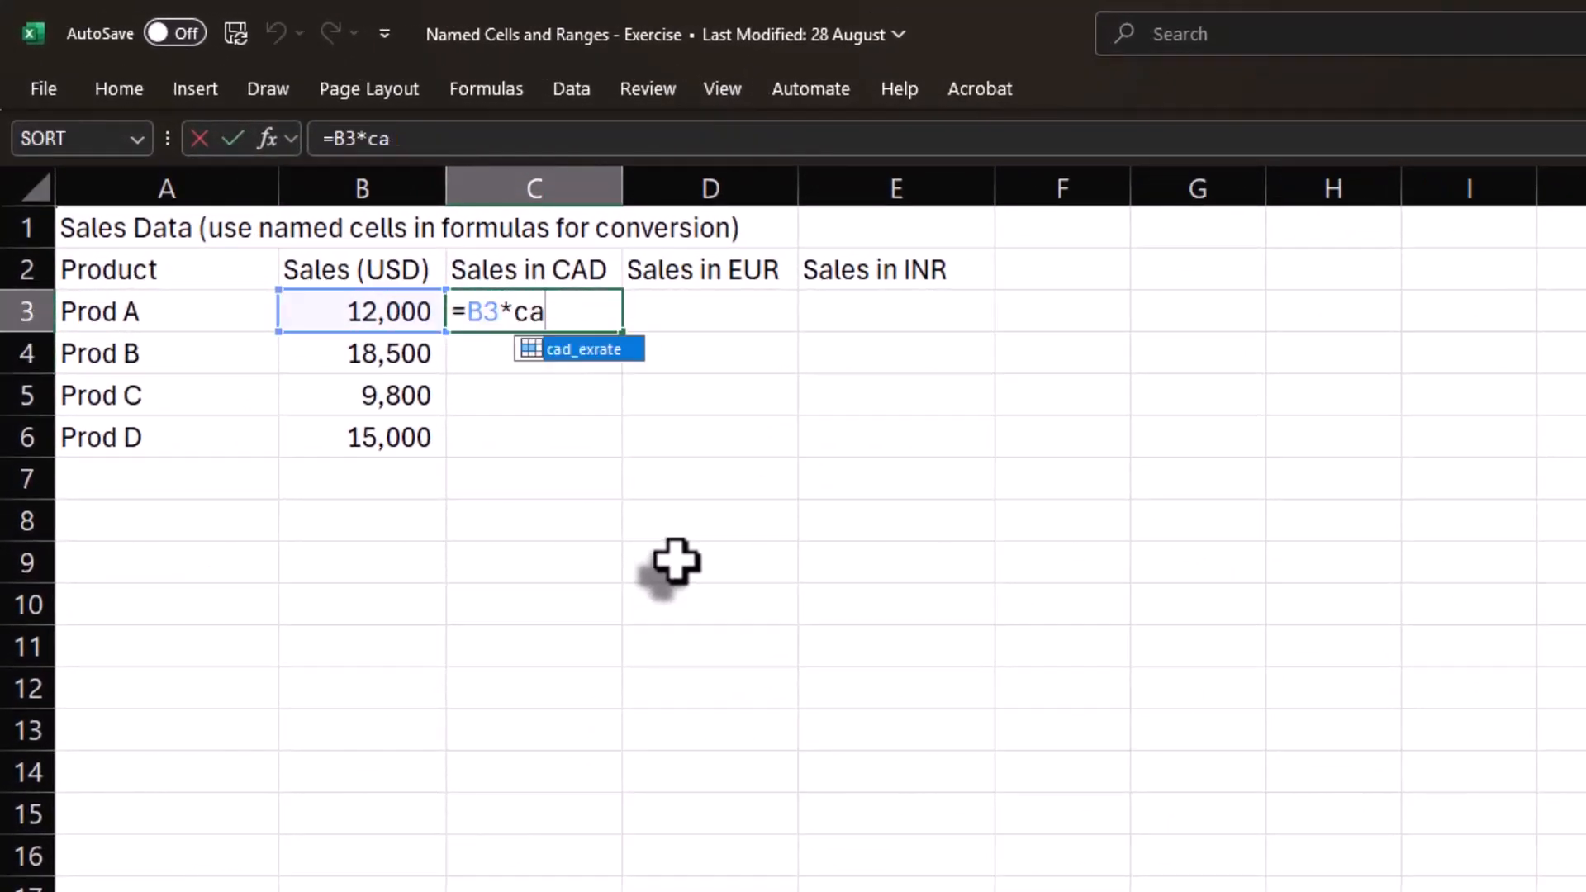
type("cad")
key("Tab")
key("Return")
key("Up")
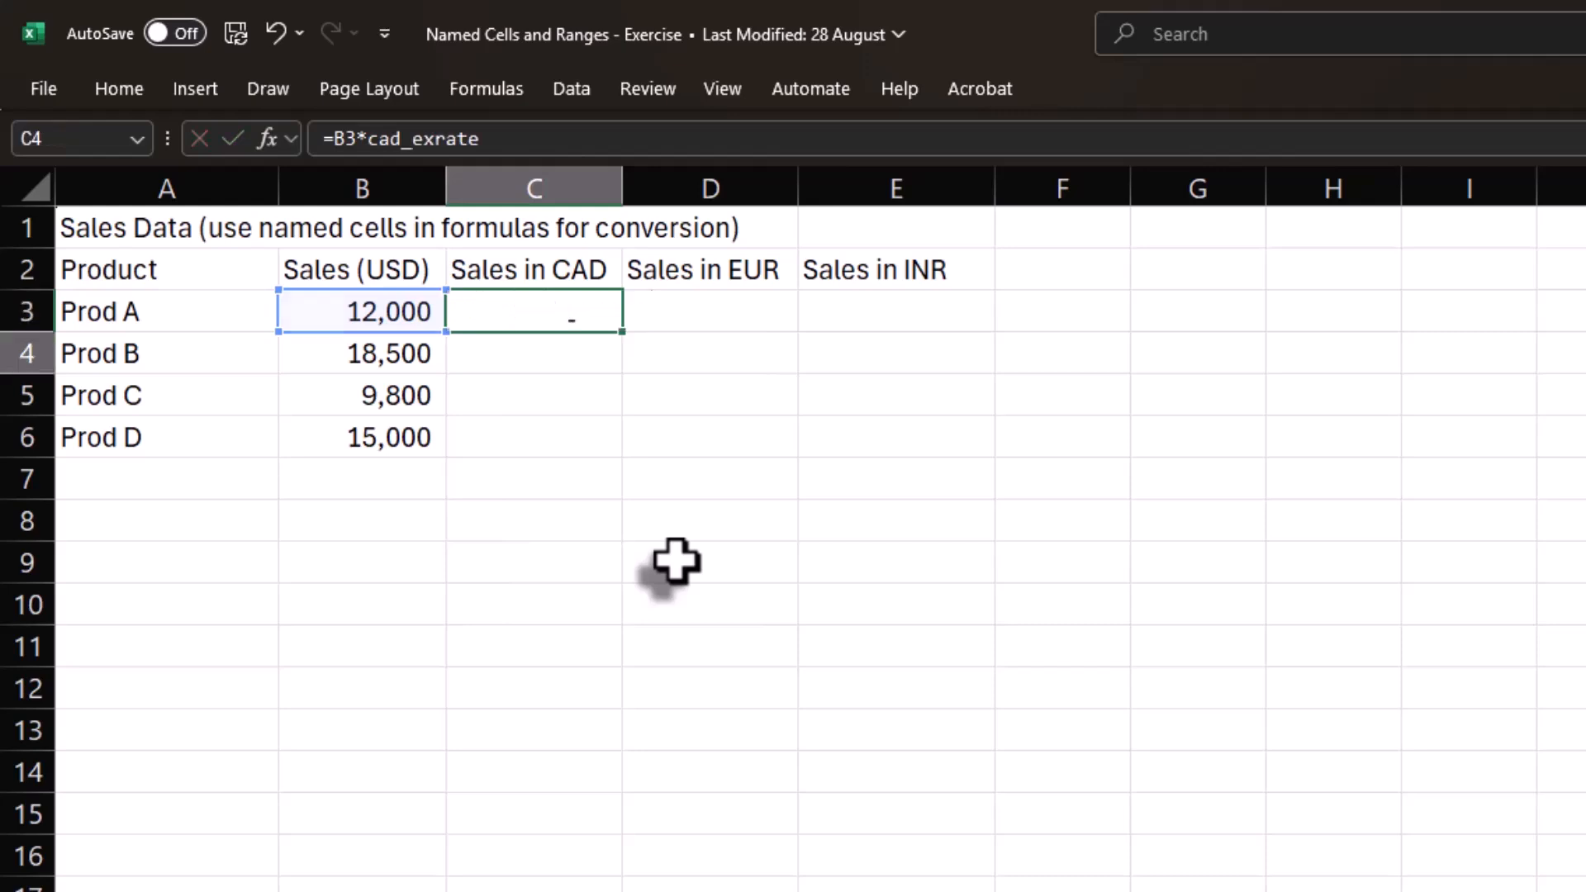
Convert Prod A's sales to EUR in D3 with the formula =B3*eur_exrate
key("Right")
type("=")
key("Left")
key("Left")
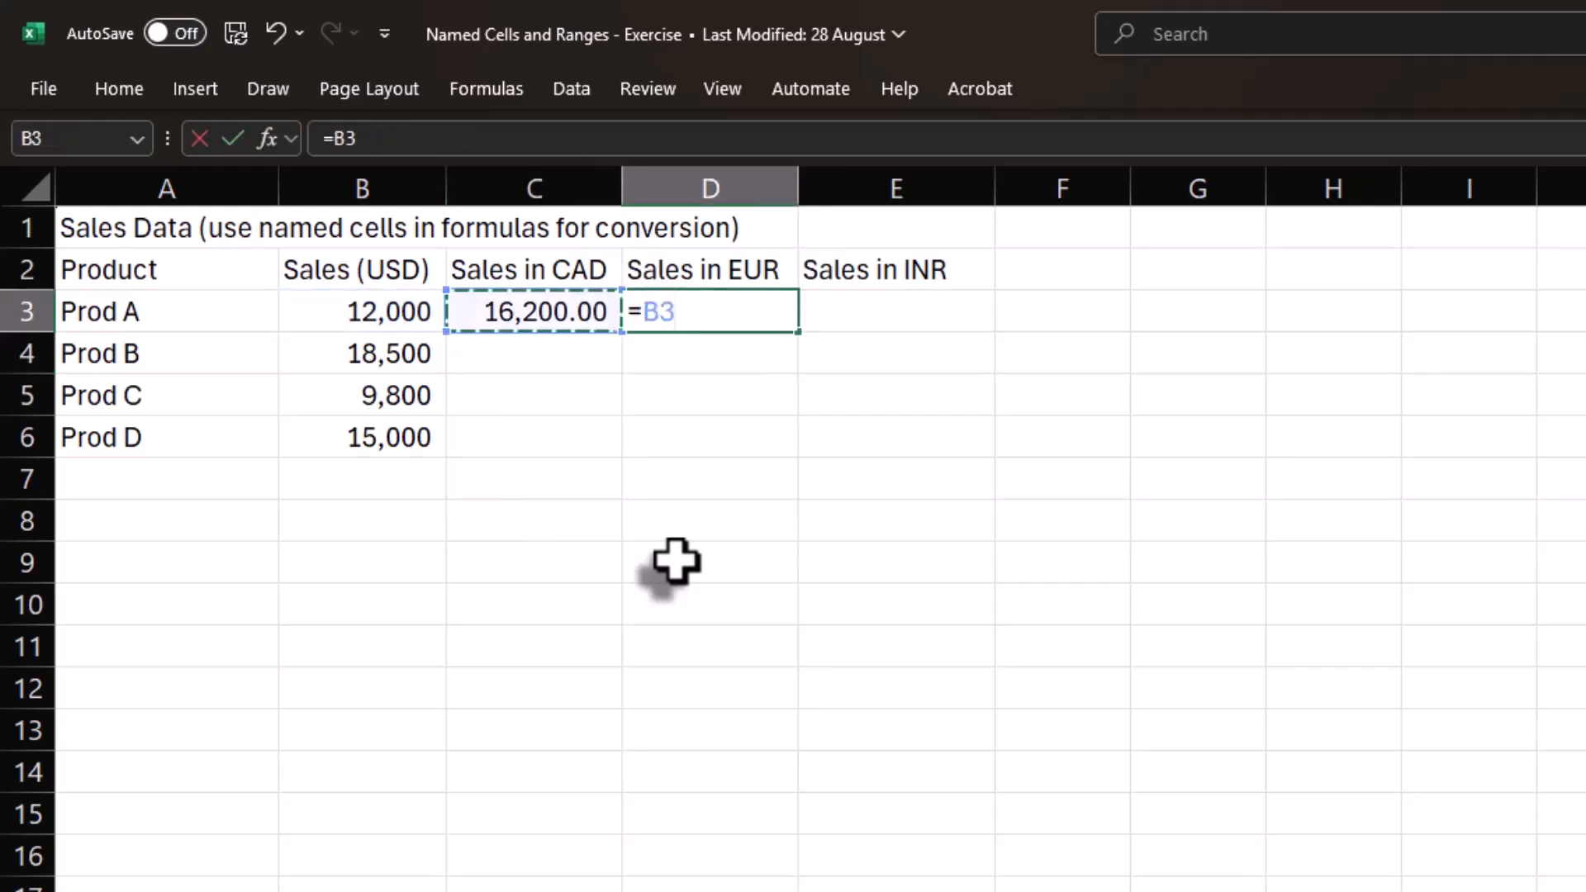
type("*eur")
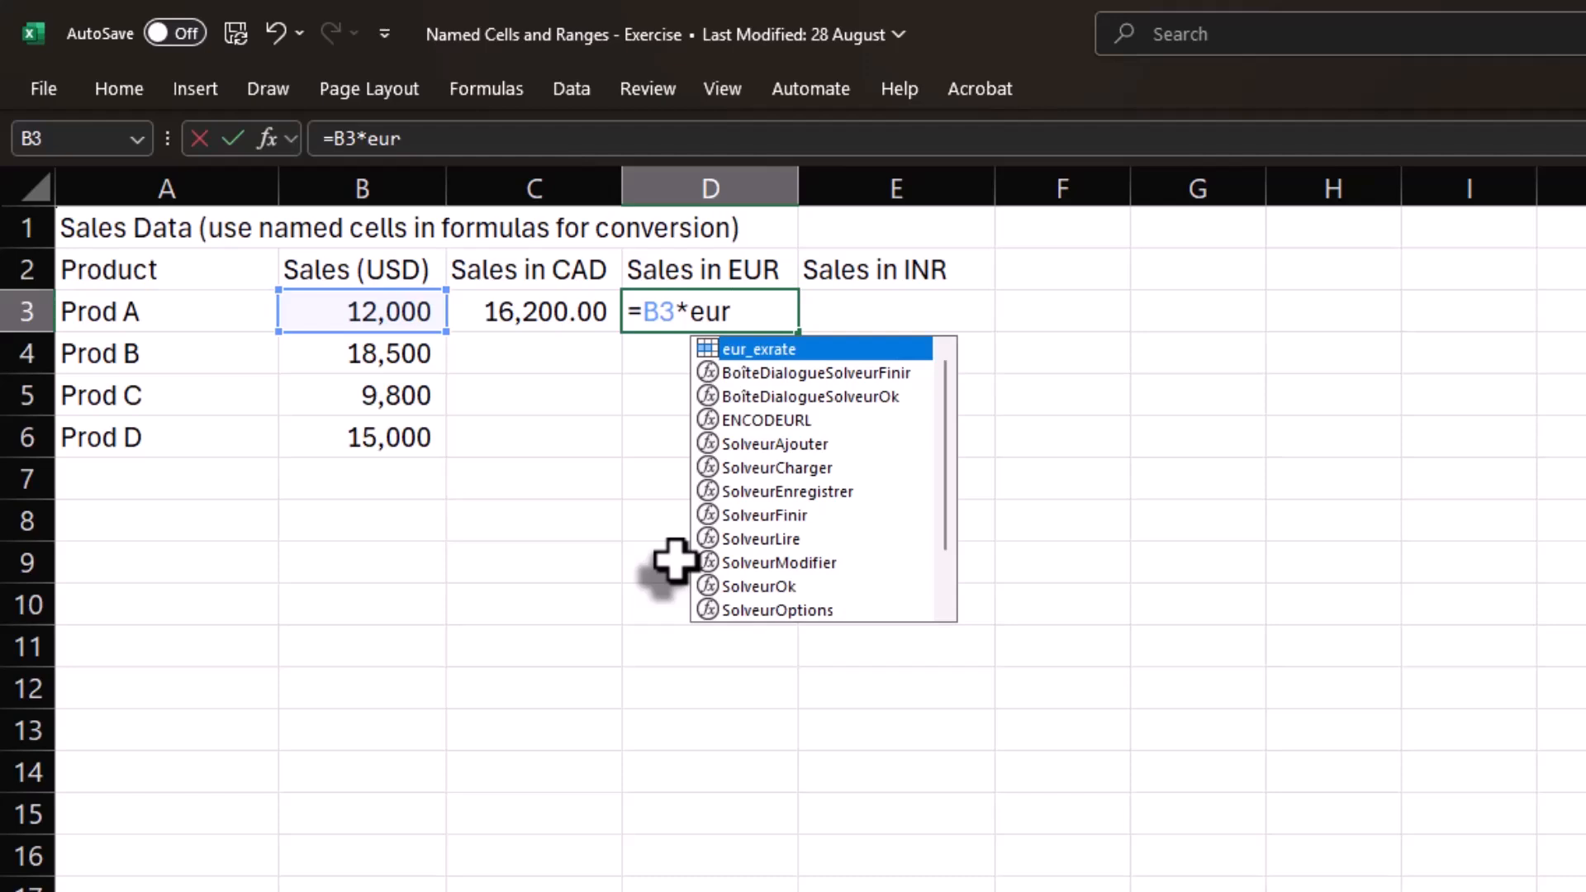
key("Tab")
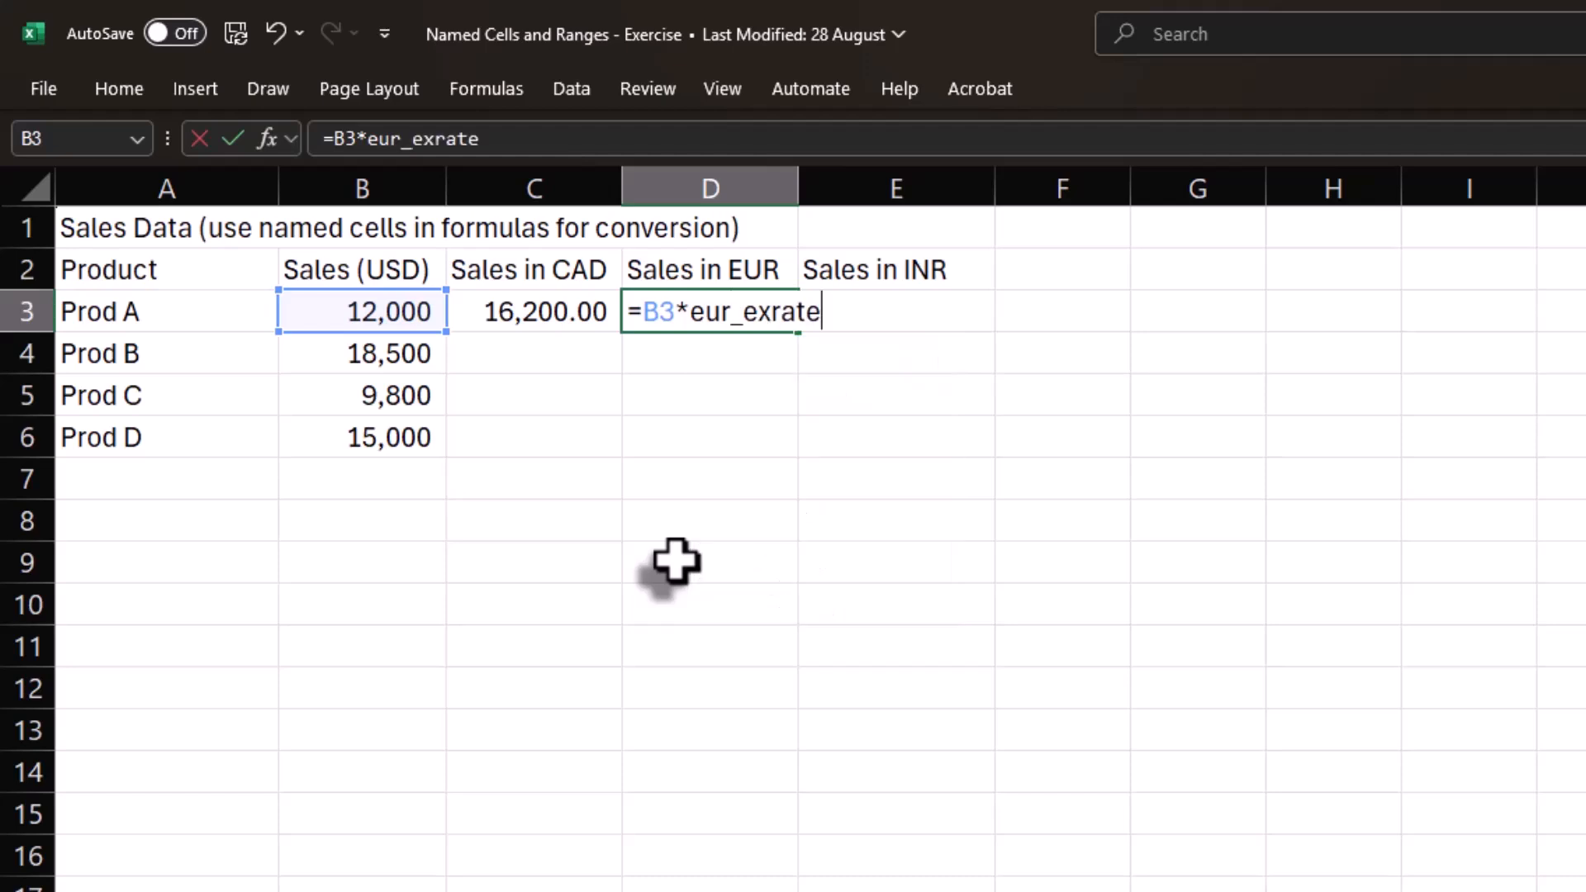
key("Return")
Convert Prod A's sales to INR in E3 with the formula =B3*inr_exrate
key("Up")
key("Right")
type("=")
key("Left")
key("Left")
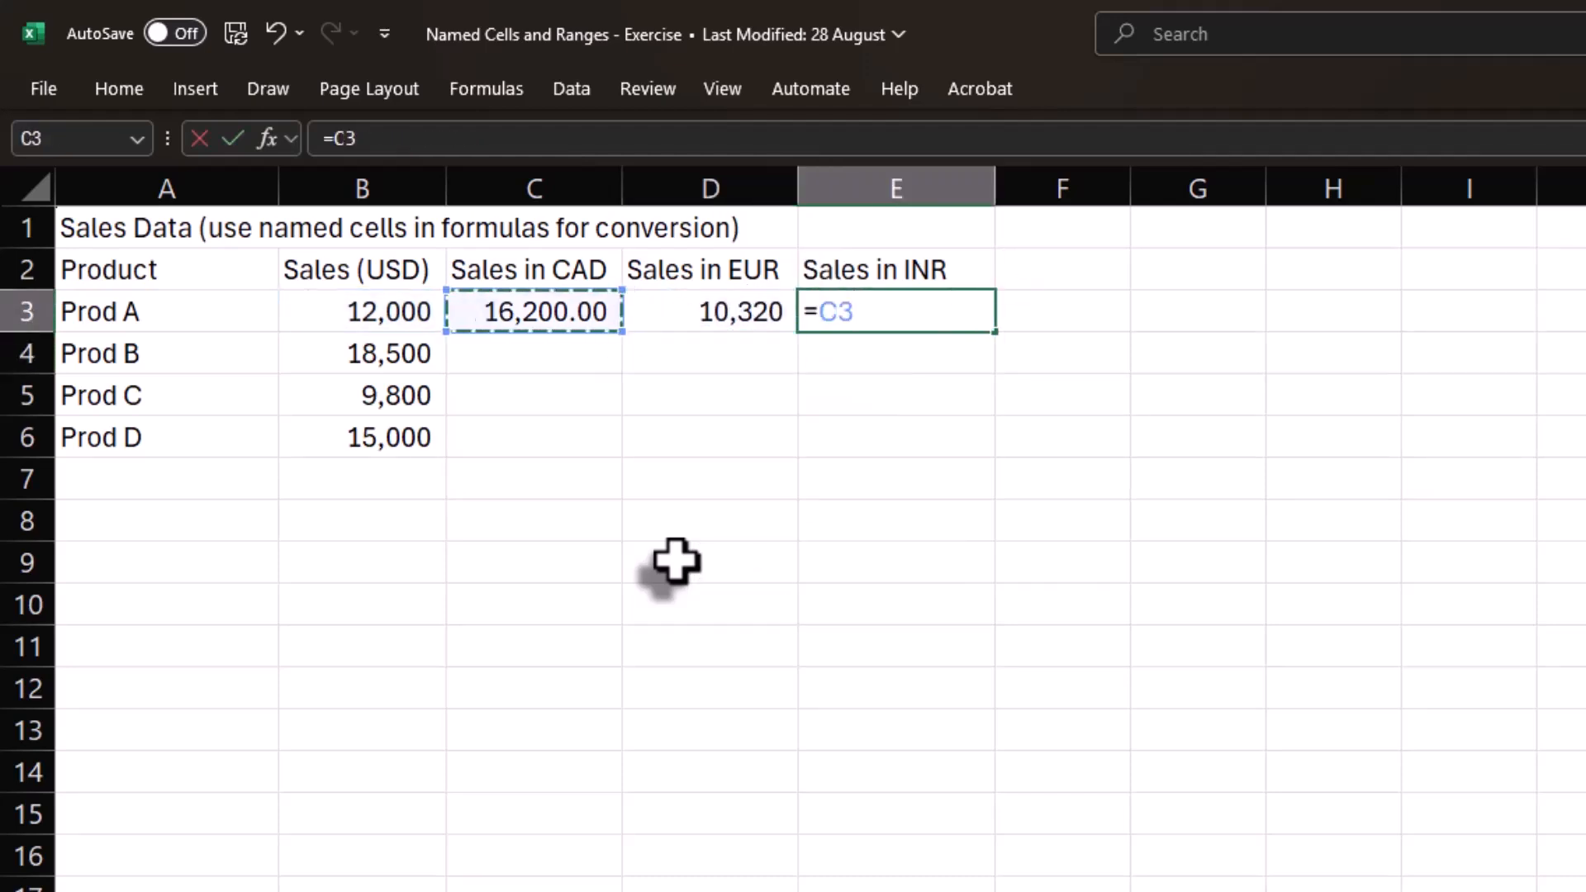
type("*in")
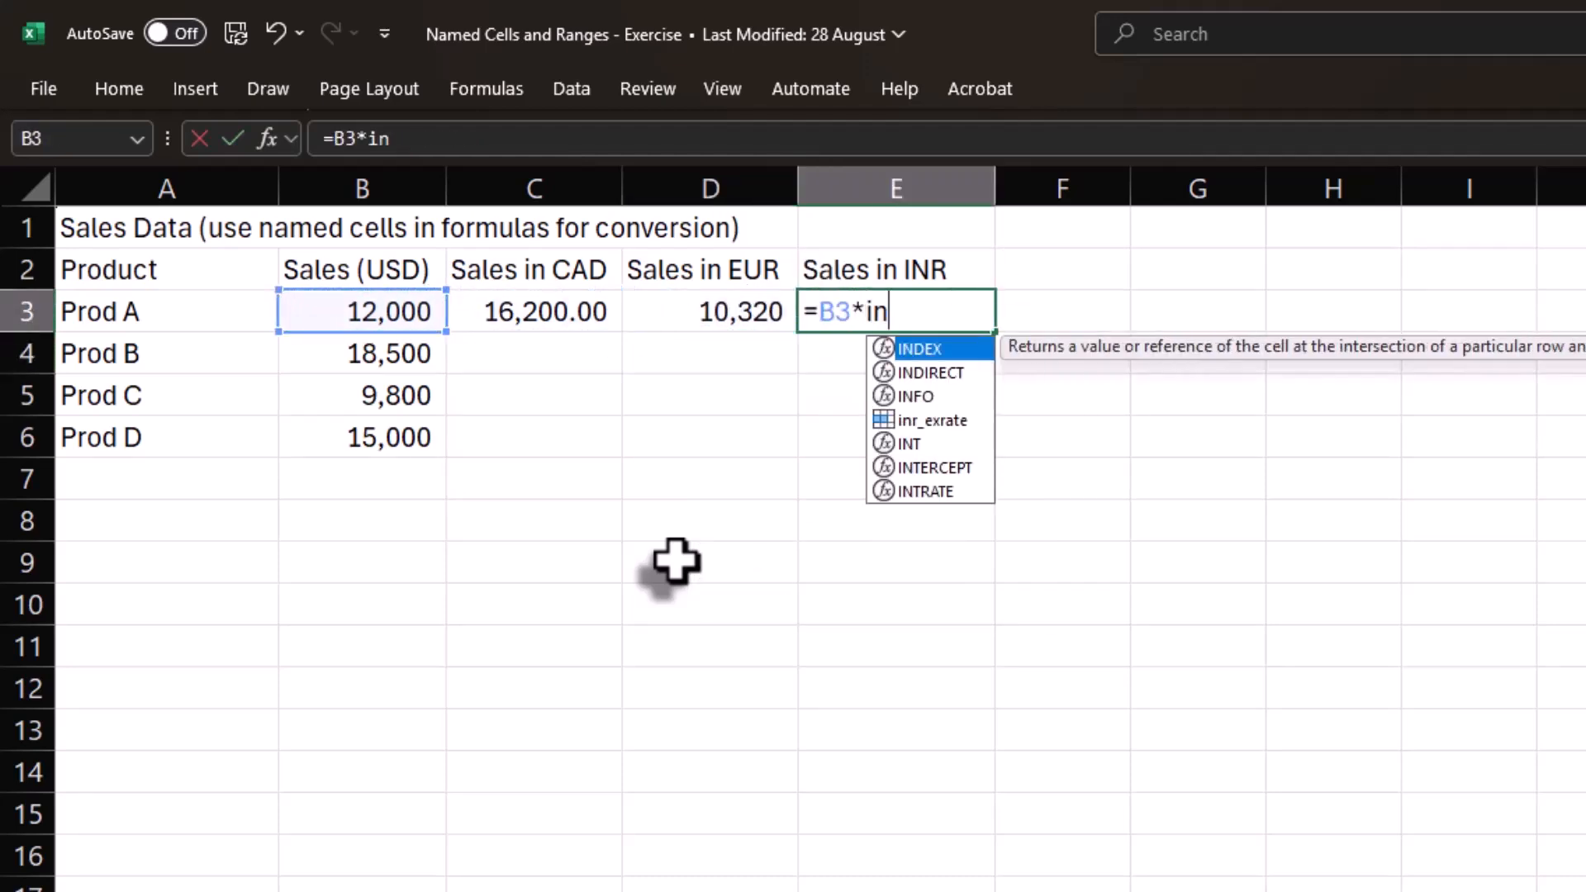
type("r")
key("Tab")
key("Return")
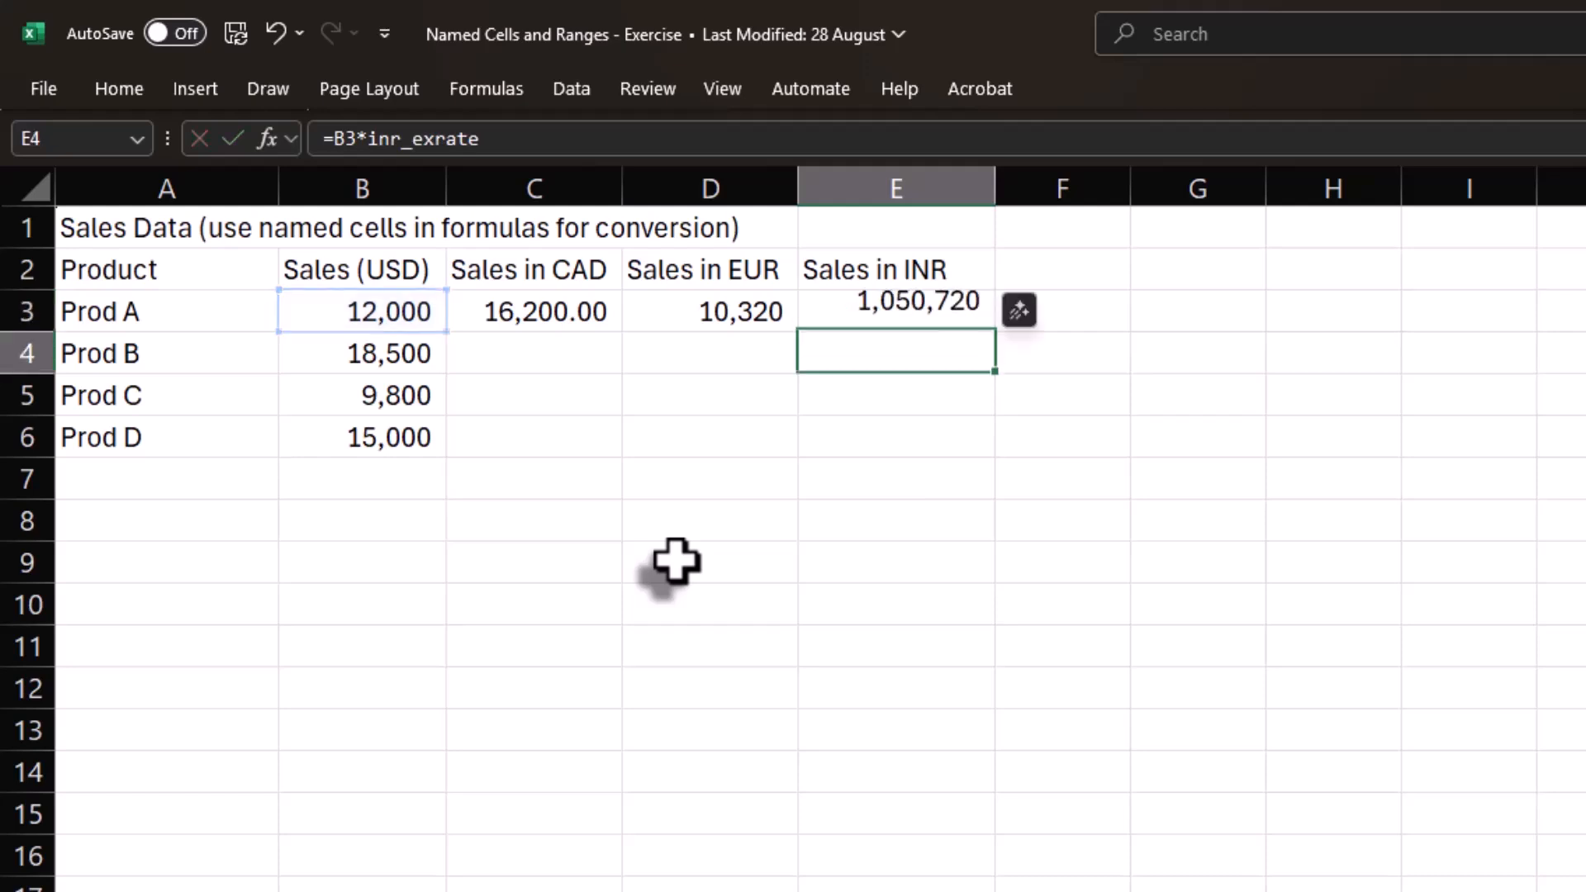
Check the CAD formula in C3, enter =B4*cad_exrate in C4 and fill it down to C6
left_click(582, 307)
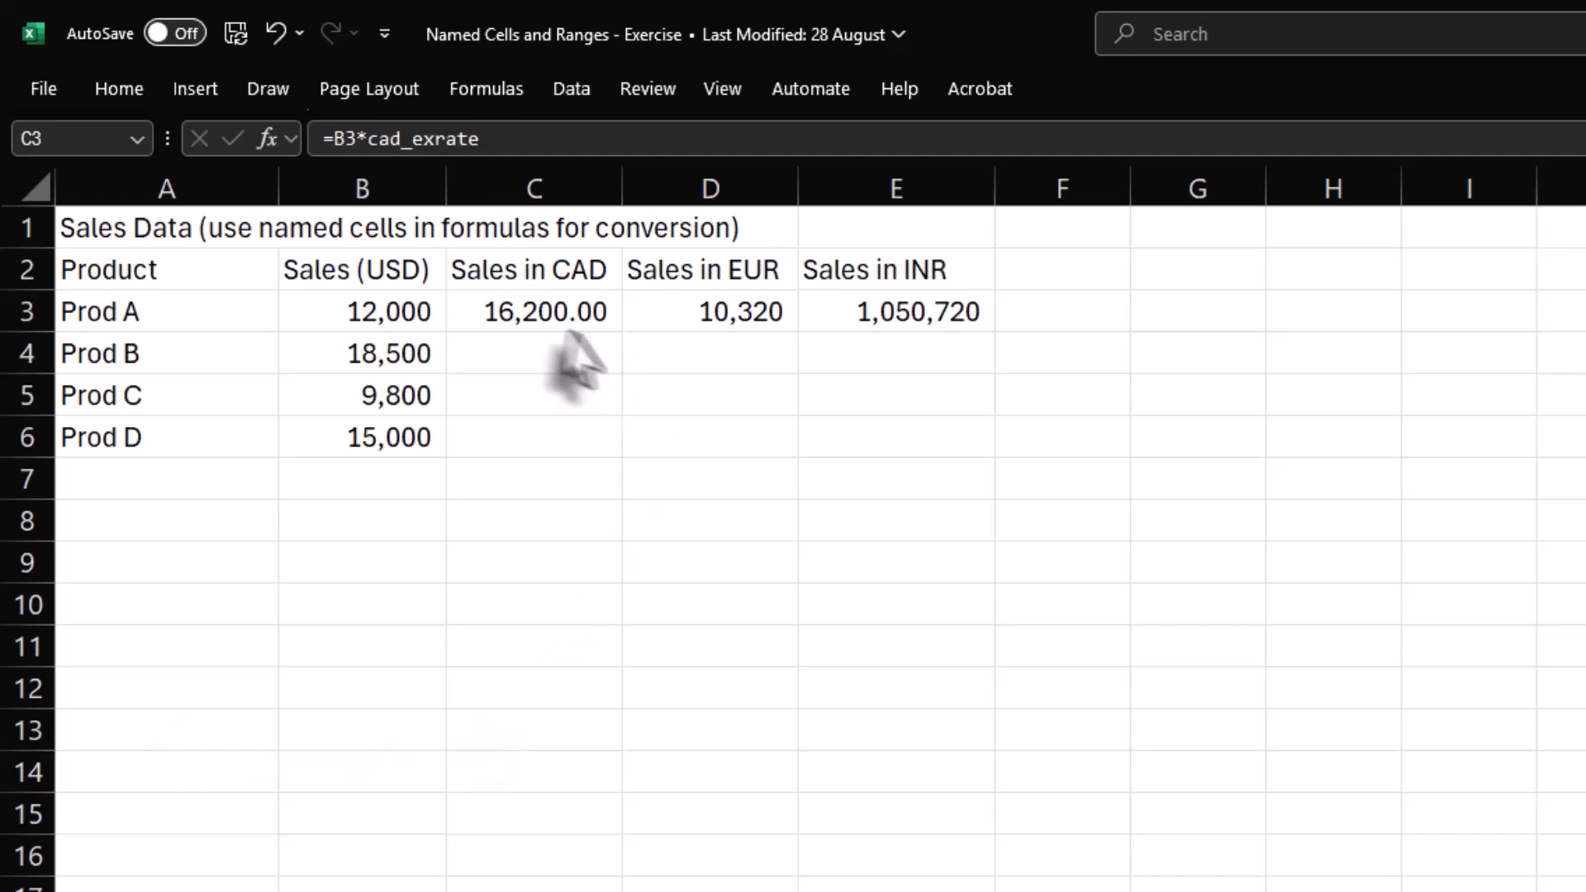
left_click(522, 324)
double_click(523, 324)
key("Return")
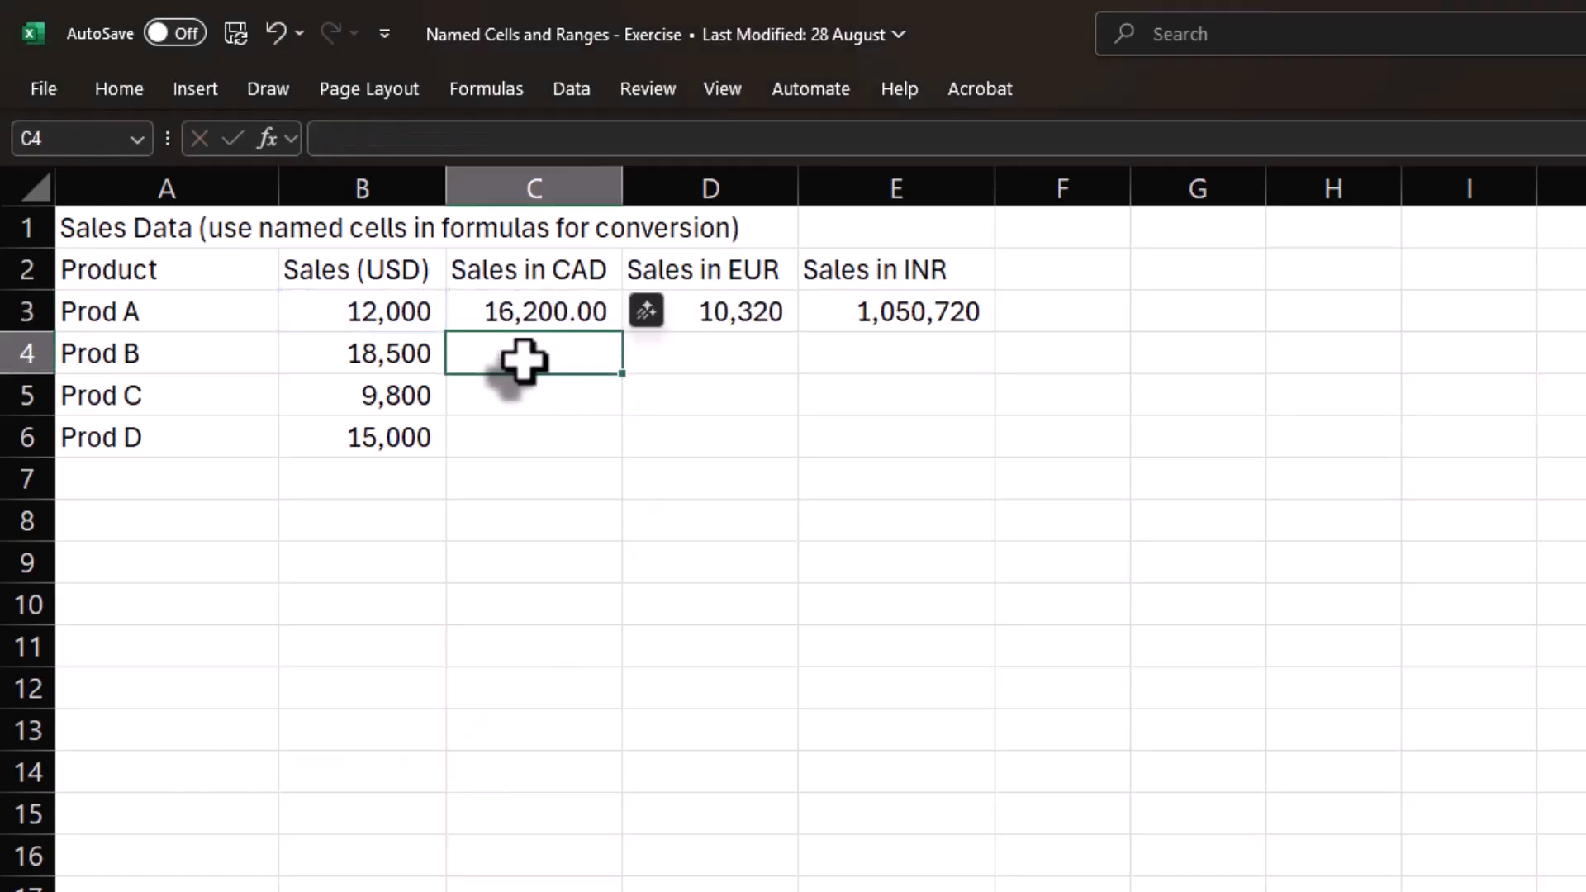
type("=")
key("Left")
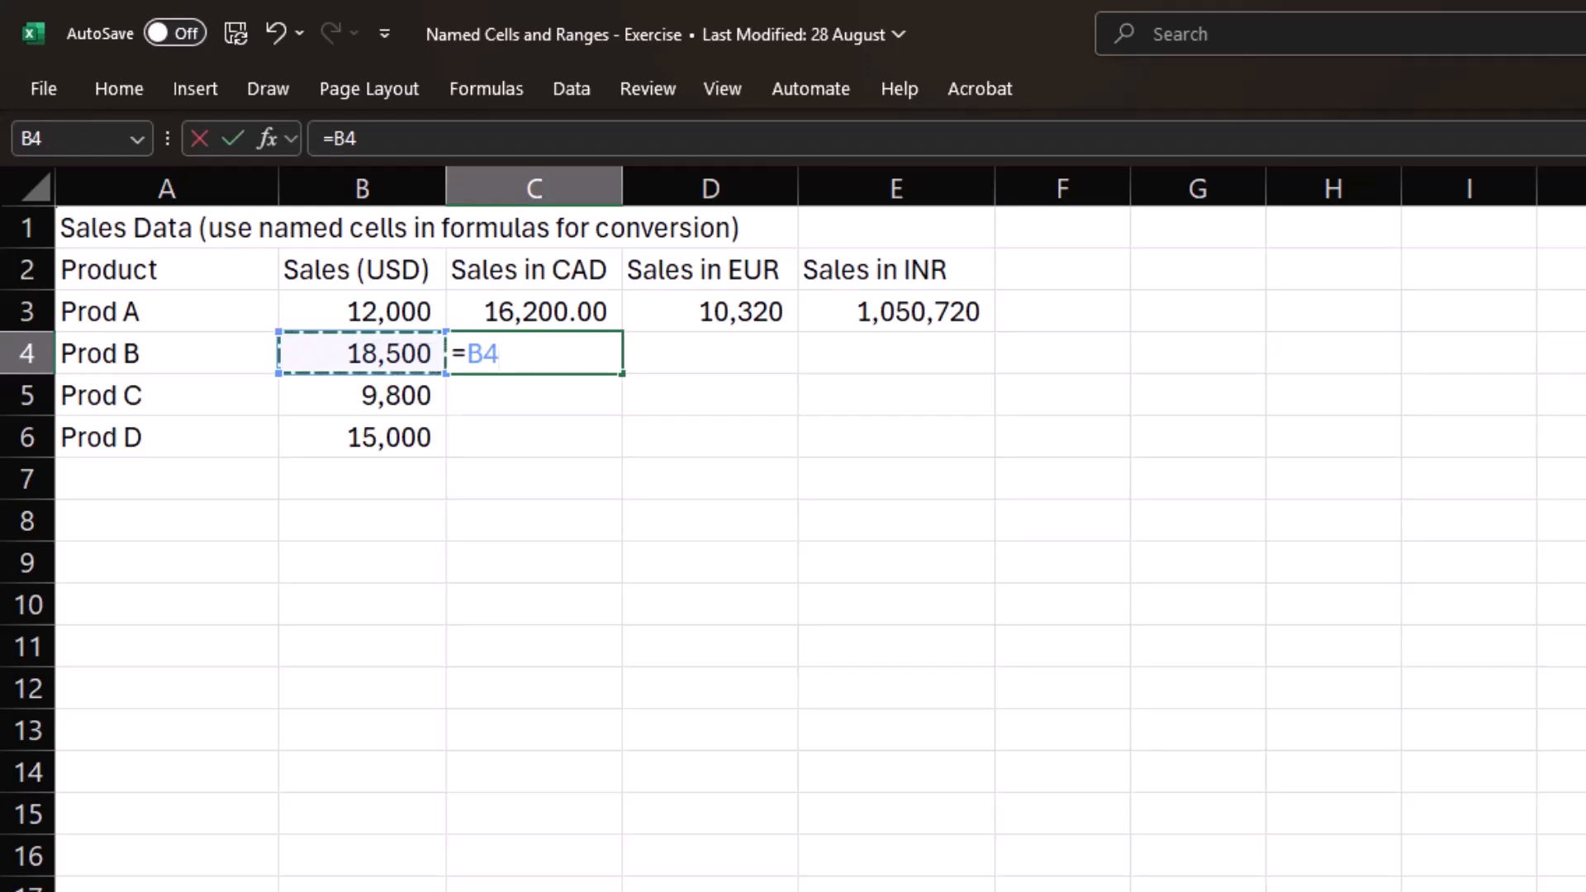
type("*cad_exrate")
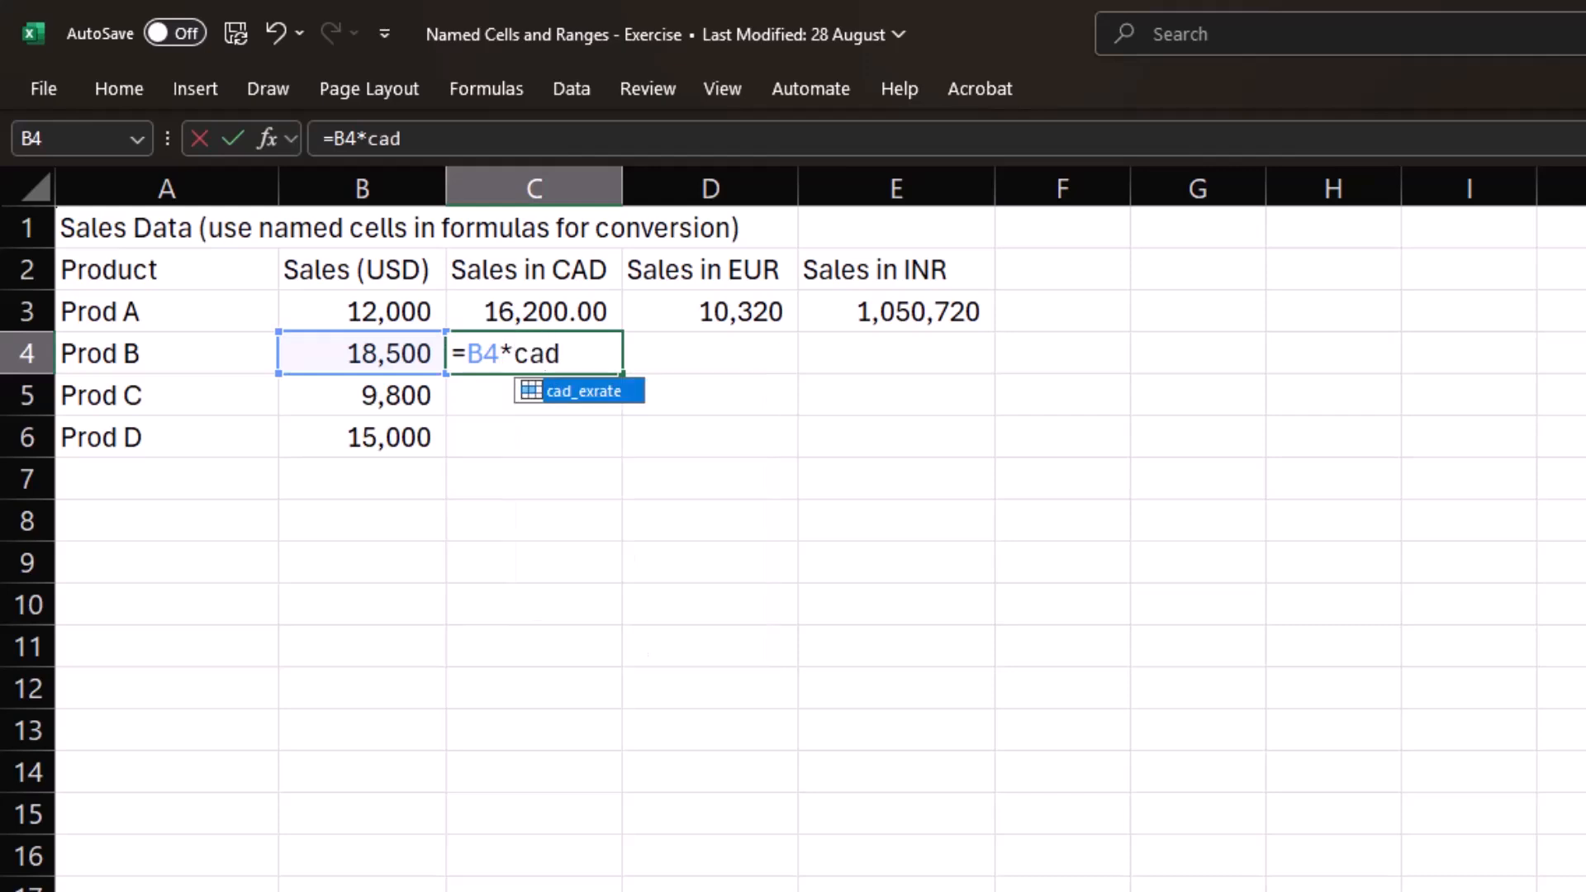
key("Return")
key("Up")
key("shift+Down")
key("shift+Down")
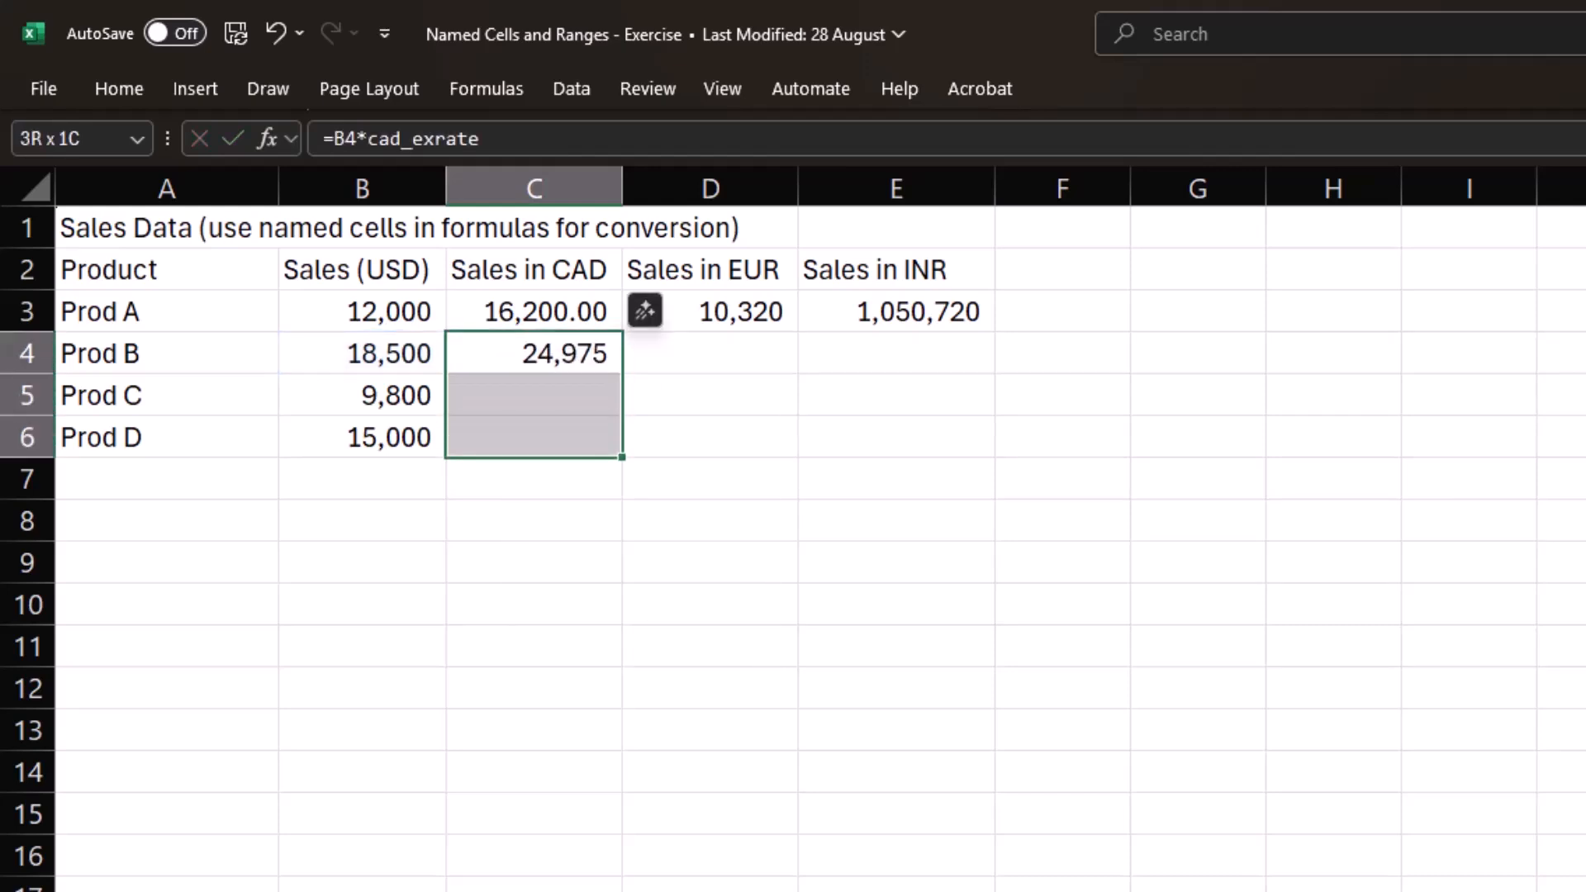
key("ctrl+d")
Enter =B4*eur_exrate in D4 and fill it down to D6 for the remaining EUR sales
key("Right")
type("=")
key("Left")
key("Left")
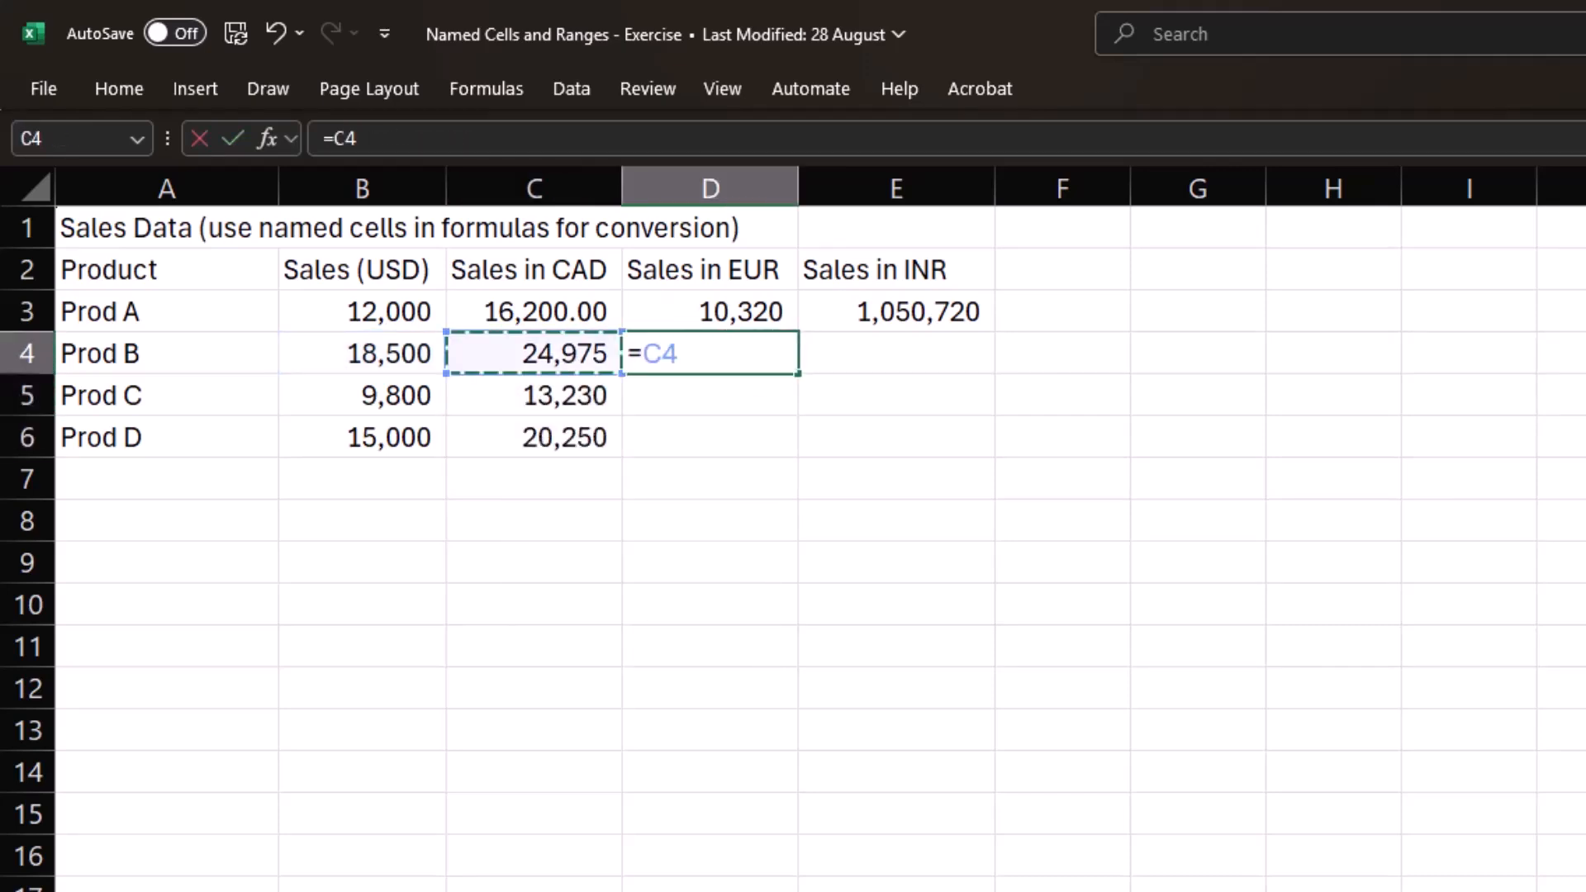
type("*eur_exrate")
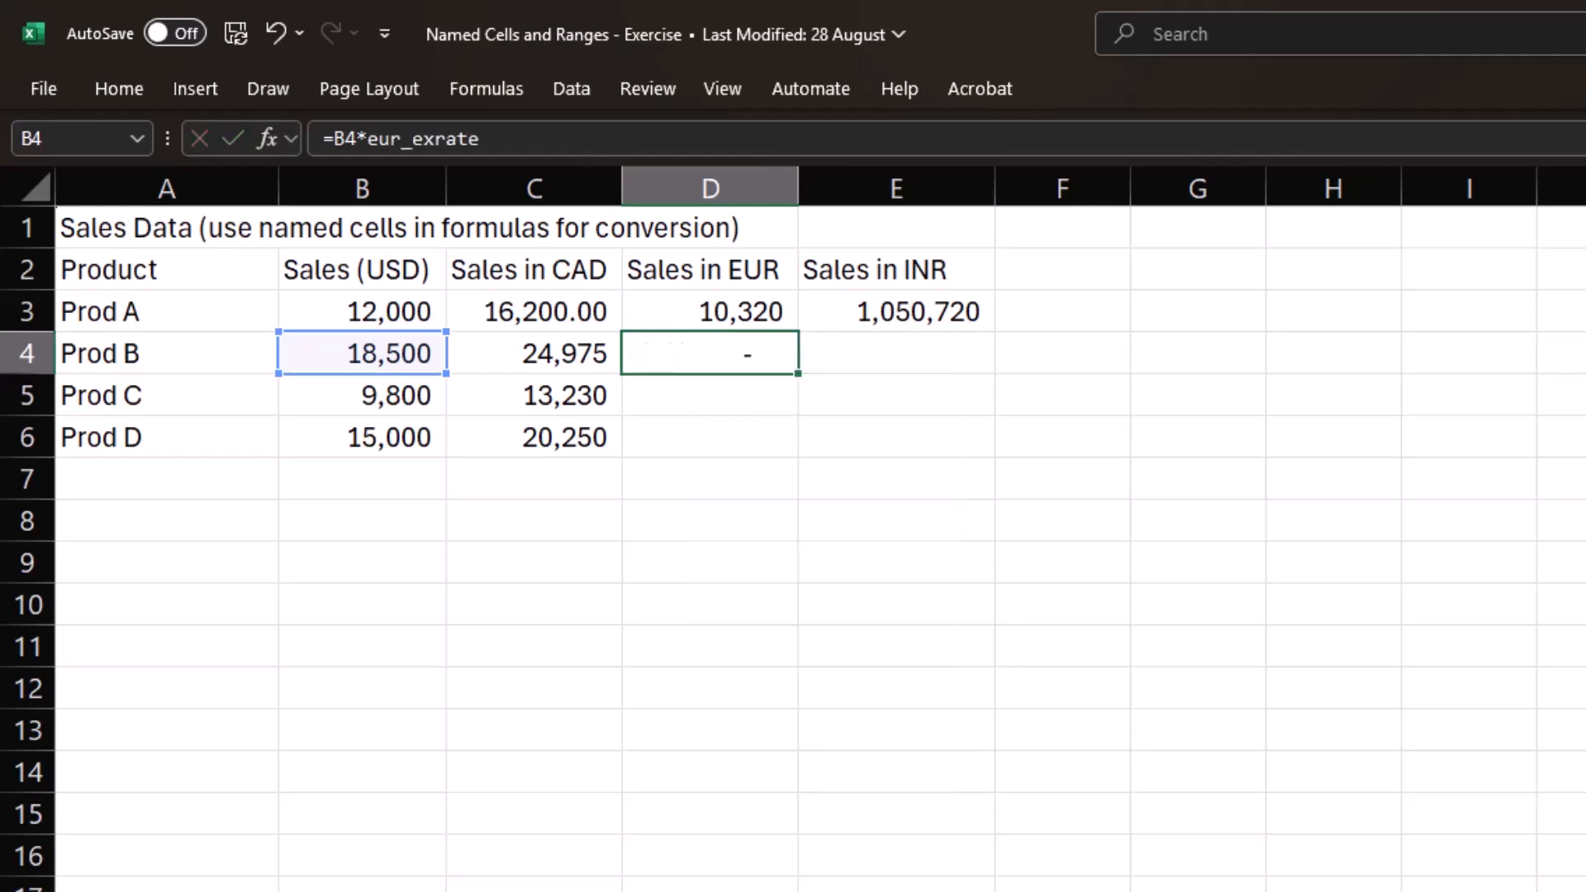
key("Return")
key("Up")
key("shift+Down")
key("shift+Down")
key("ctrl+d")
Enter =B4*inr_exrate in E4 and fill it down to E6 for the remaining INR sales
key("Right")
type("=")
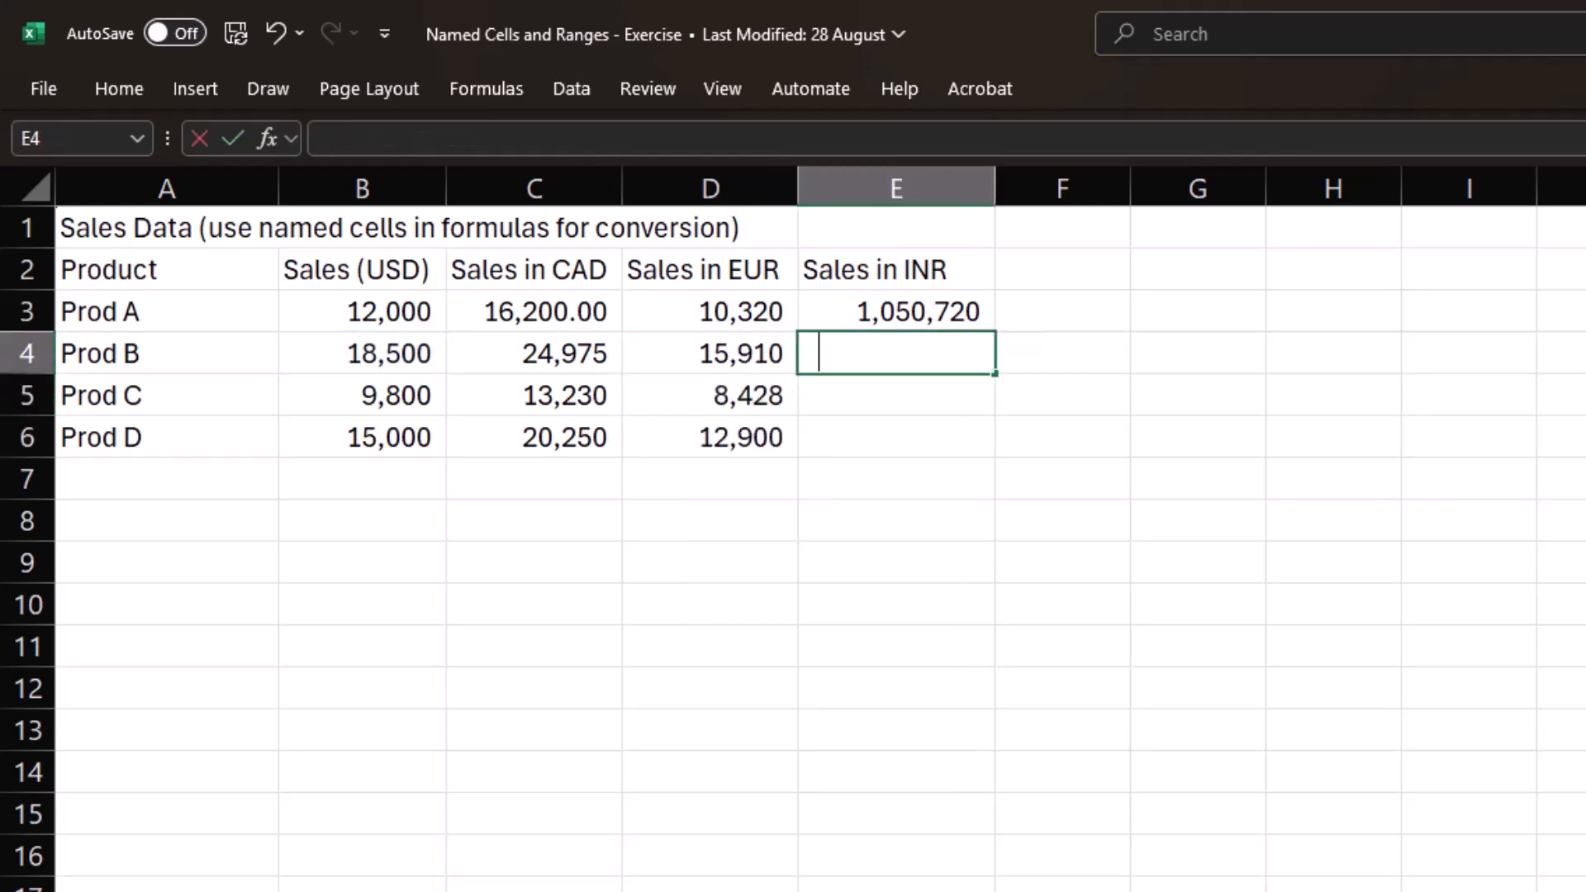
key("Left")
key("Left")
type("*inr")
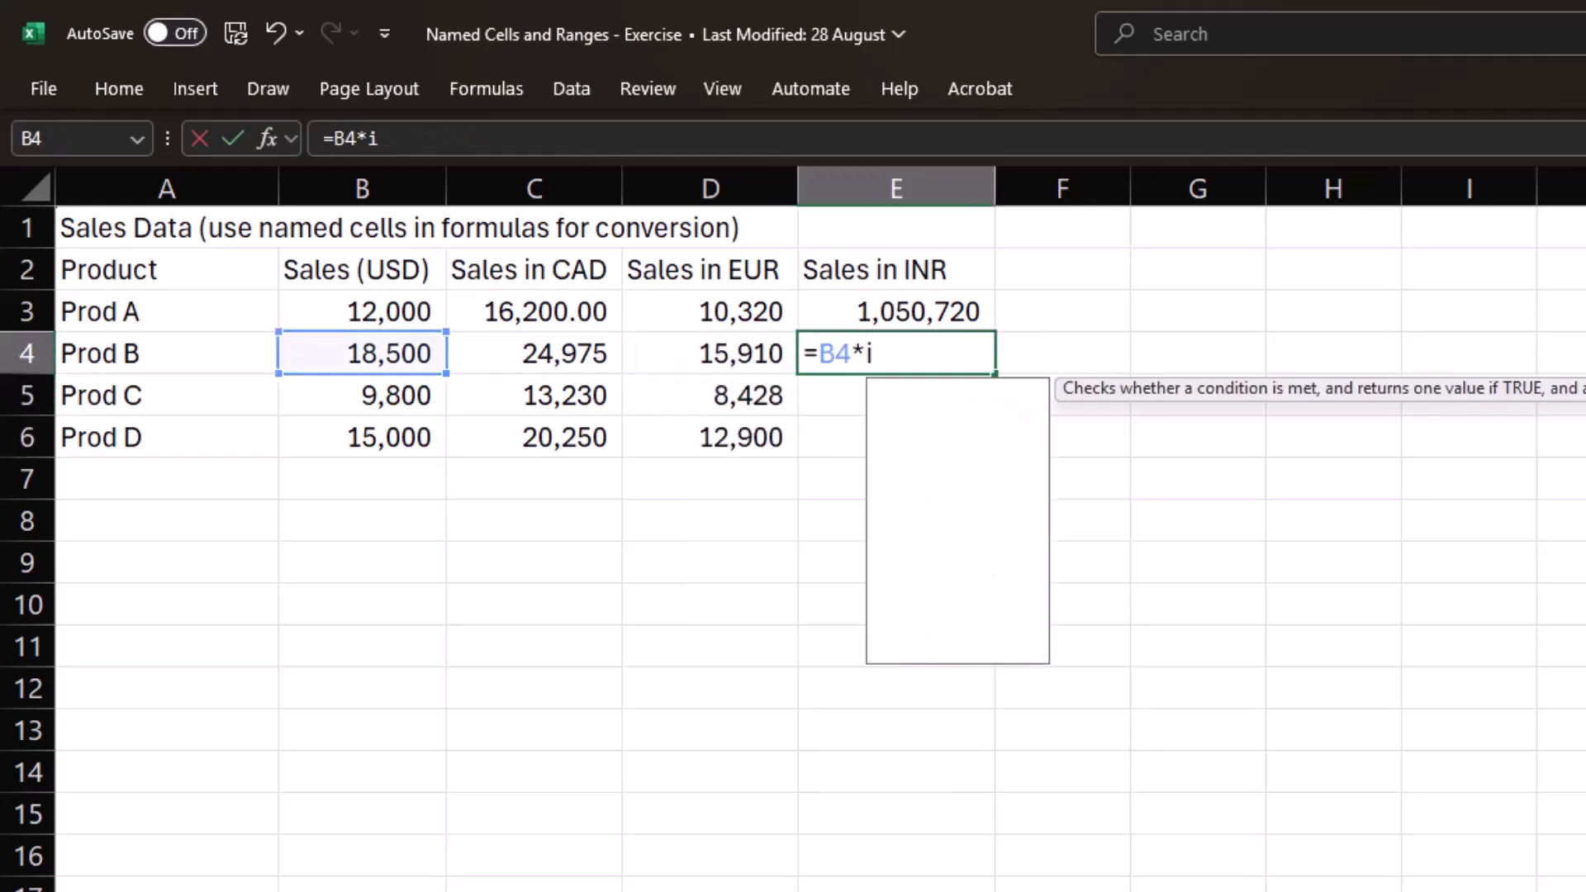
key("Tab")
key("Return")
key("Down")
key("shift+Up")
key("shift+Up")
key("ctrl+d")
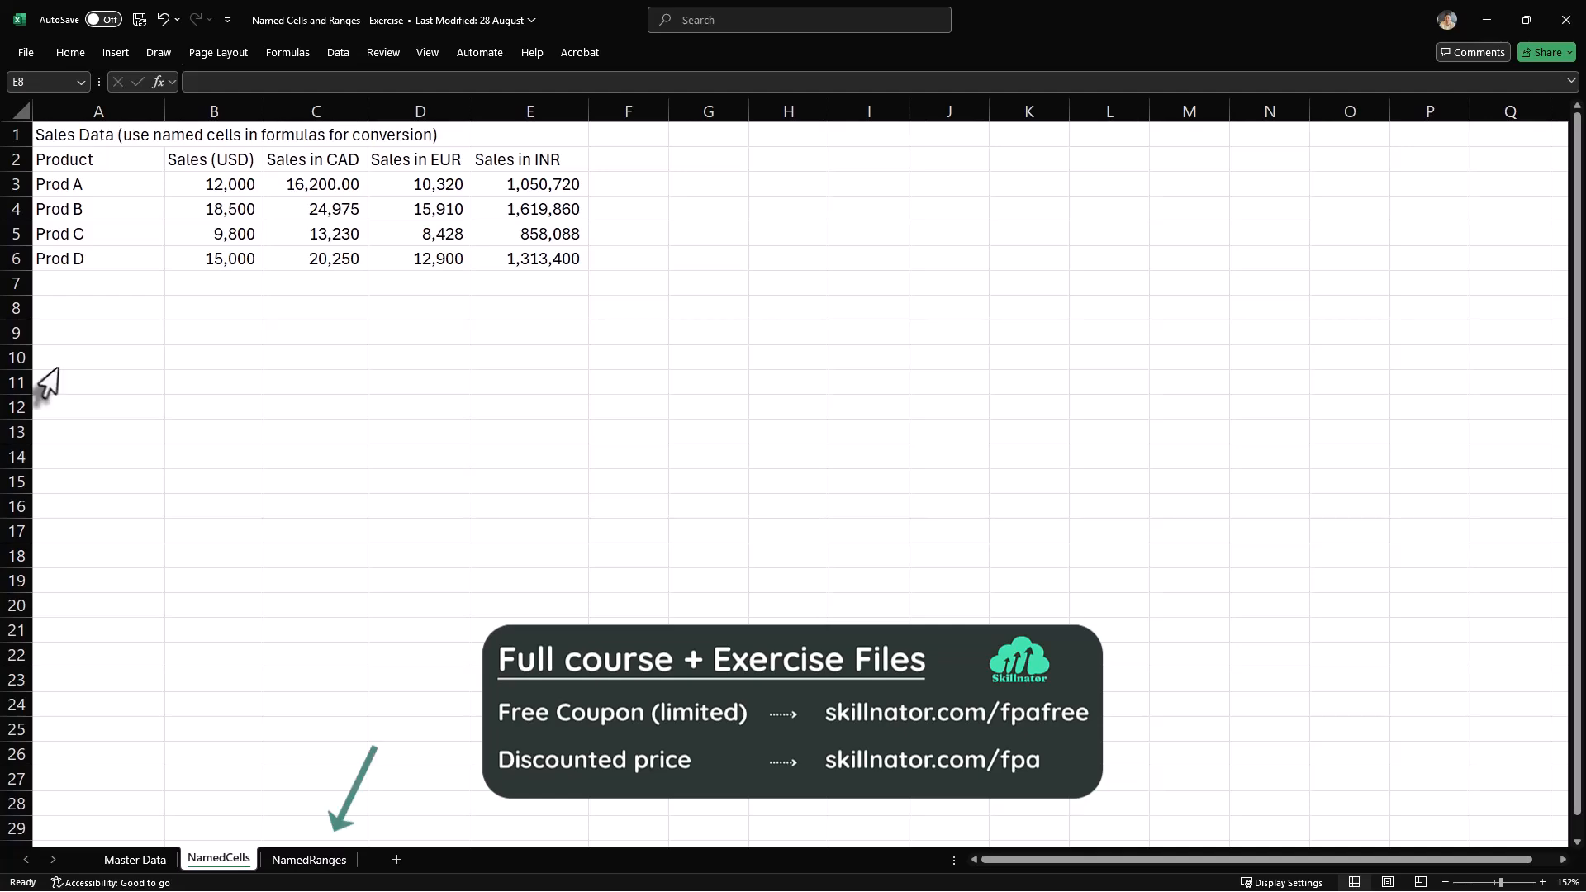
Examine the forecast table on the NamedRanges sheet and the monthly growth percentages from C10 down on Master Data
left_click(308, 860)
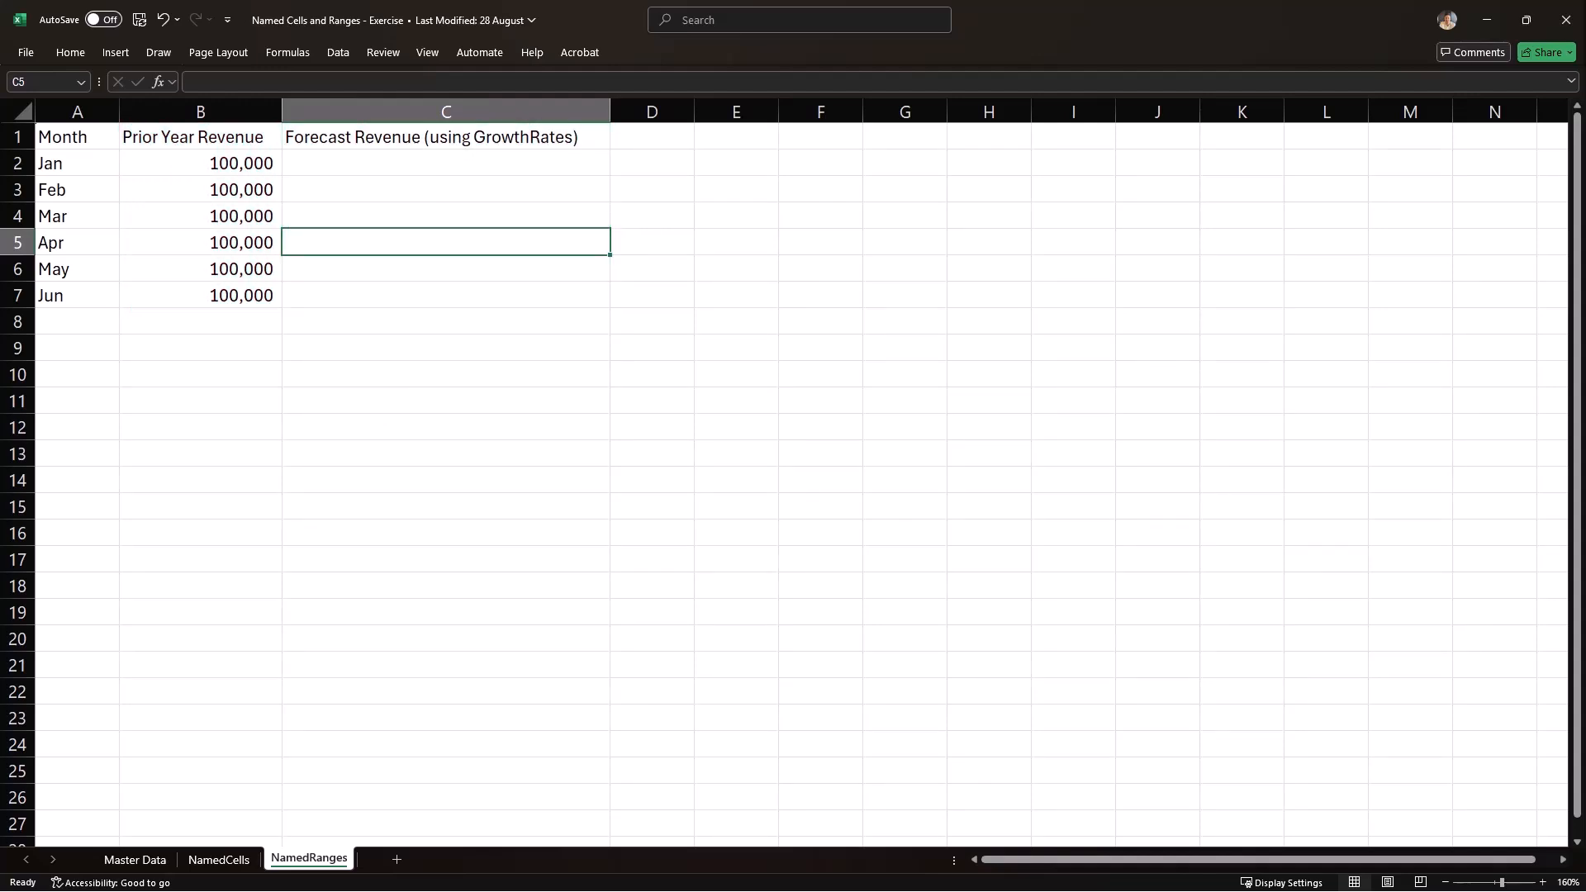
left_click(134, 859)
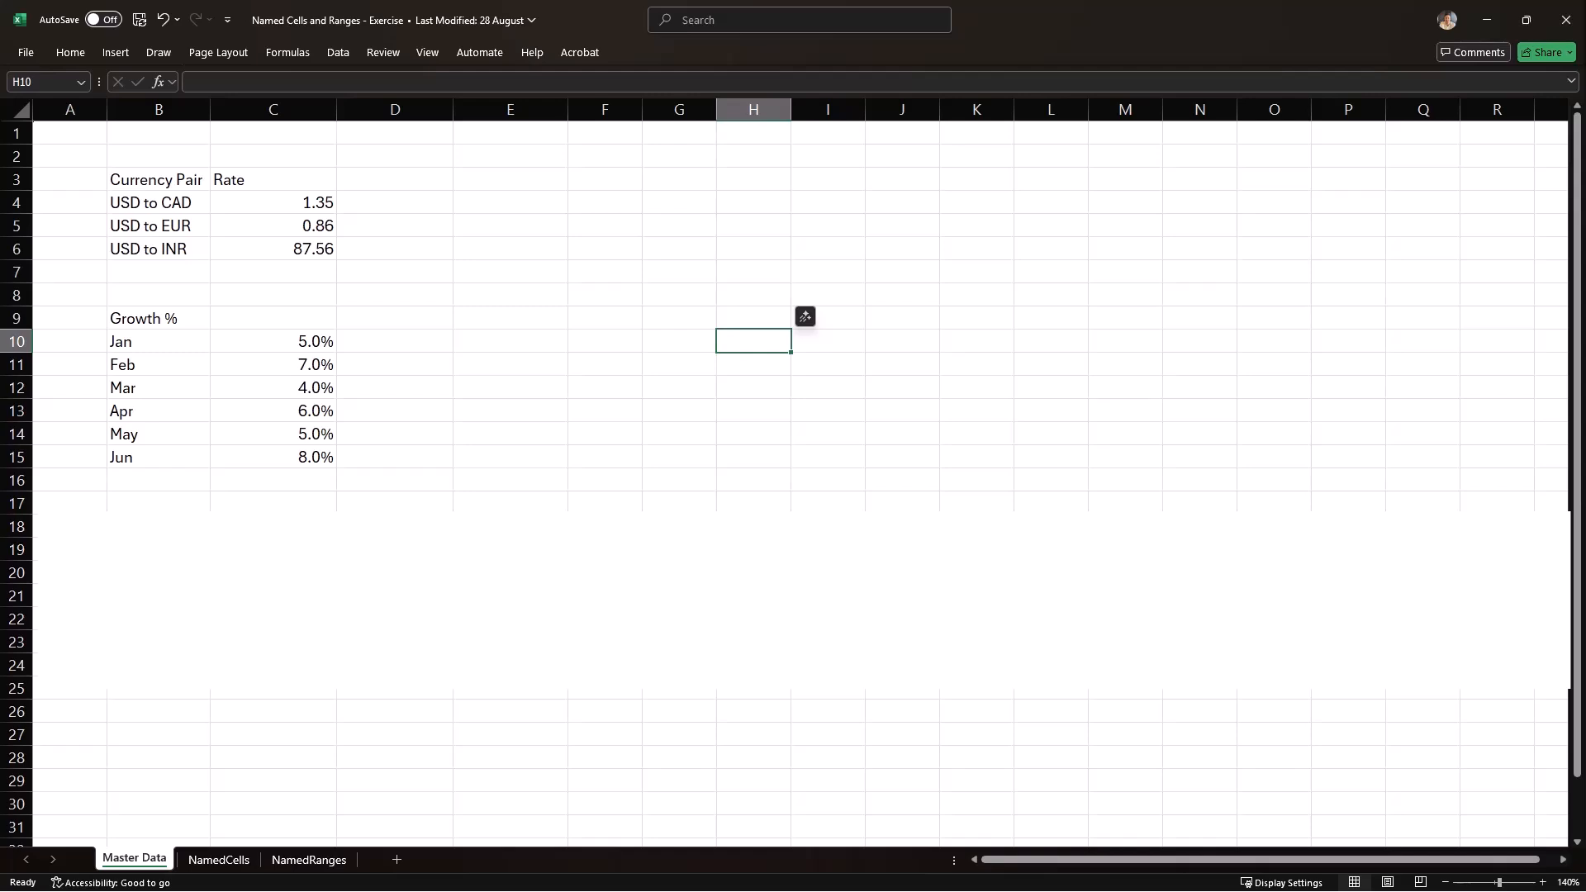
key("ctrl+Left")
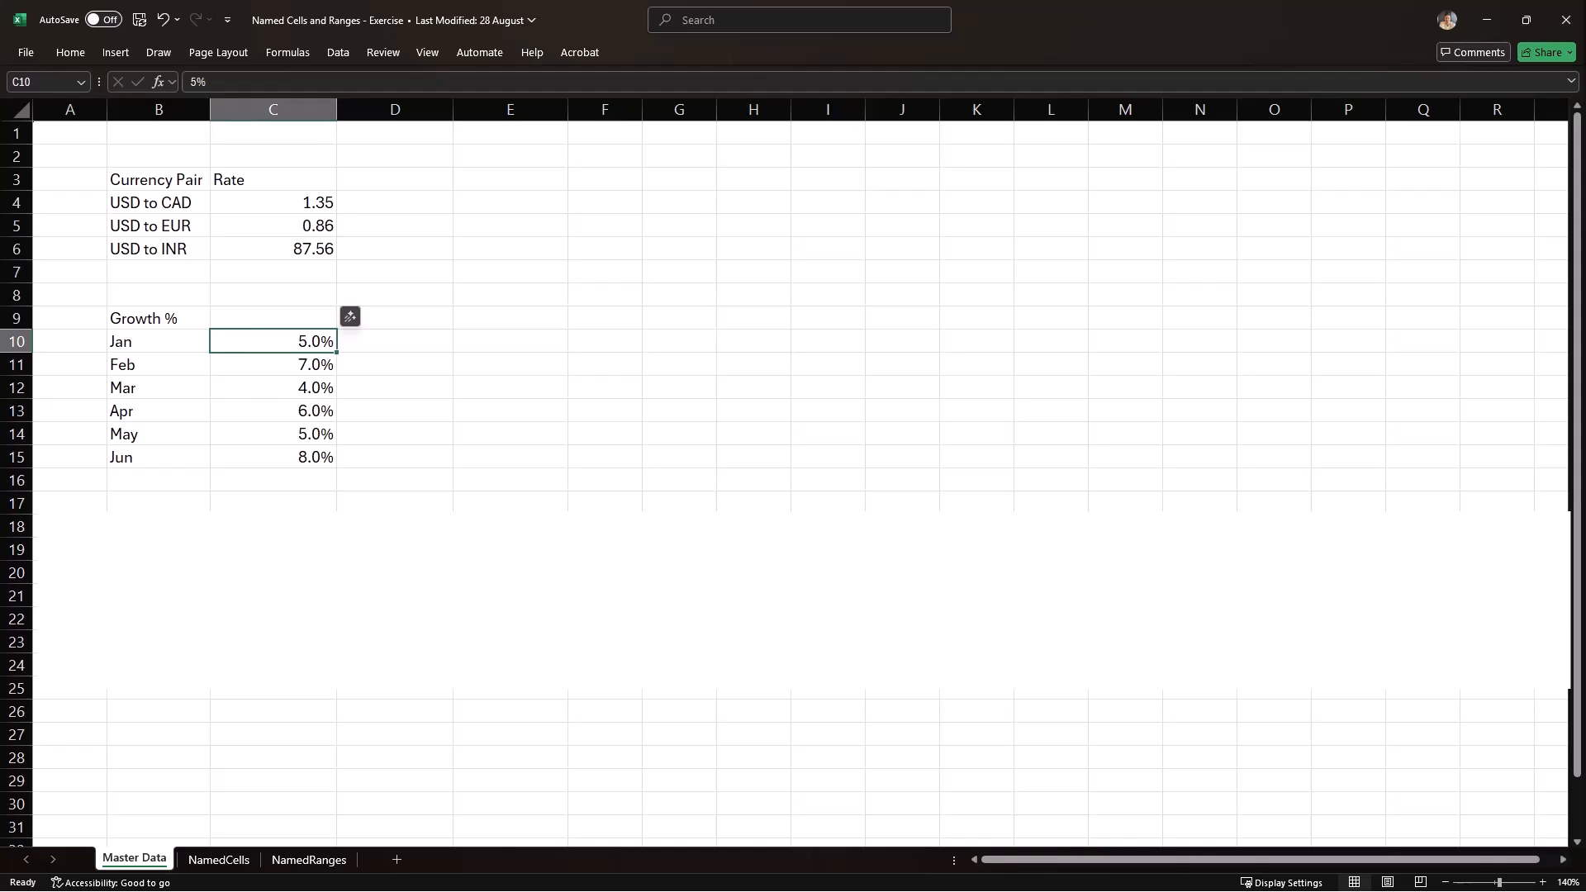
key("Down")
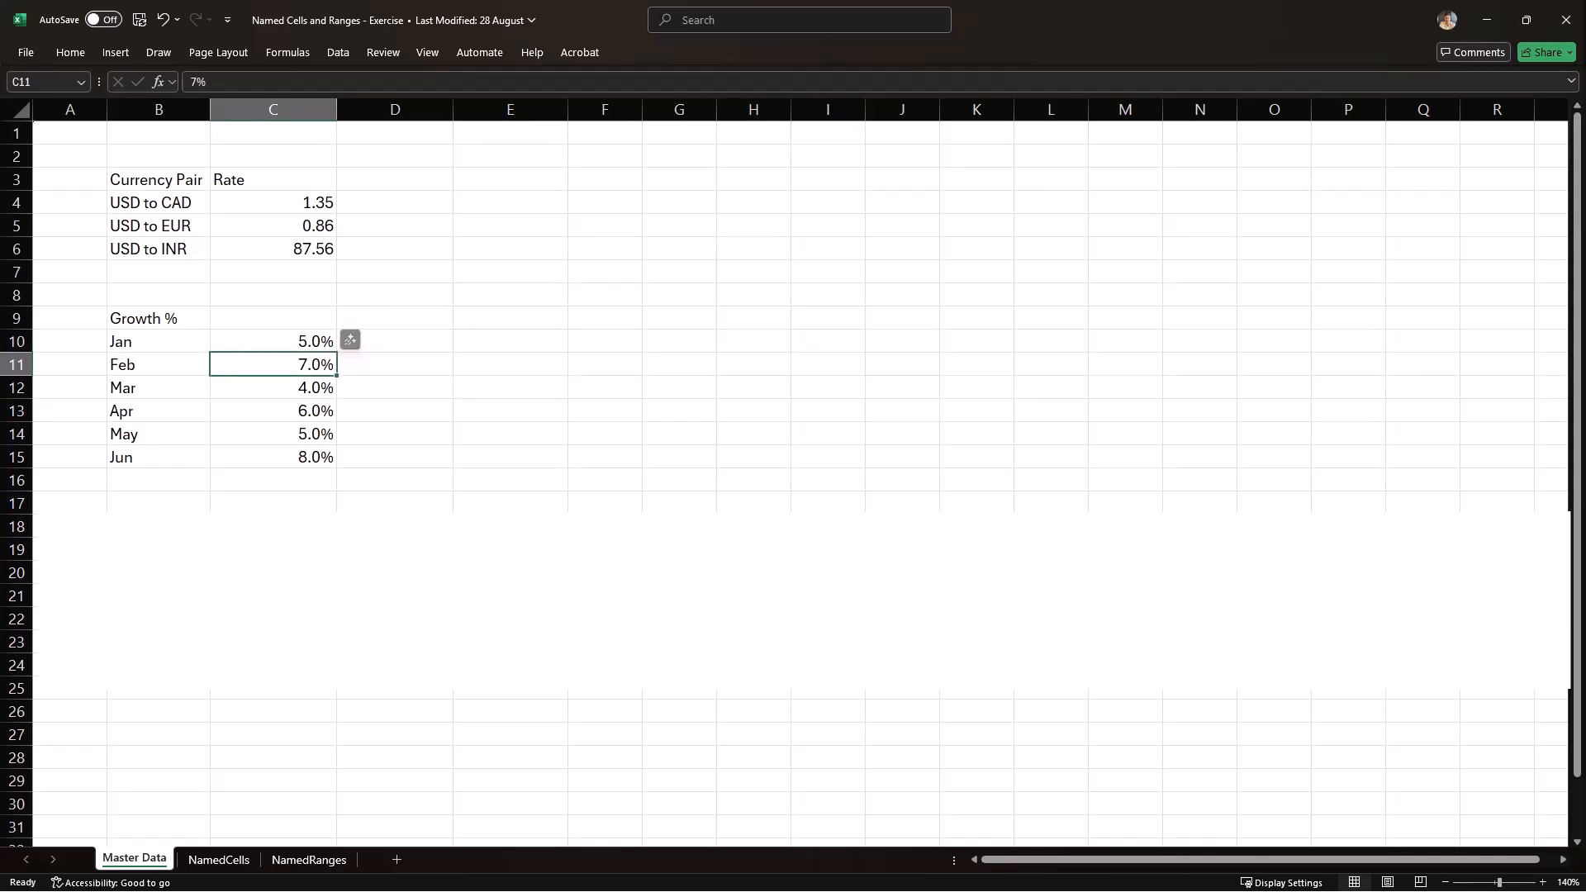
key("Down")
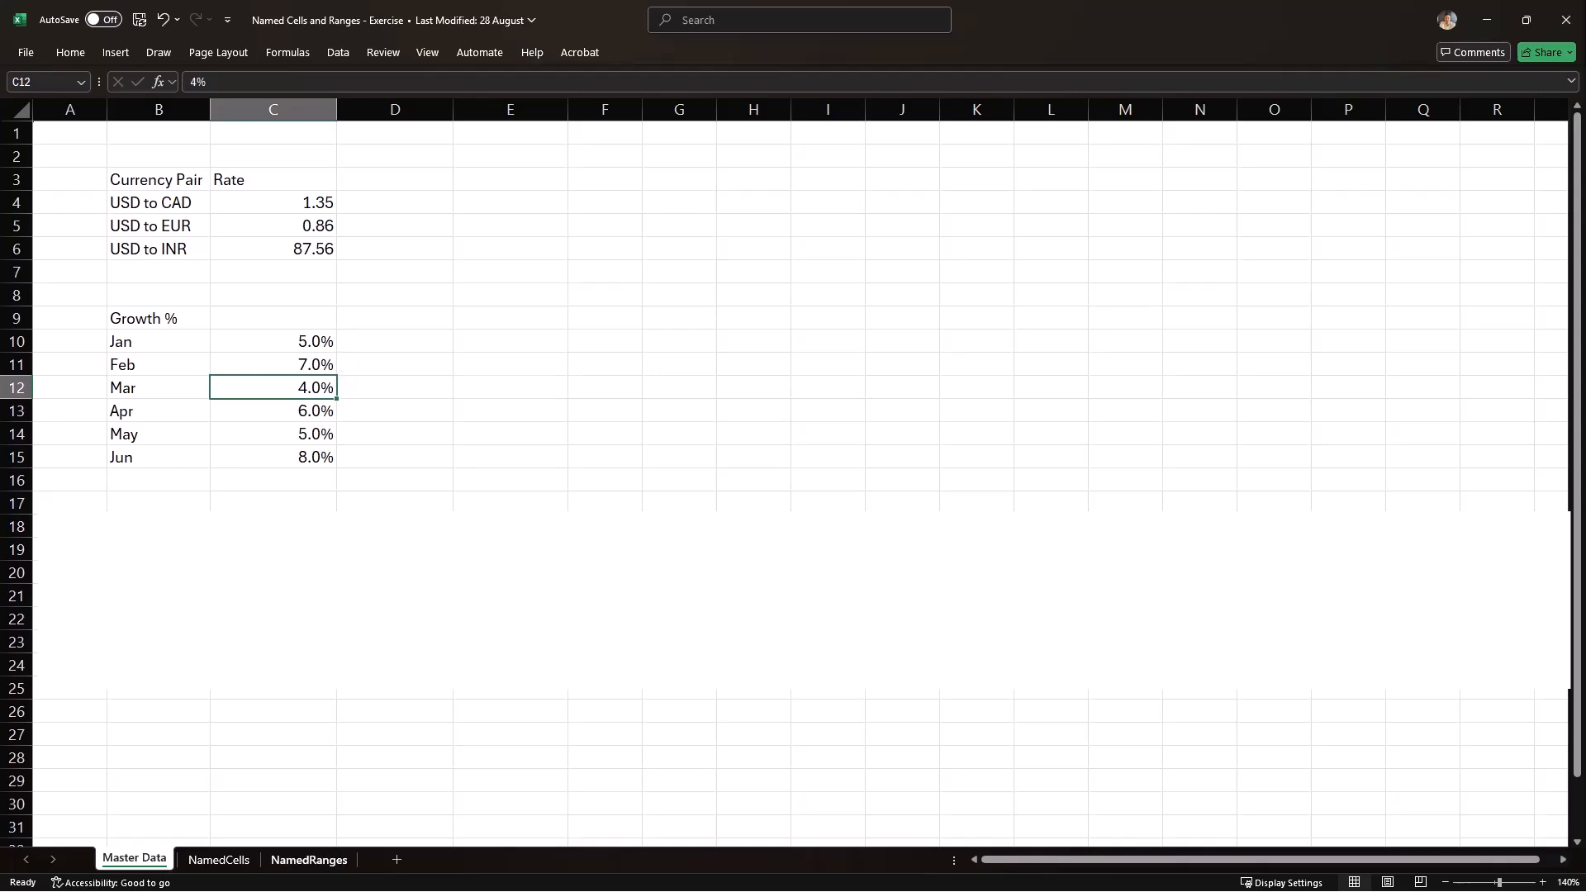
Name the monthly growth percentages C10:C15 on Master Data growthrates
left_click(309, 860)
left_click_drag(446, 164, 446, 296)
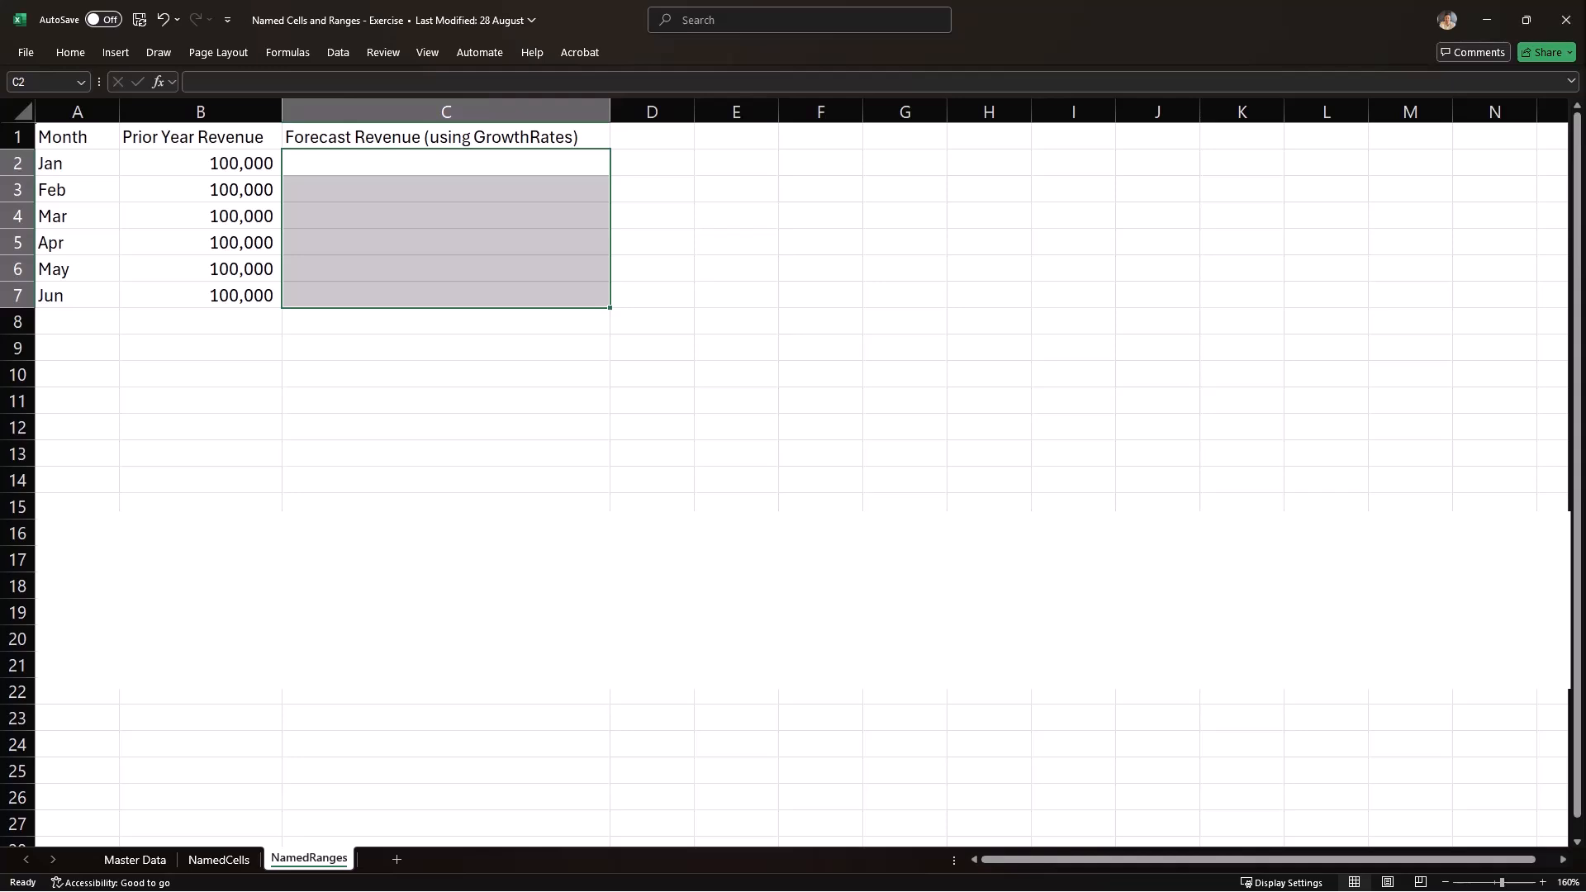
key("ctrl+Page_Up")
key("ctrl+Page_Up")
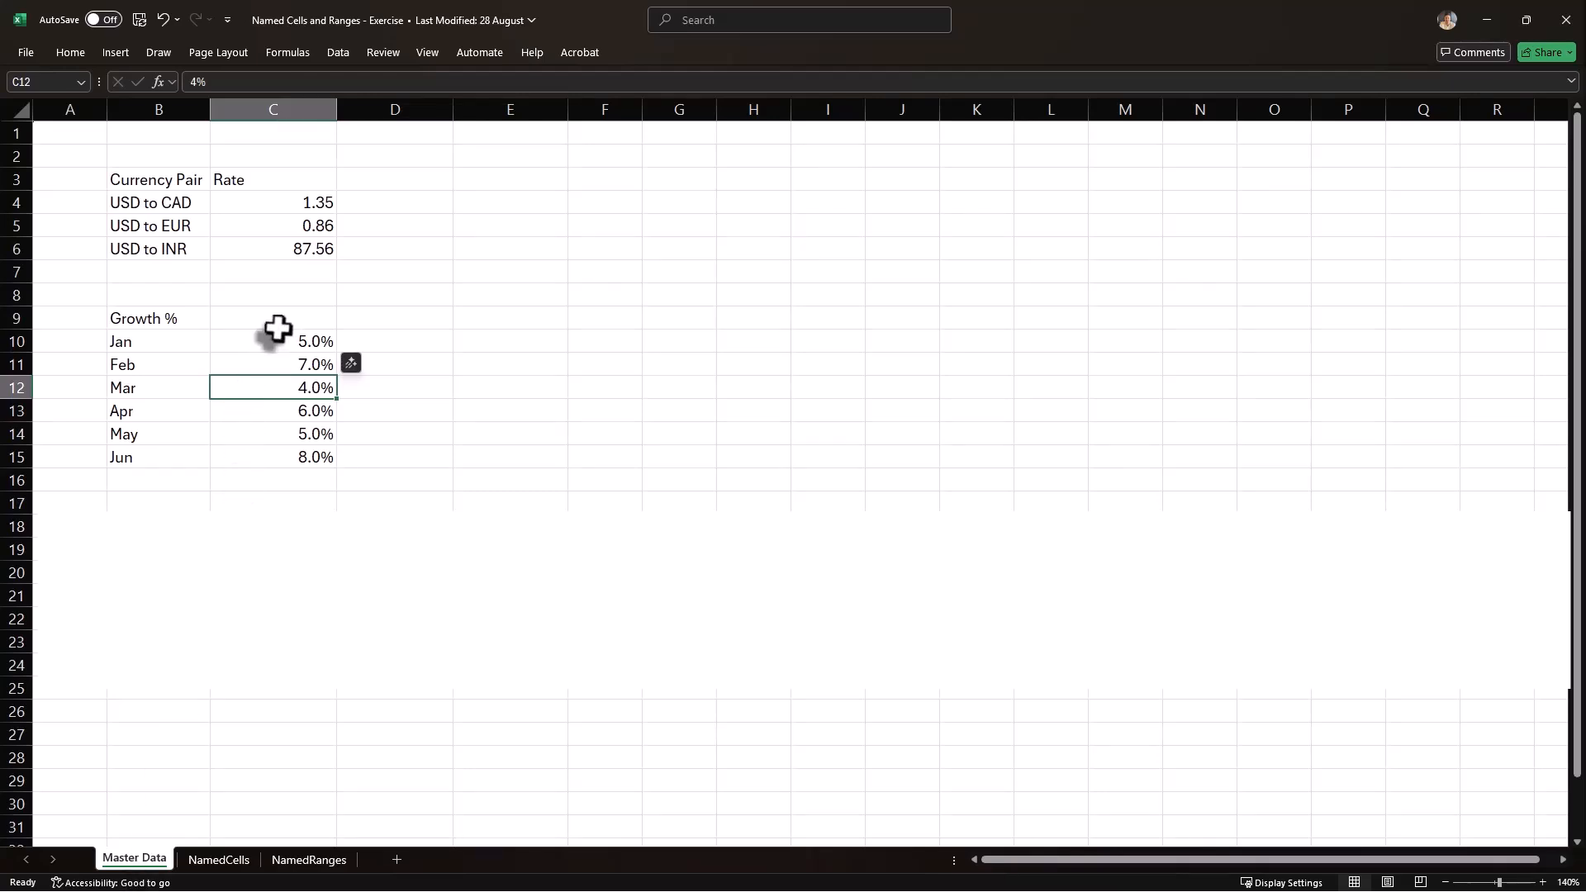
left_click_drag(269, 343, 285, 458)
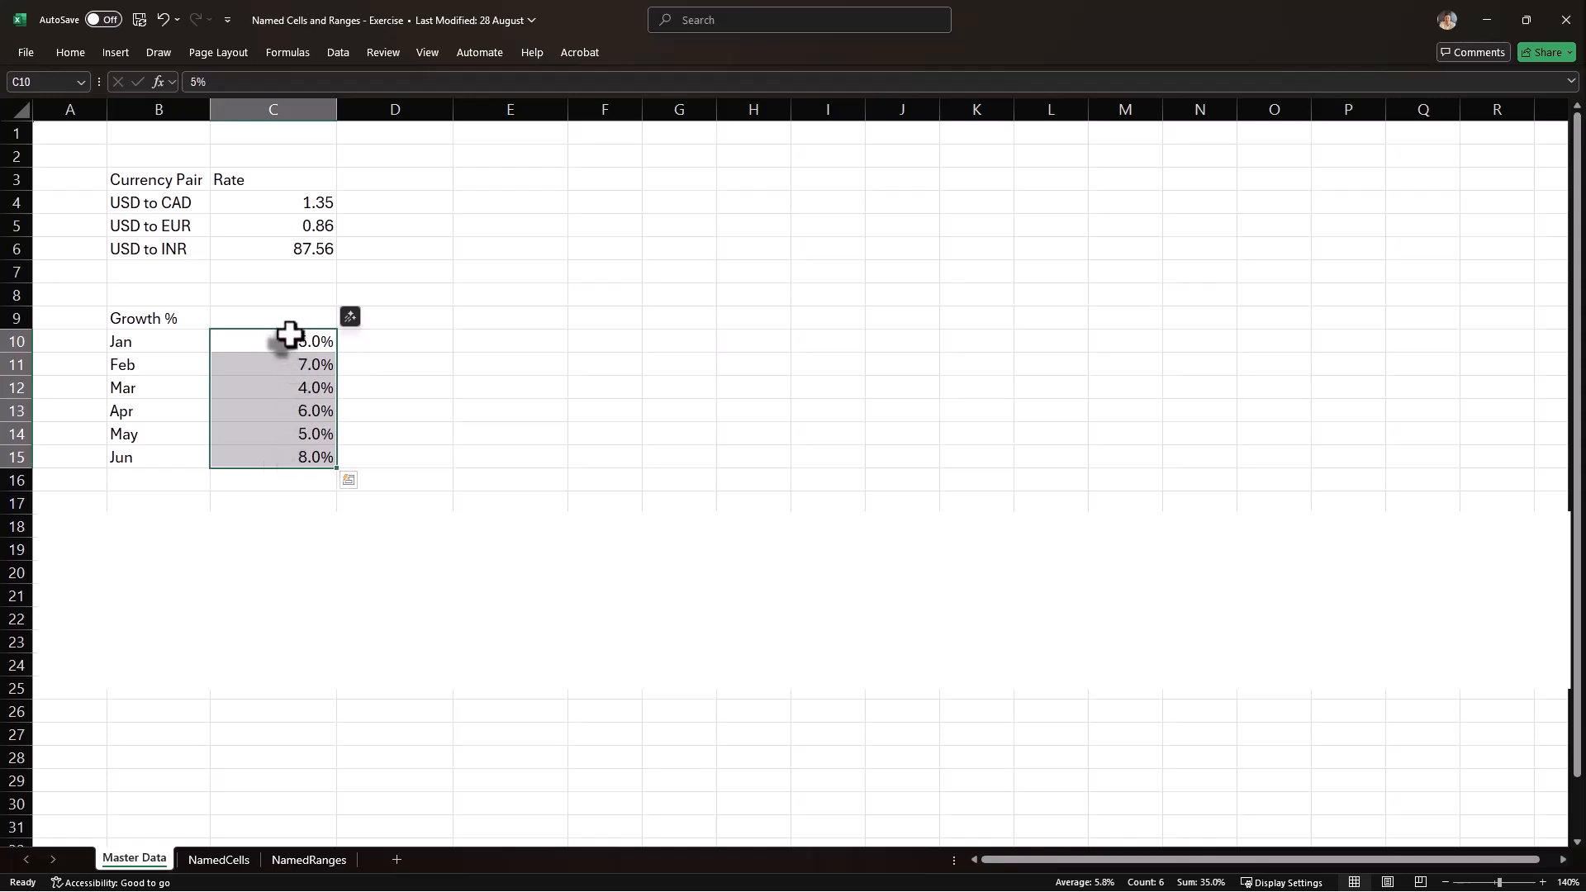
left_click_drag(287, 338, 296, 455)
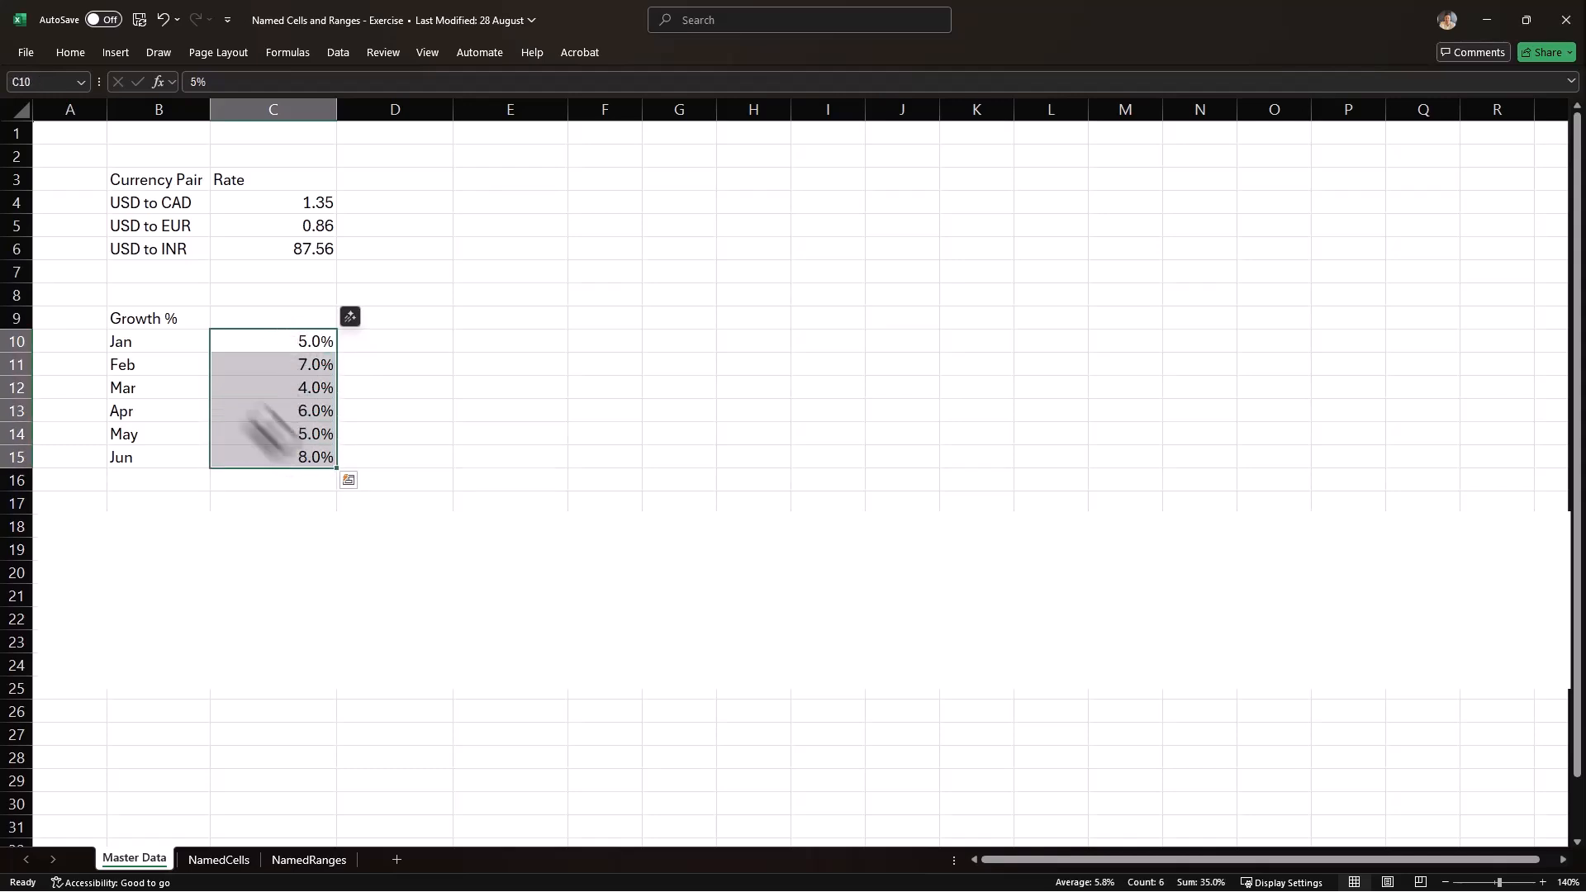
left_click(48, 81)
type("growth")
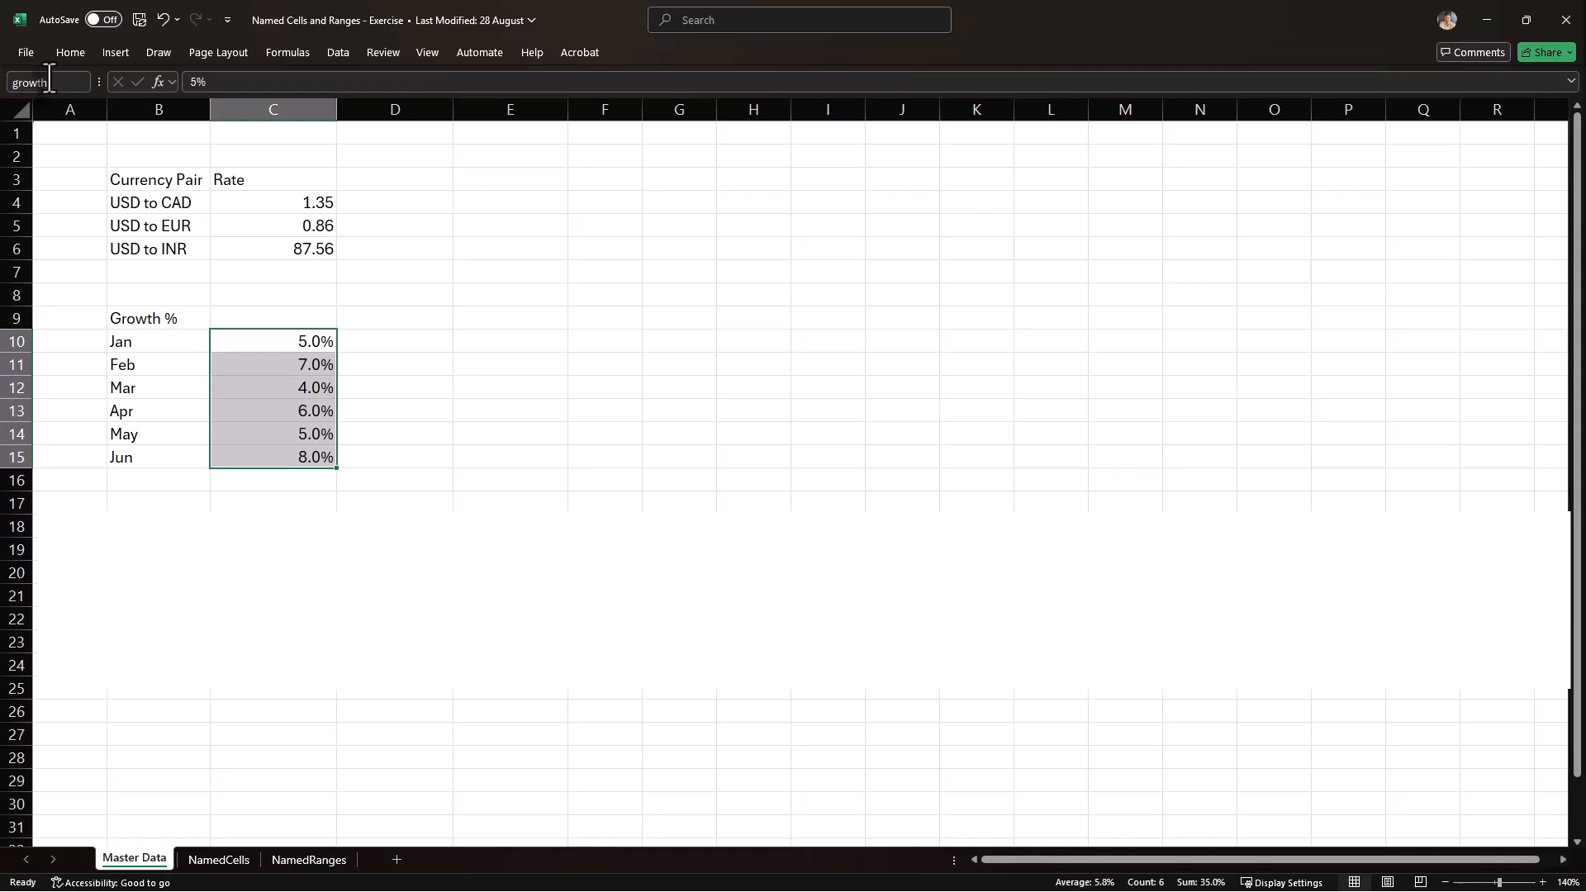
type("_rates")
key("Return")
Test the named range by entering =growthrates in I10 on Master Data, and clear I10:I15 again
left_click(859, 346)
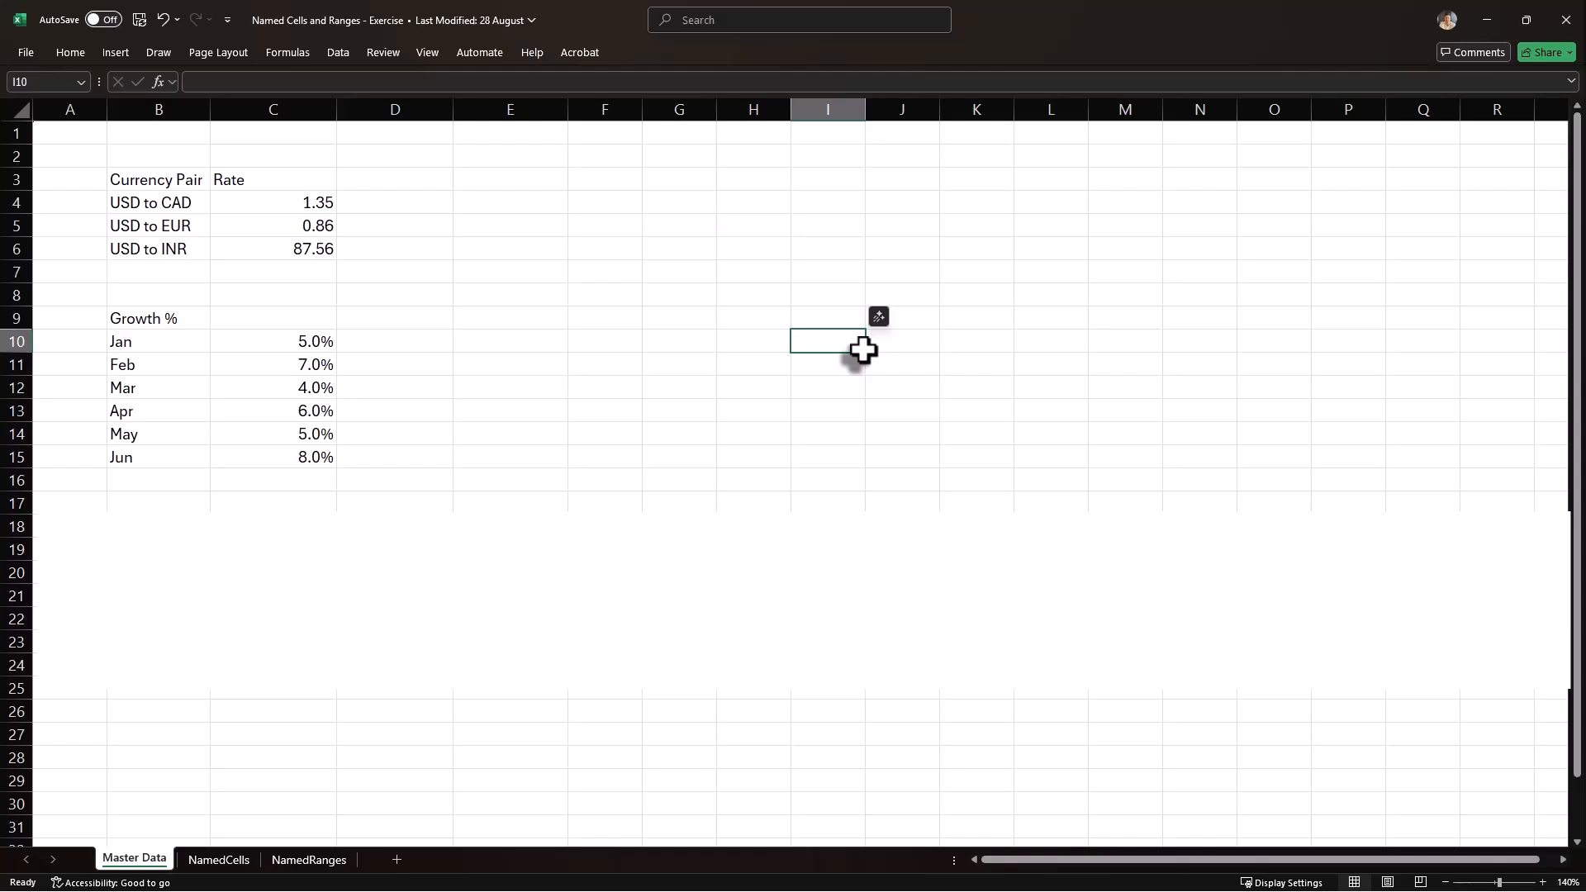
type("=")
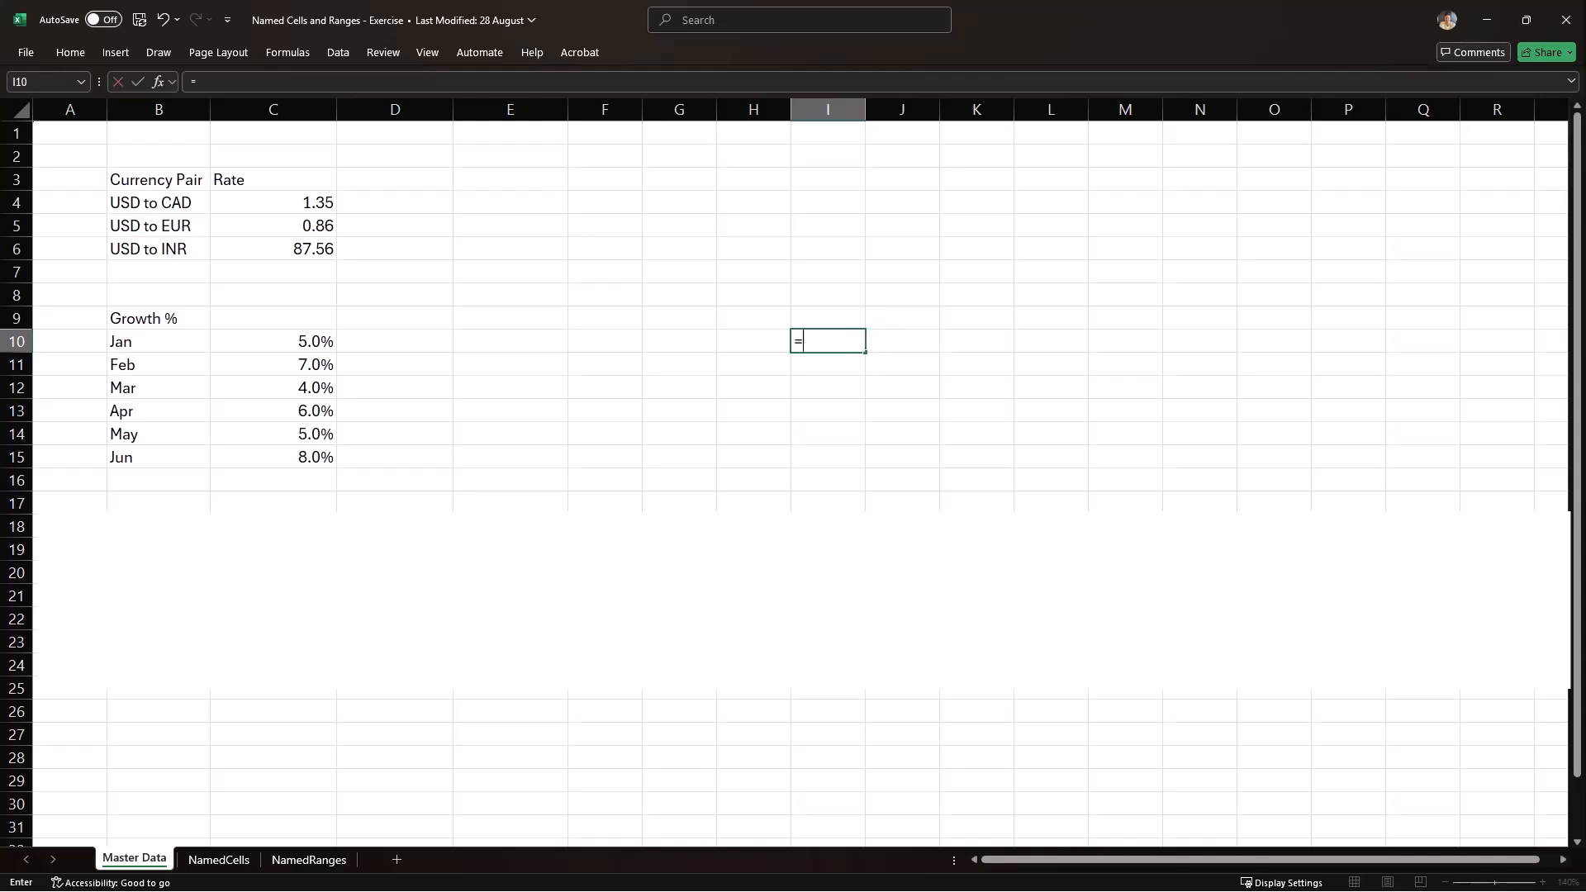
type("growth")
key("Down")
key("Tab")
key("Return")
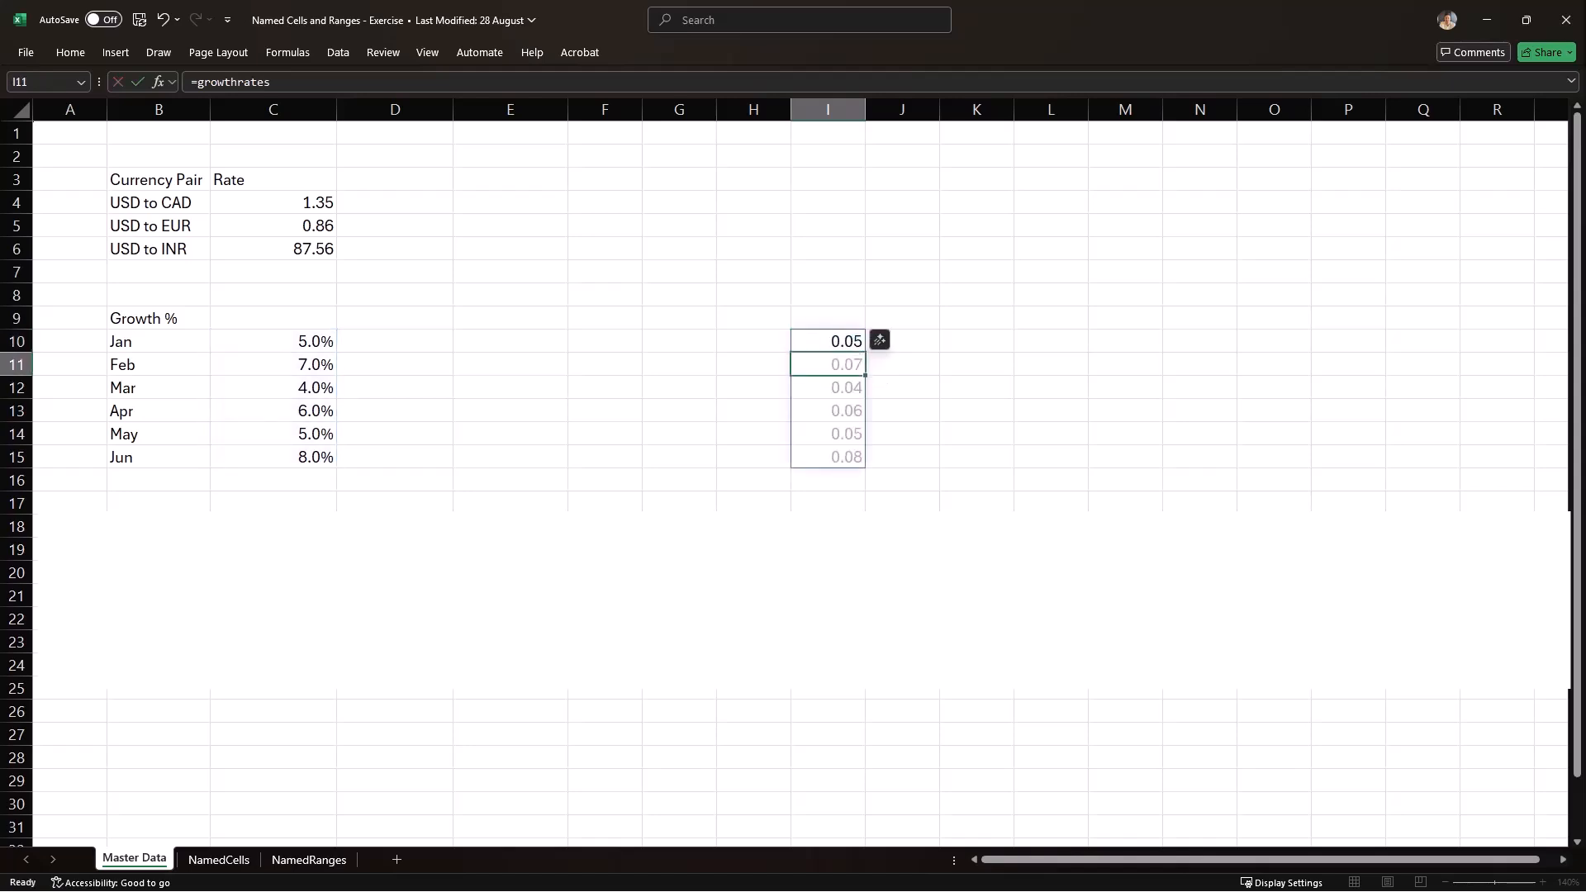
key("Up")
key("ctrl+shift+Down")
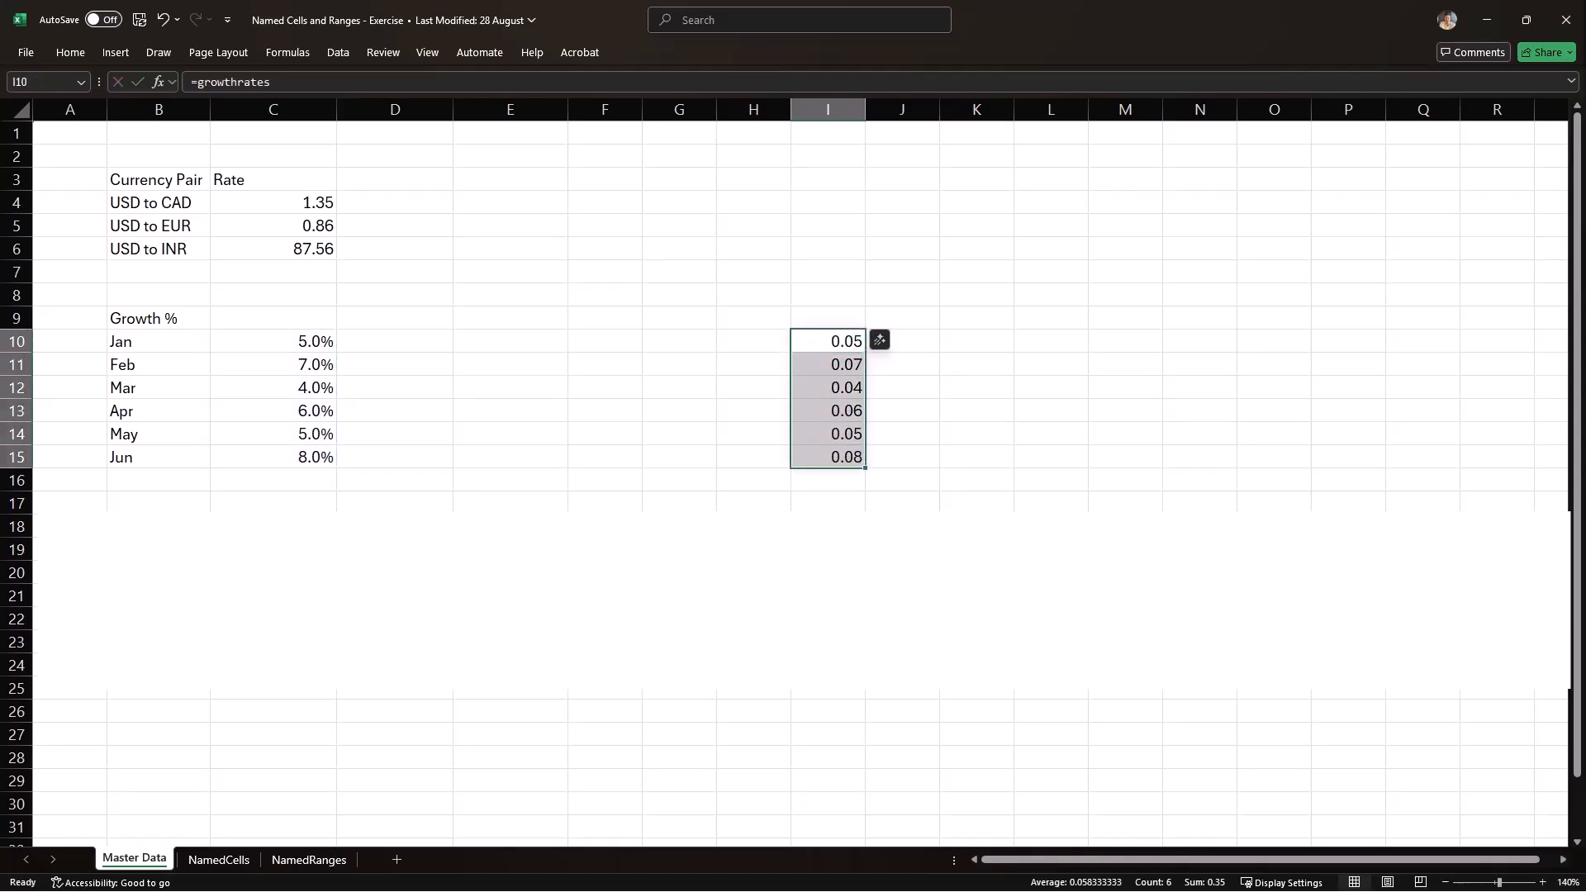
key("Delete")
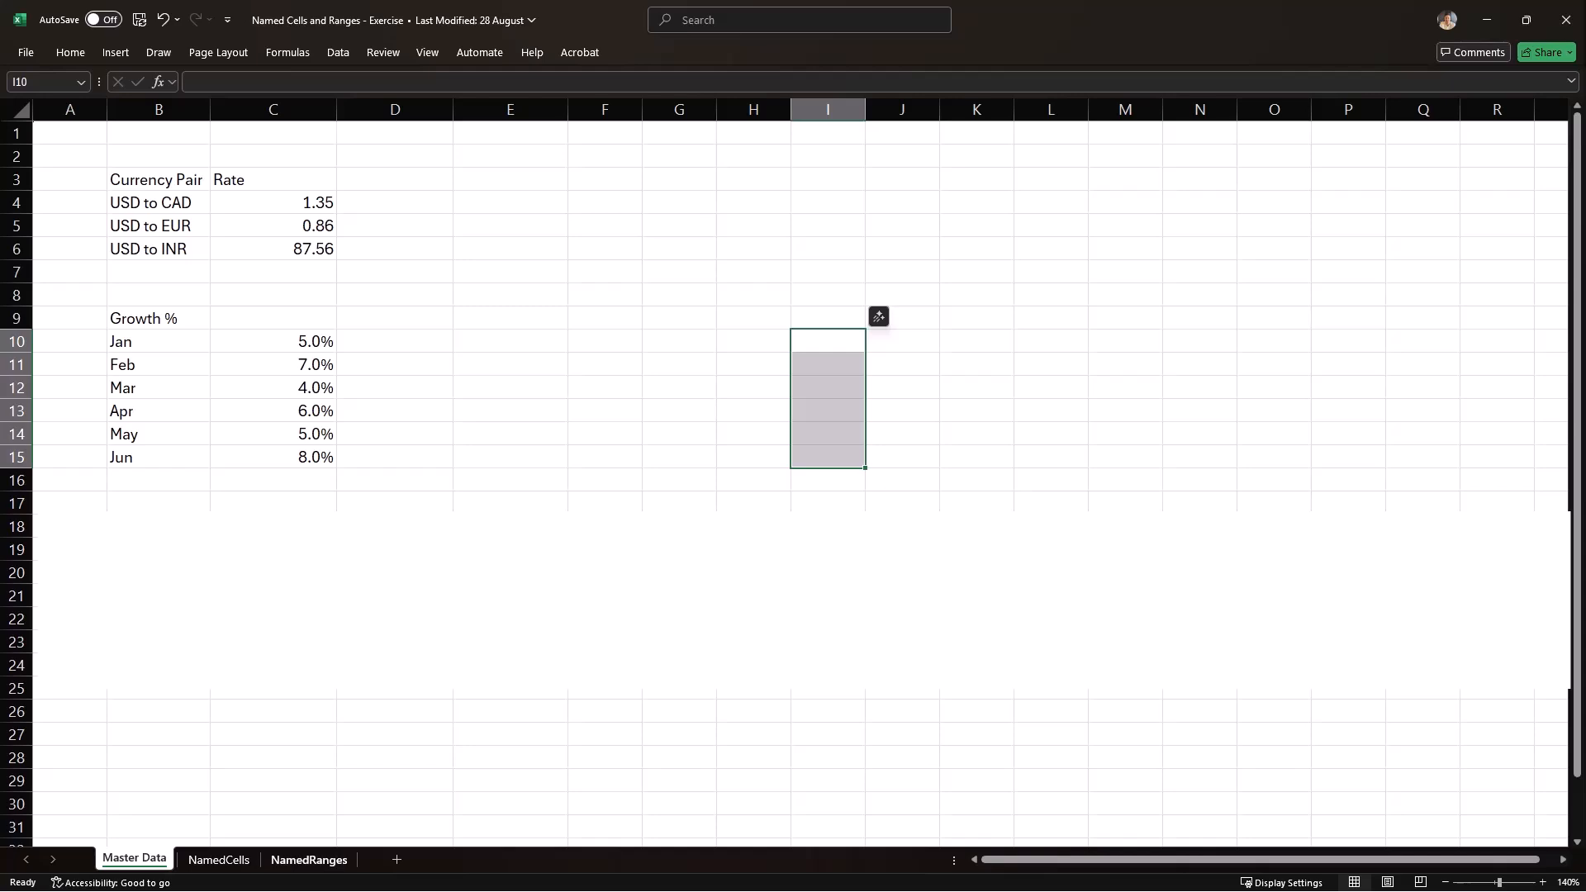
Enter =growthrates in E2 on the NamedRanges sheet to list the monthly growth percentages beside the forecast table
left_click(309, 860)
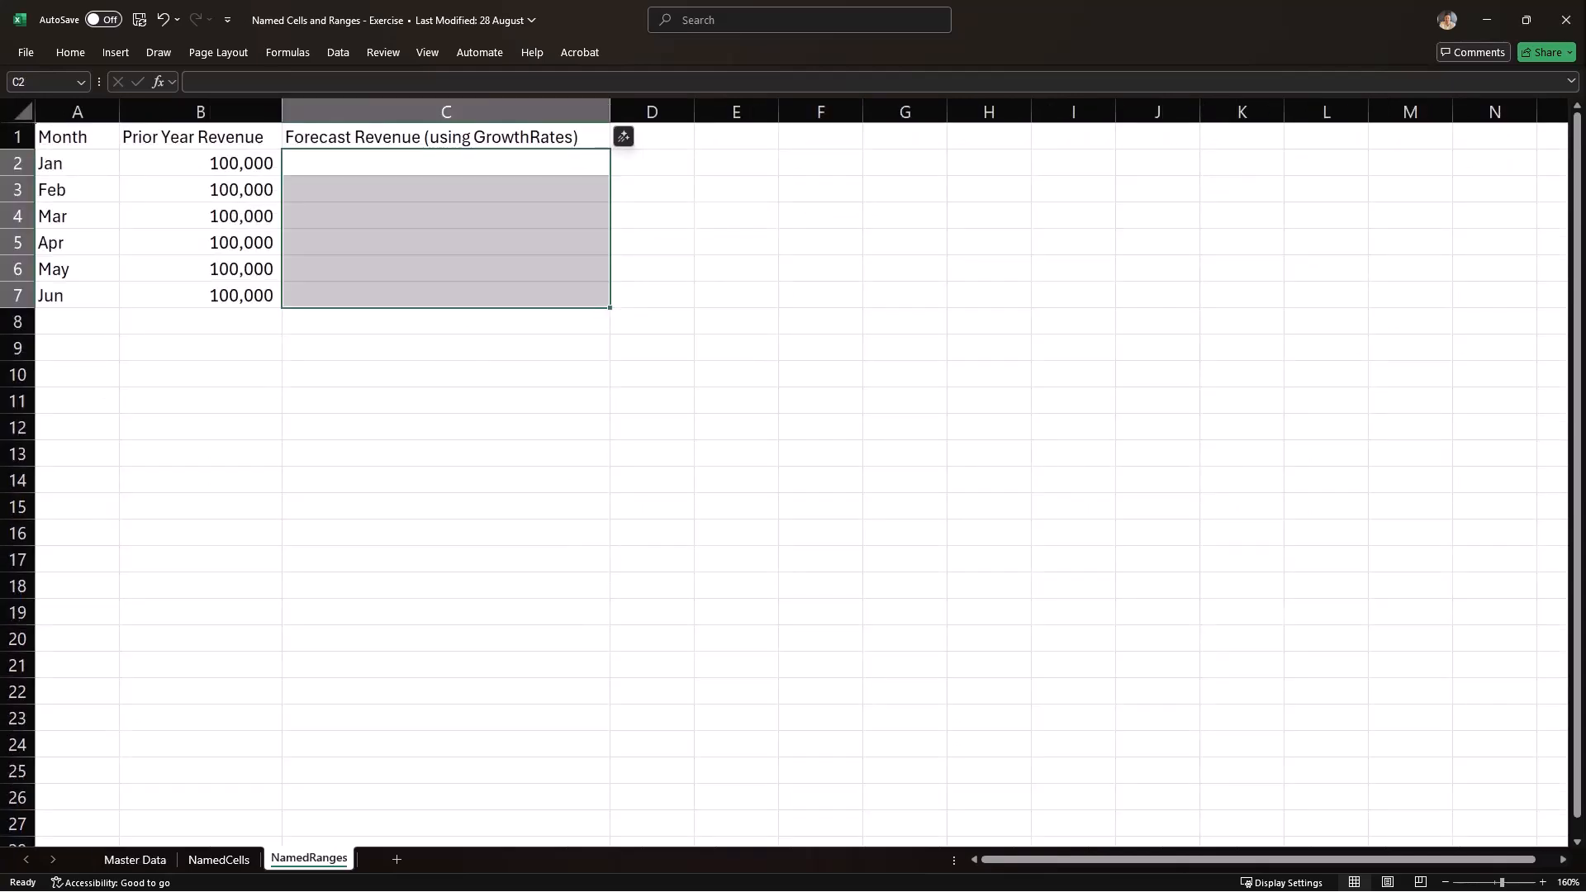
left_click(736, 163)
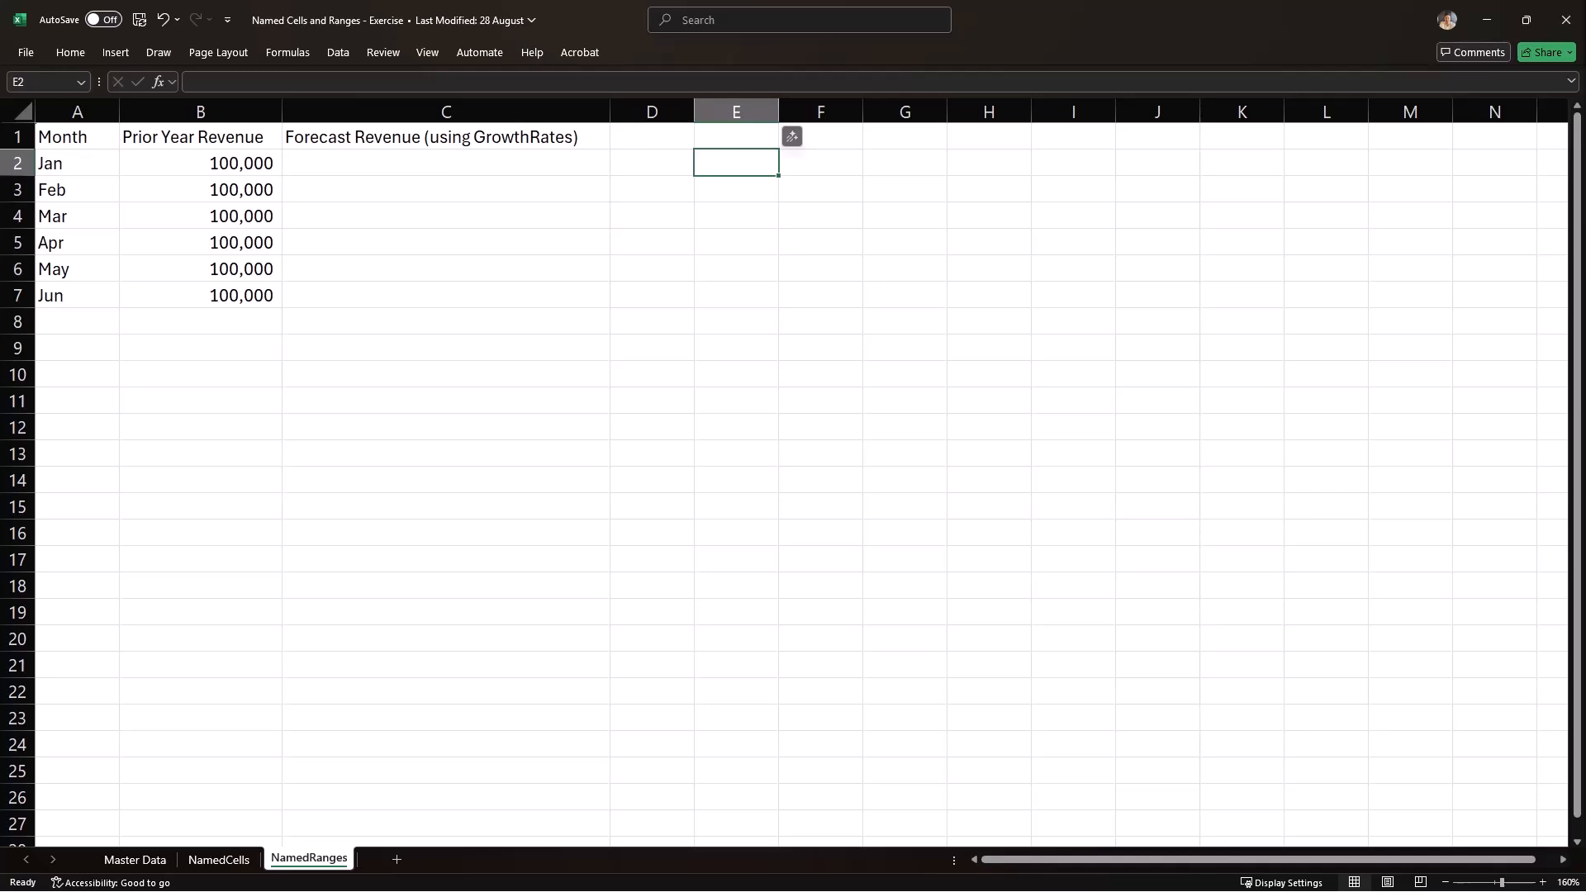
type("=g")
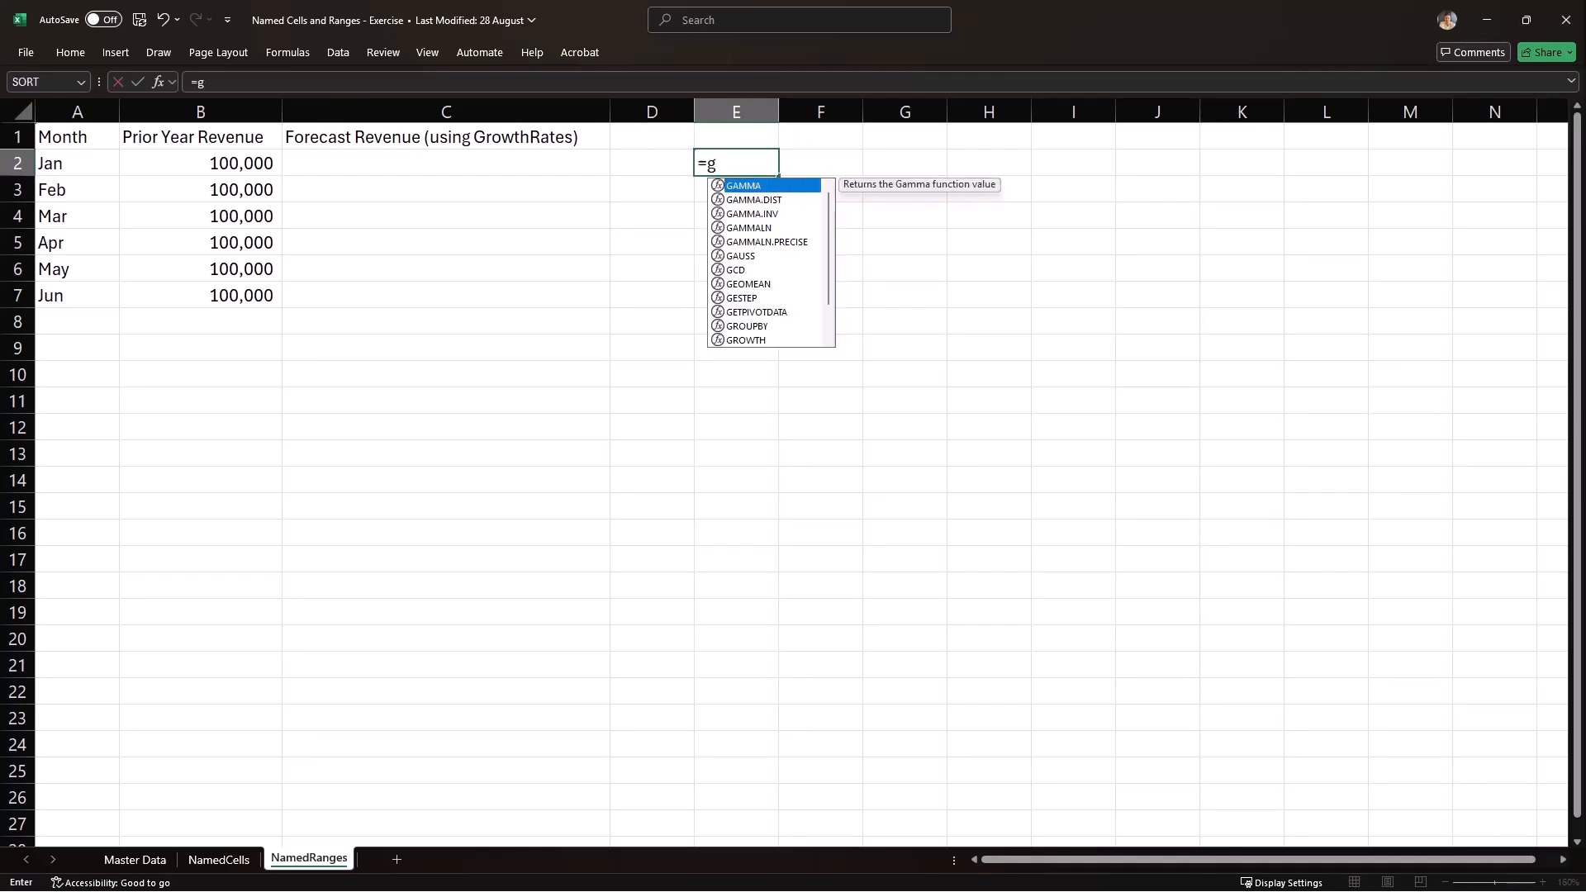
type("rowth")
key("Tab")
key("Return")
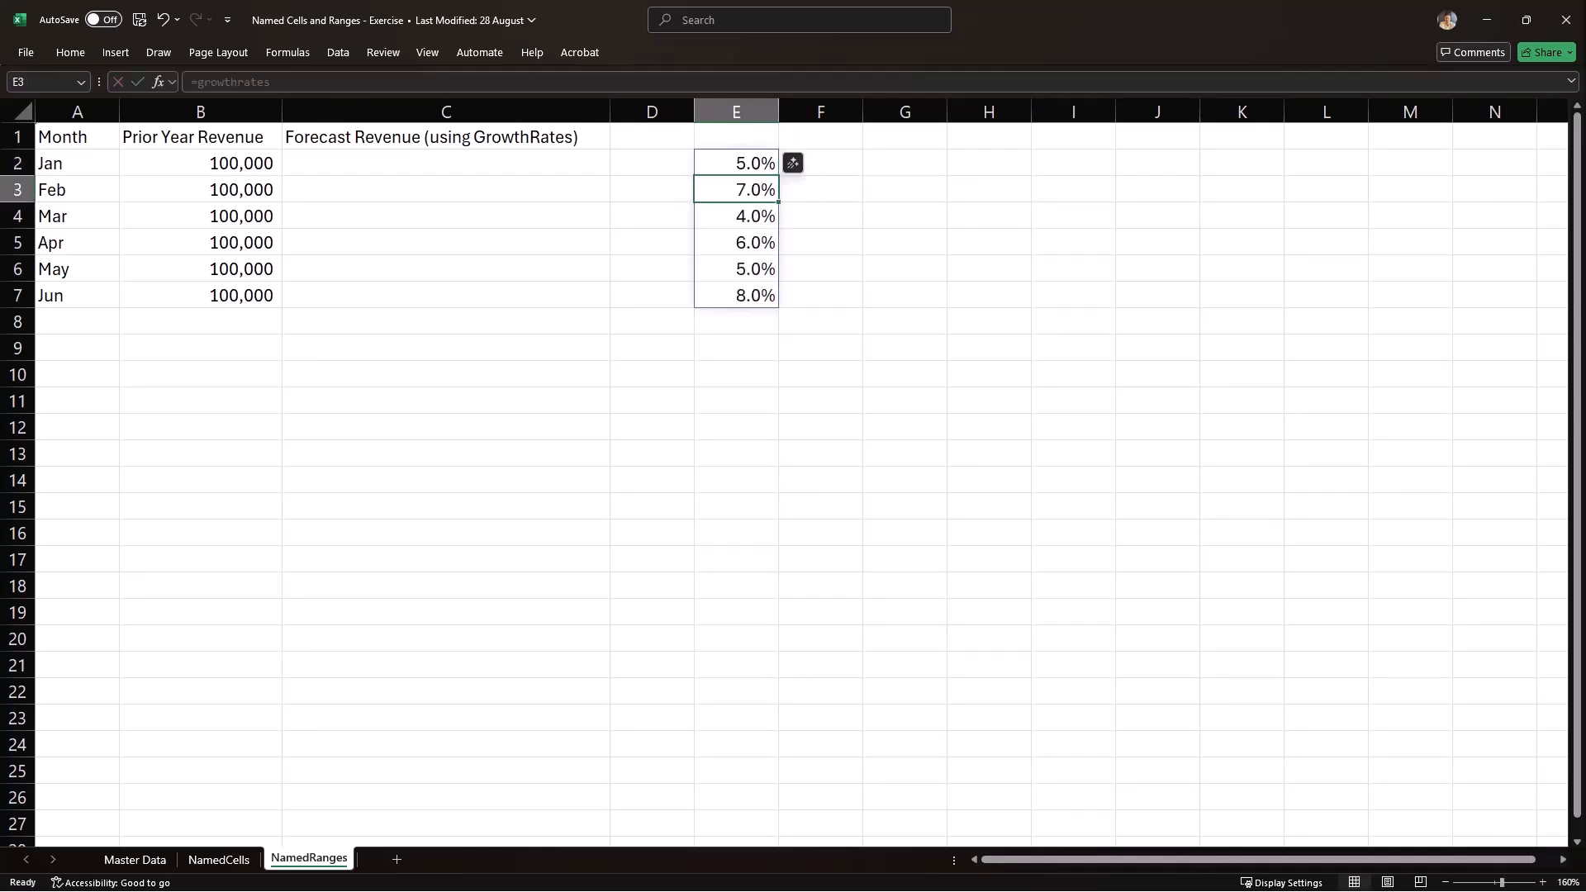
key("Up")
key("Left")
key("Left")
key("Left")
key("Right")
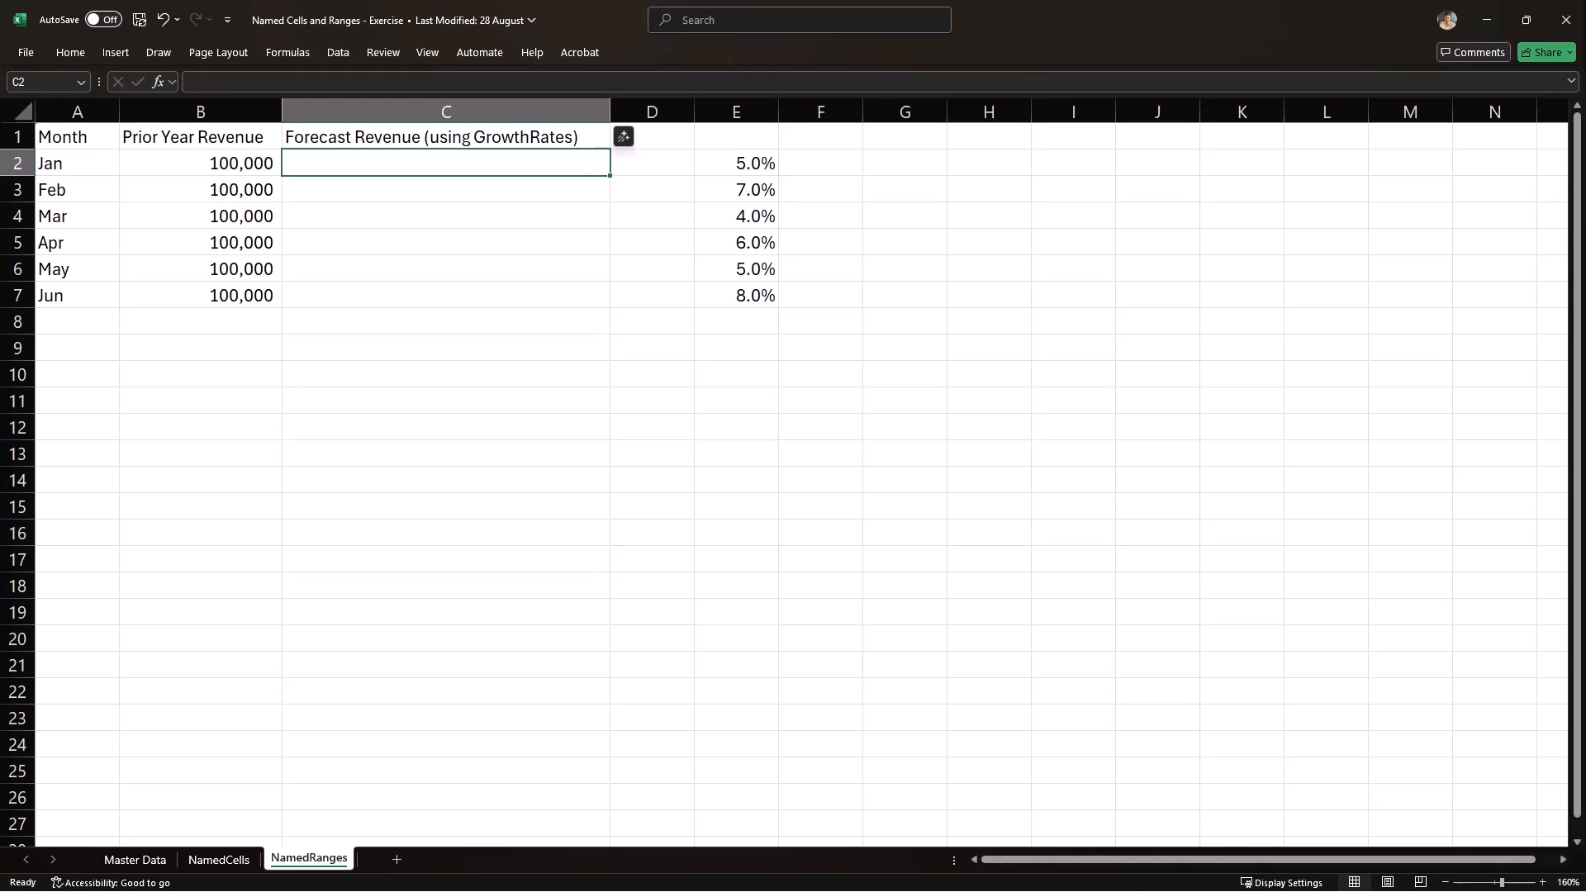
type("=")
key("Left")
type("*")
key("Right")
key("Right")
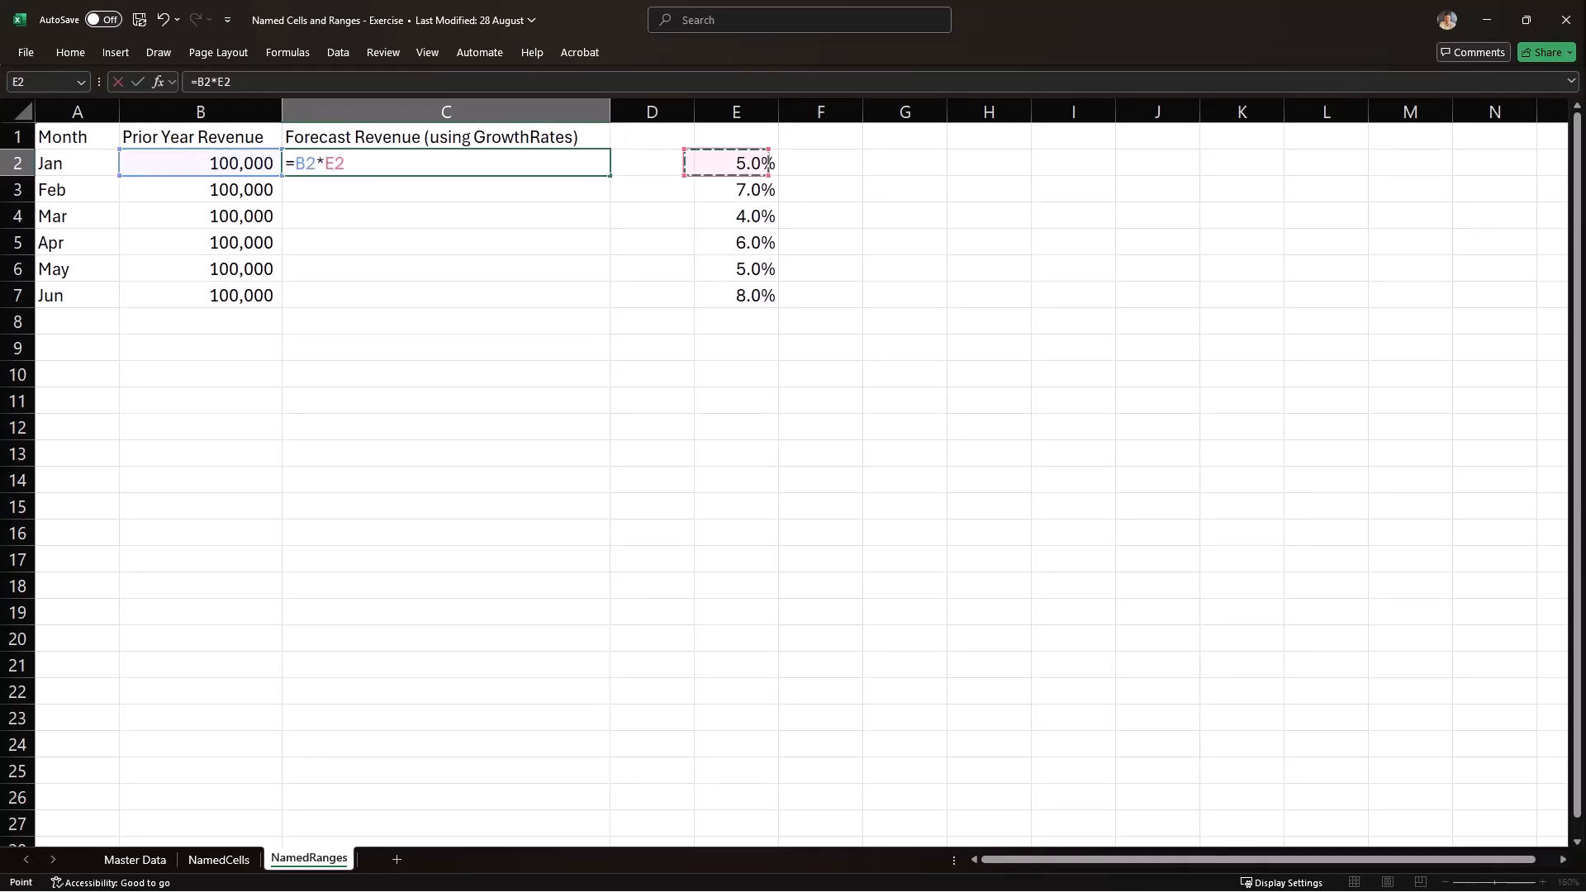
key("Escape")
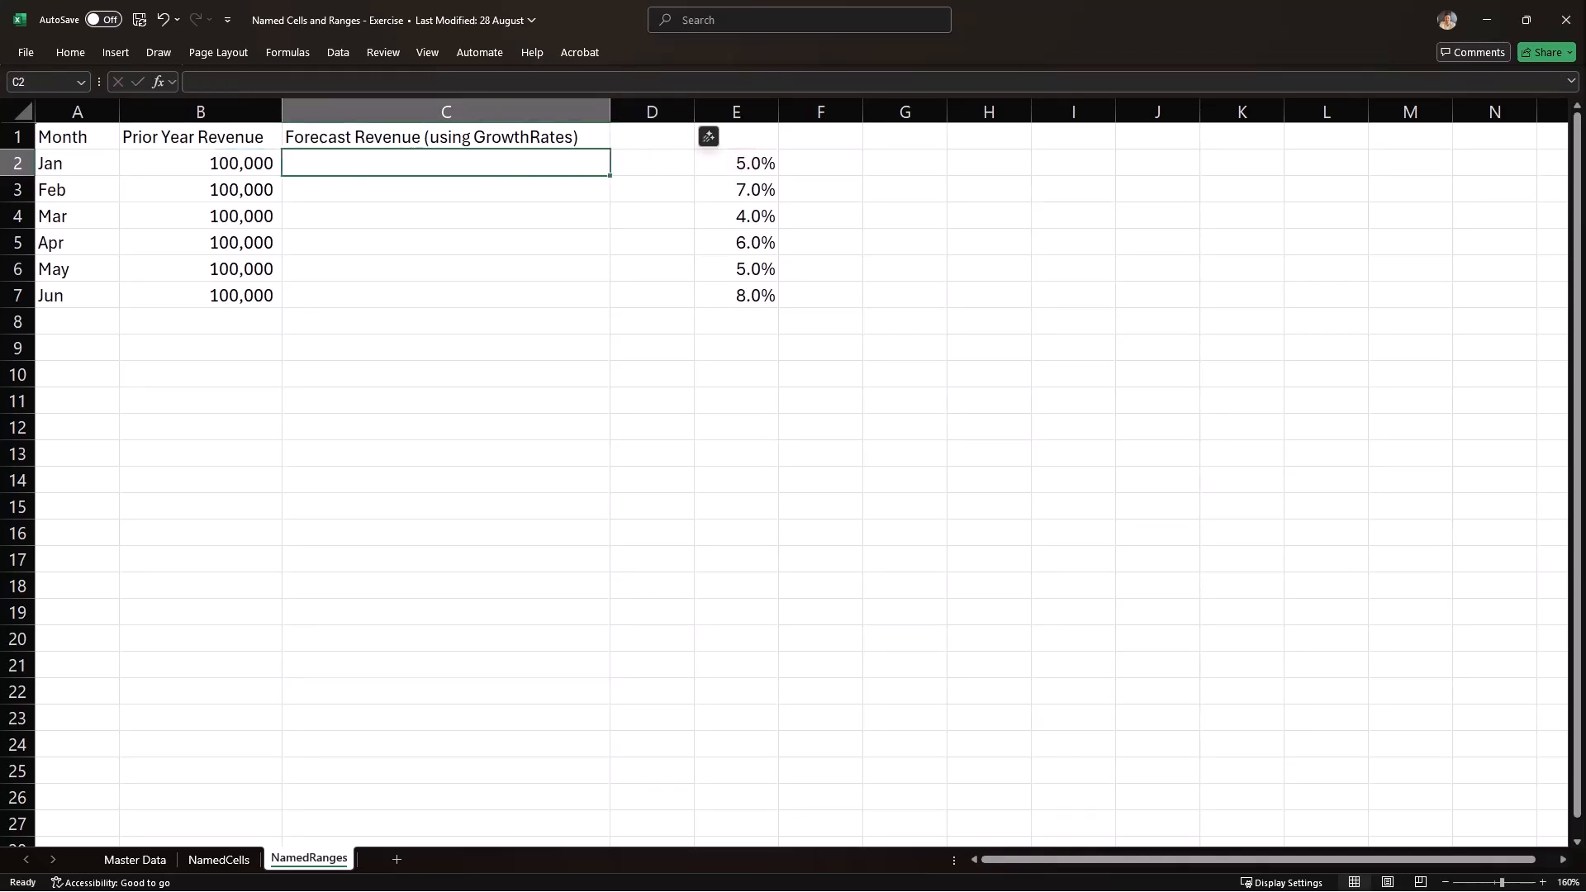
Enter =B2:B7*growthrates in C2 of the Forecast Revenue column
type("=")
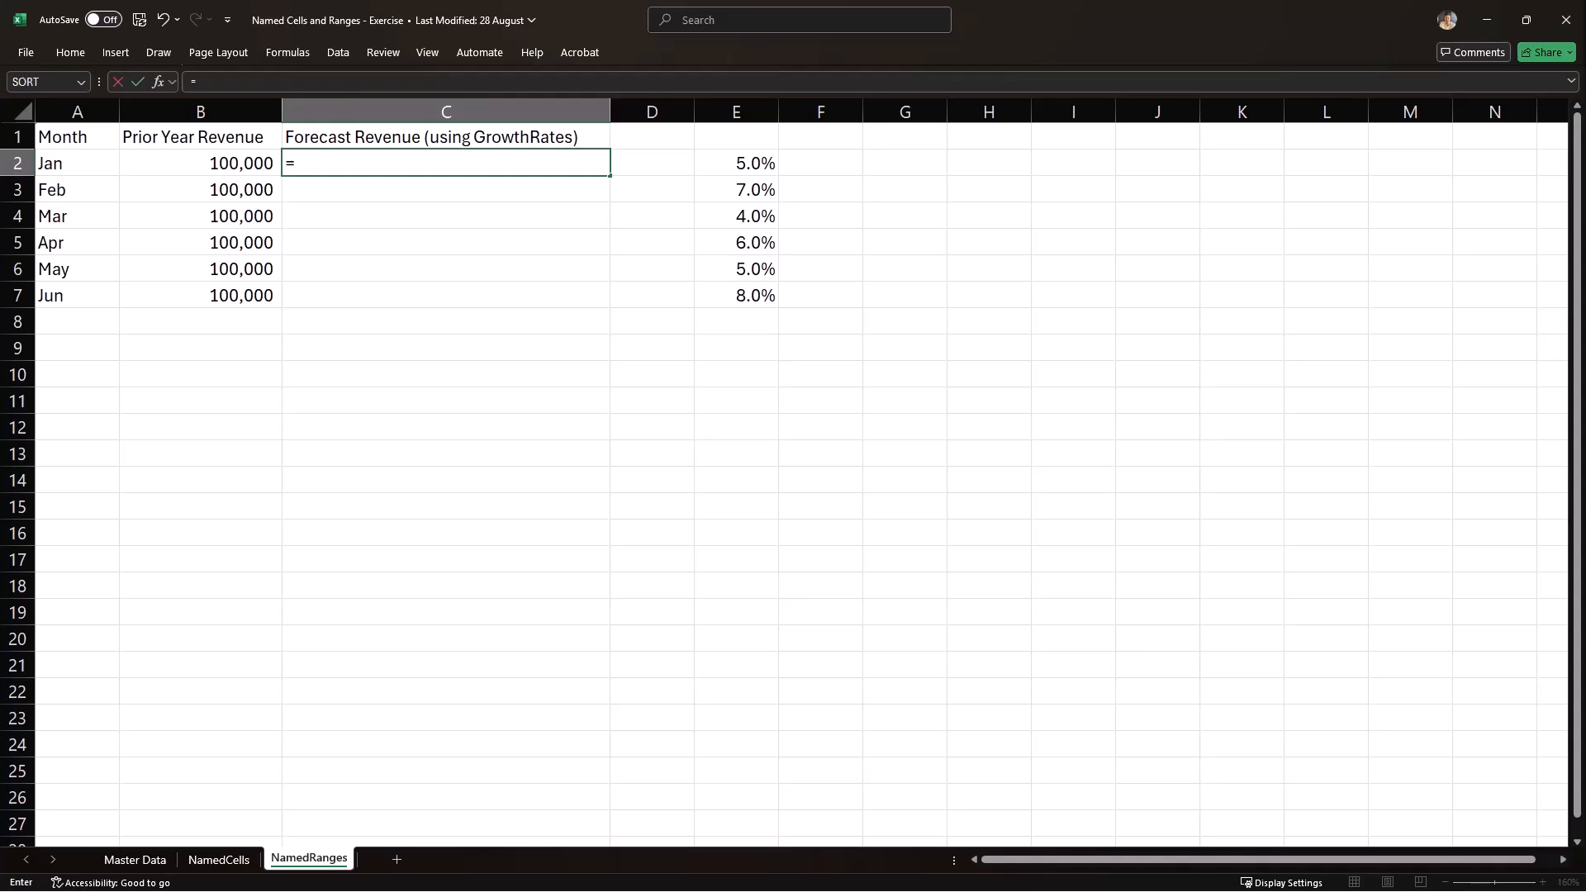
key("Left")
key("ctrl+shift+Down")
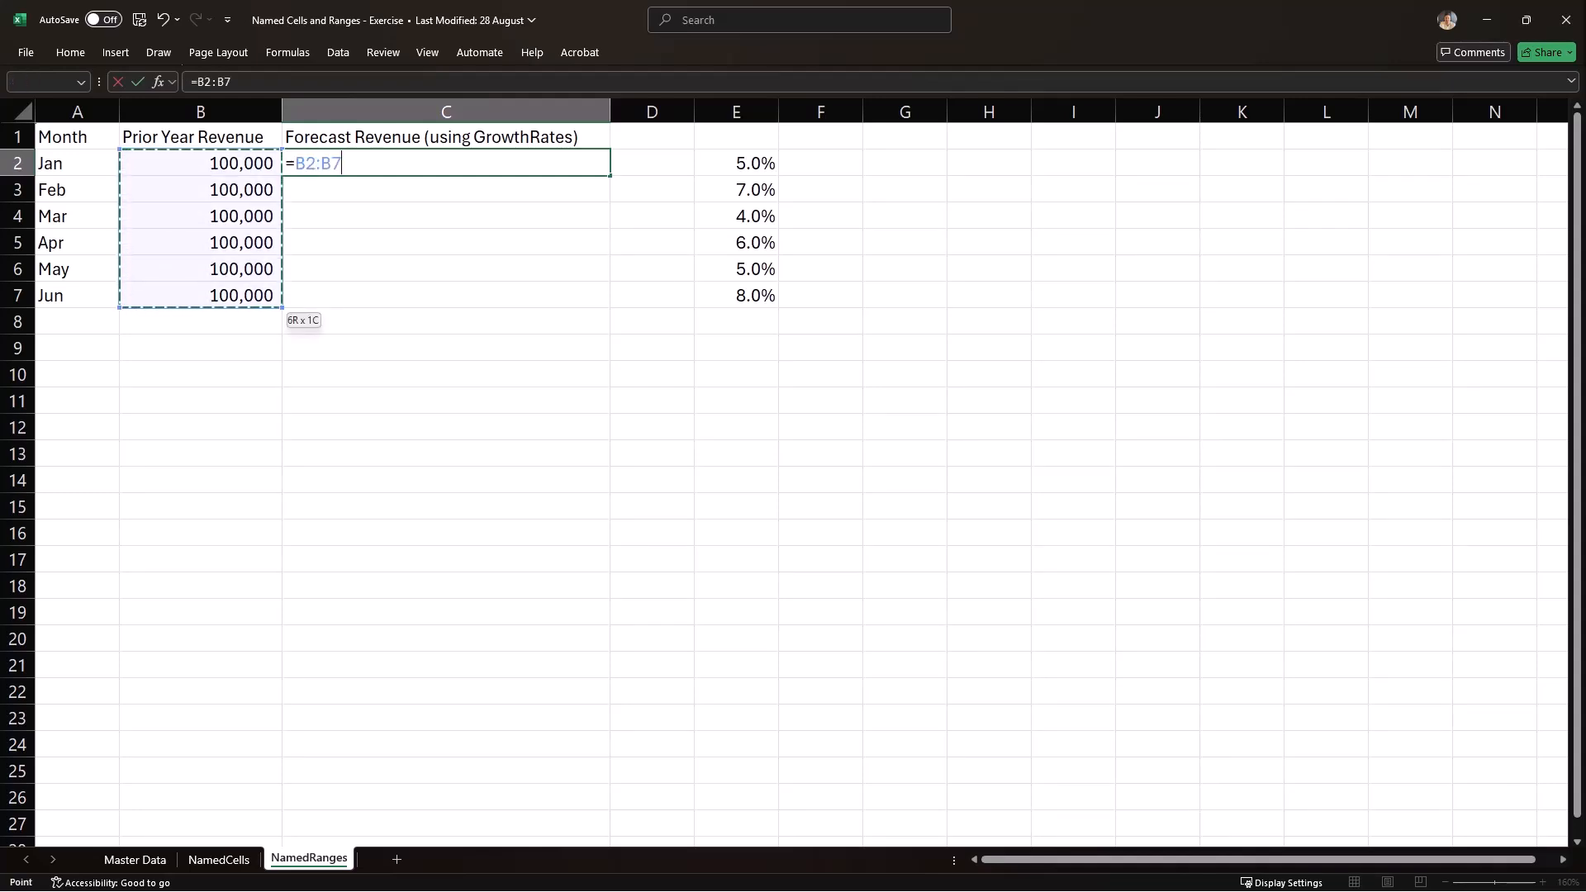
type("*growth")
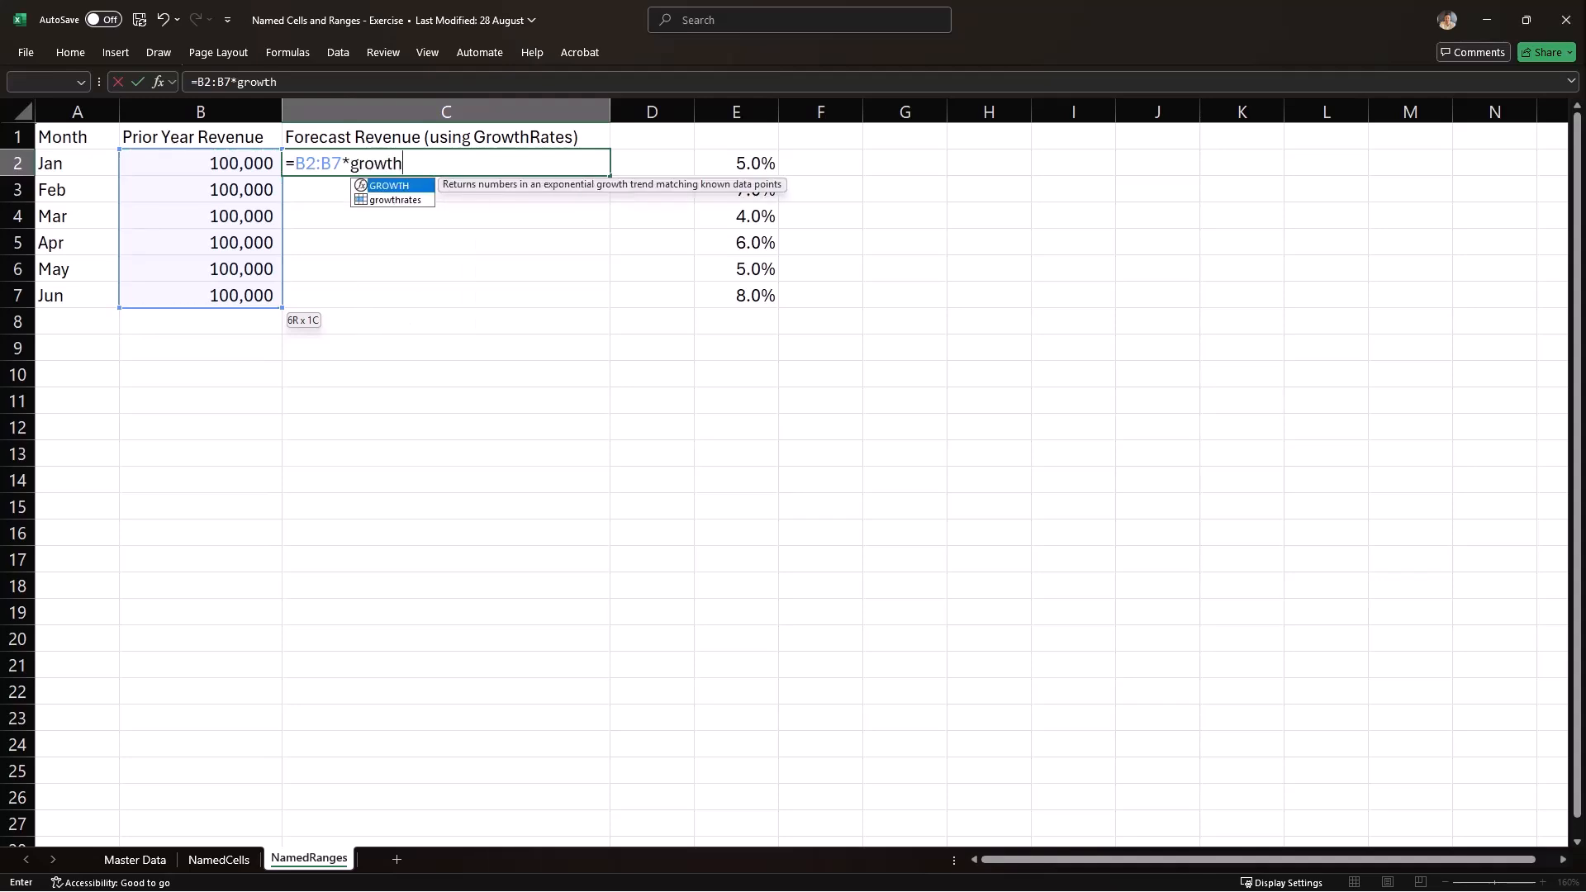
key("Down")
key("Tab")
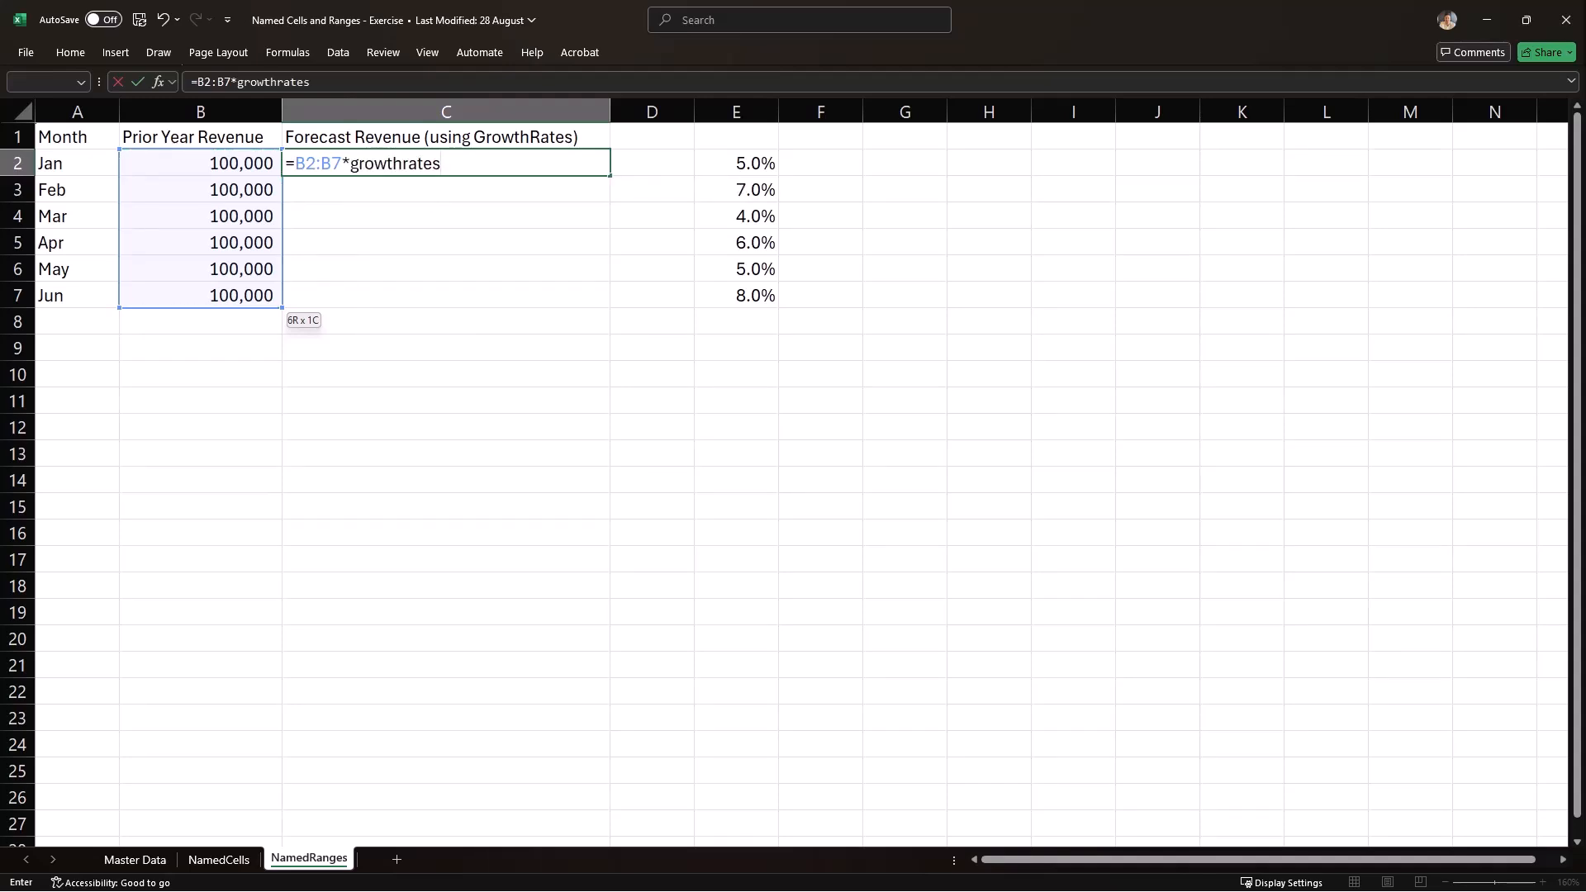
key("ctrl+Return")
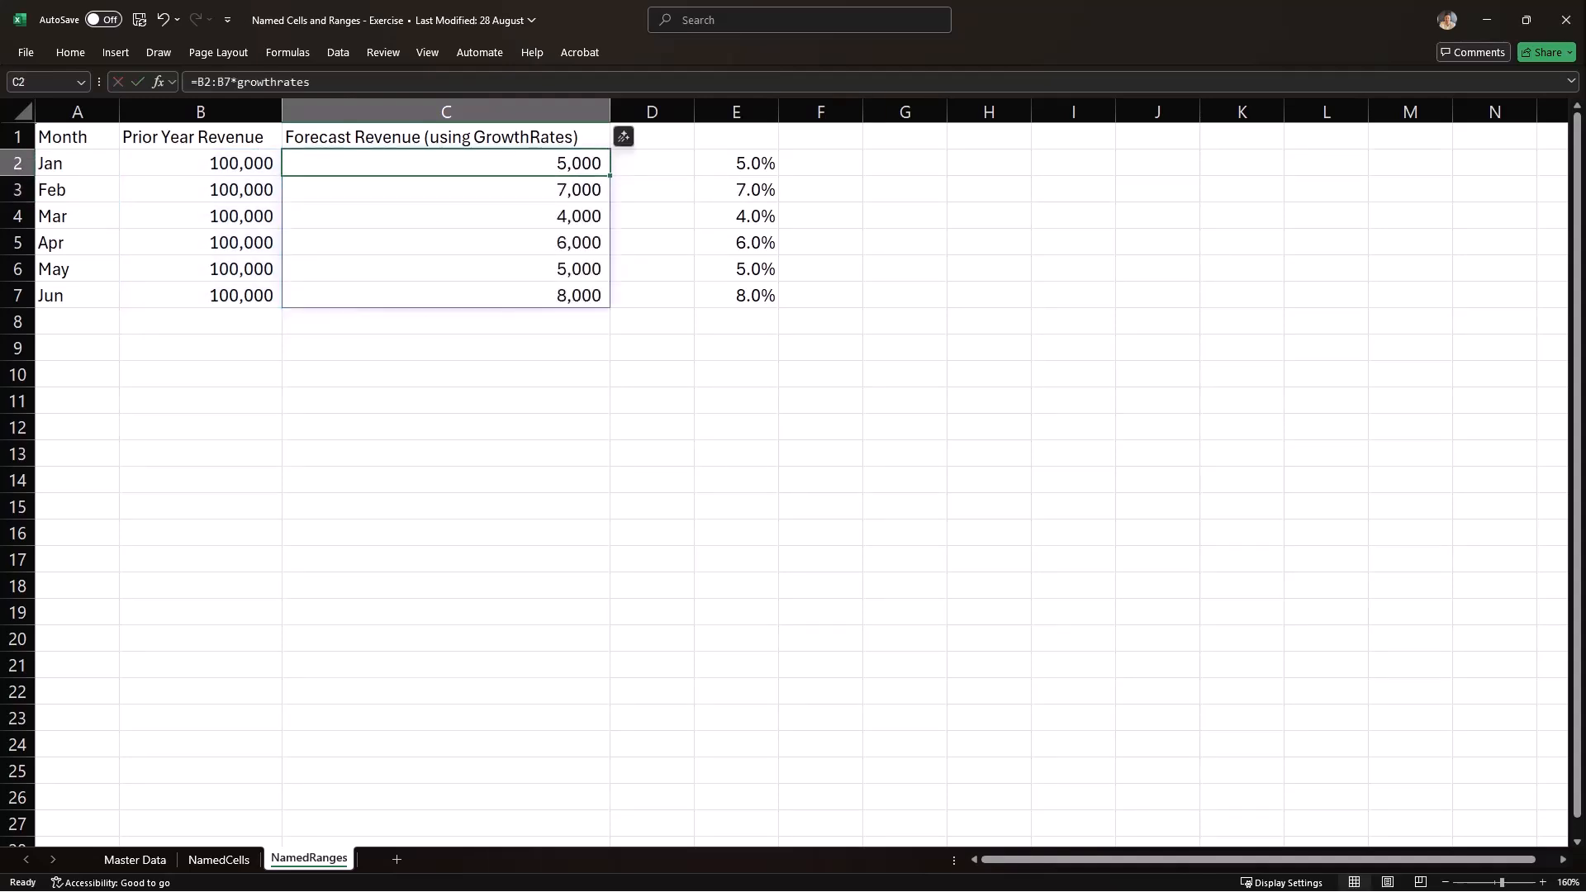
Change the forecast formula in C2 to =B2:B7*(1+growthrates) so growth is added to prior year revenue
key("F2")
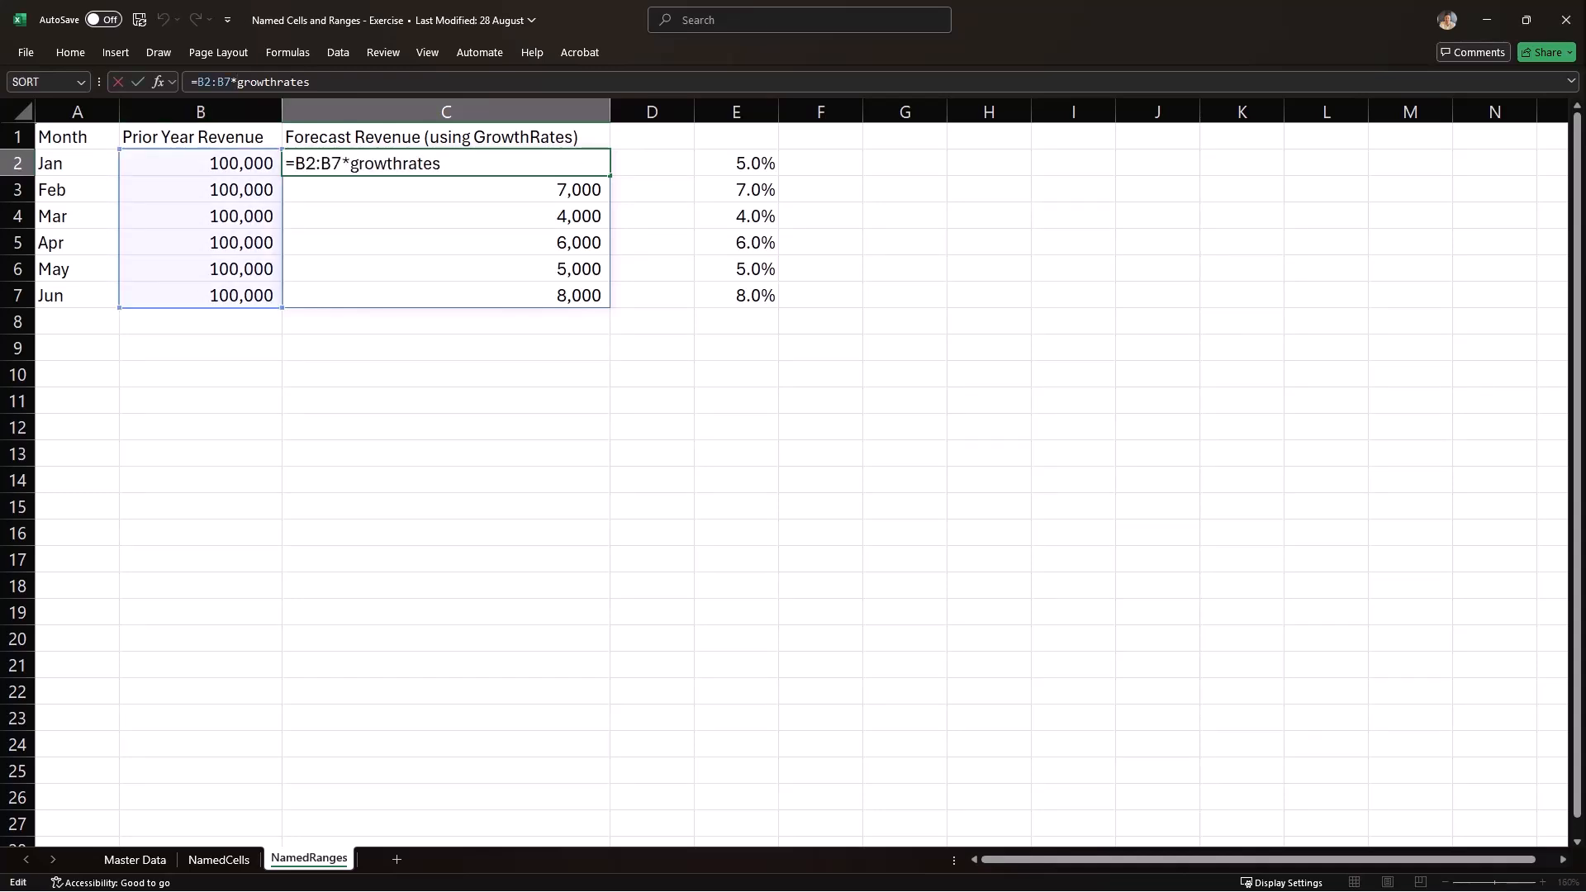
type("(1")
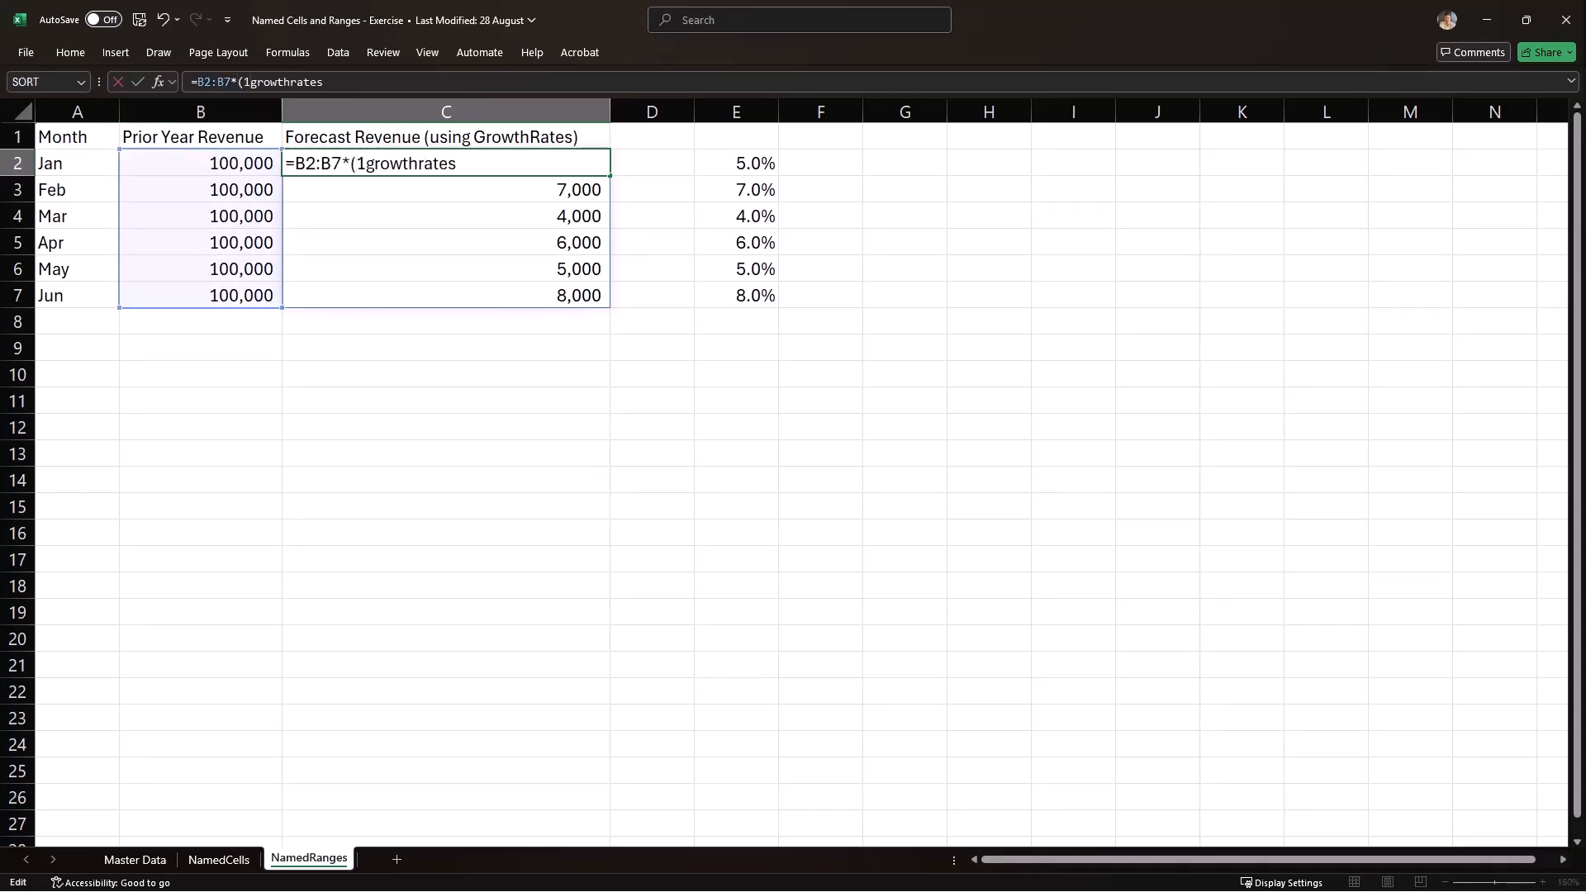
type("+")
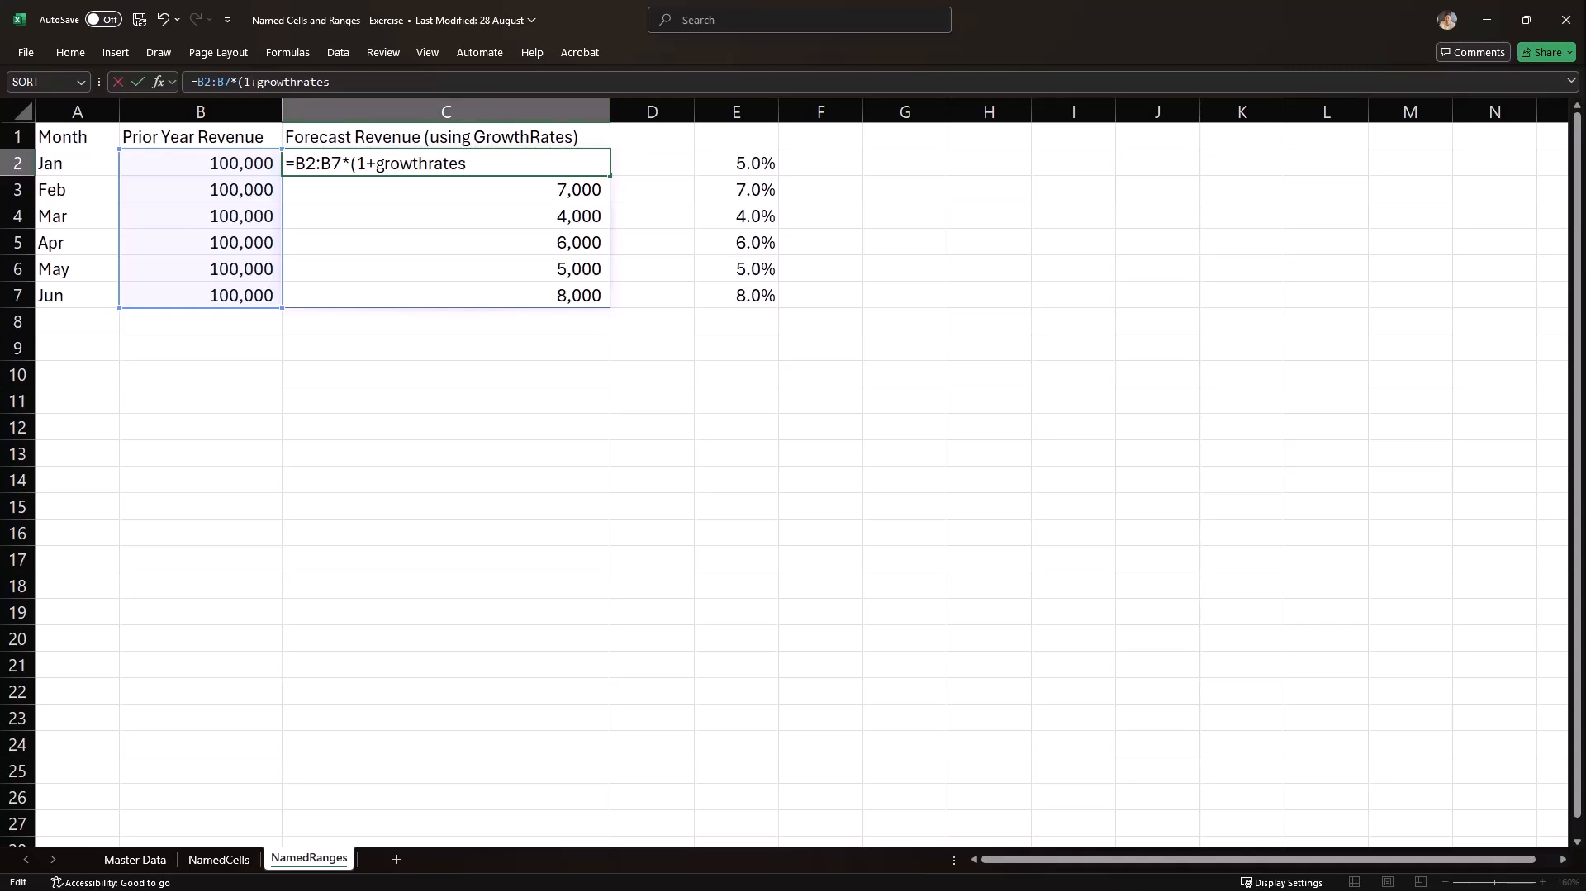
type(")")
key("Return")
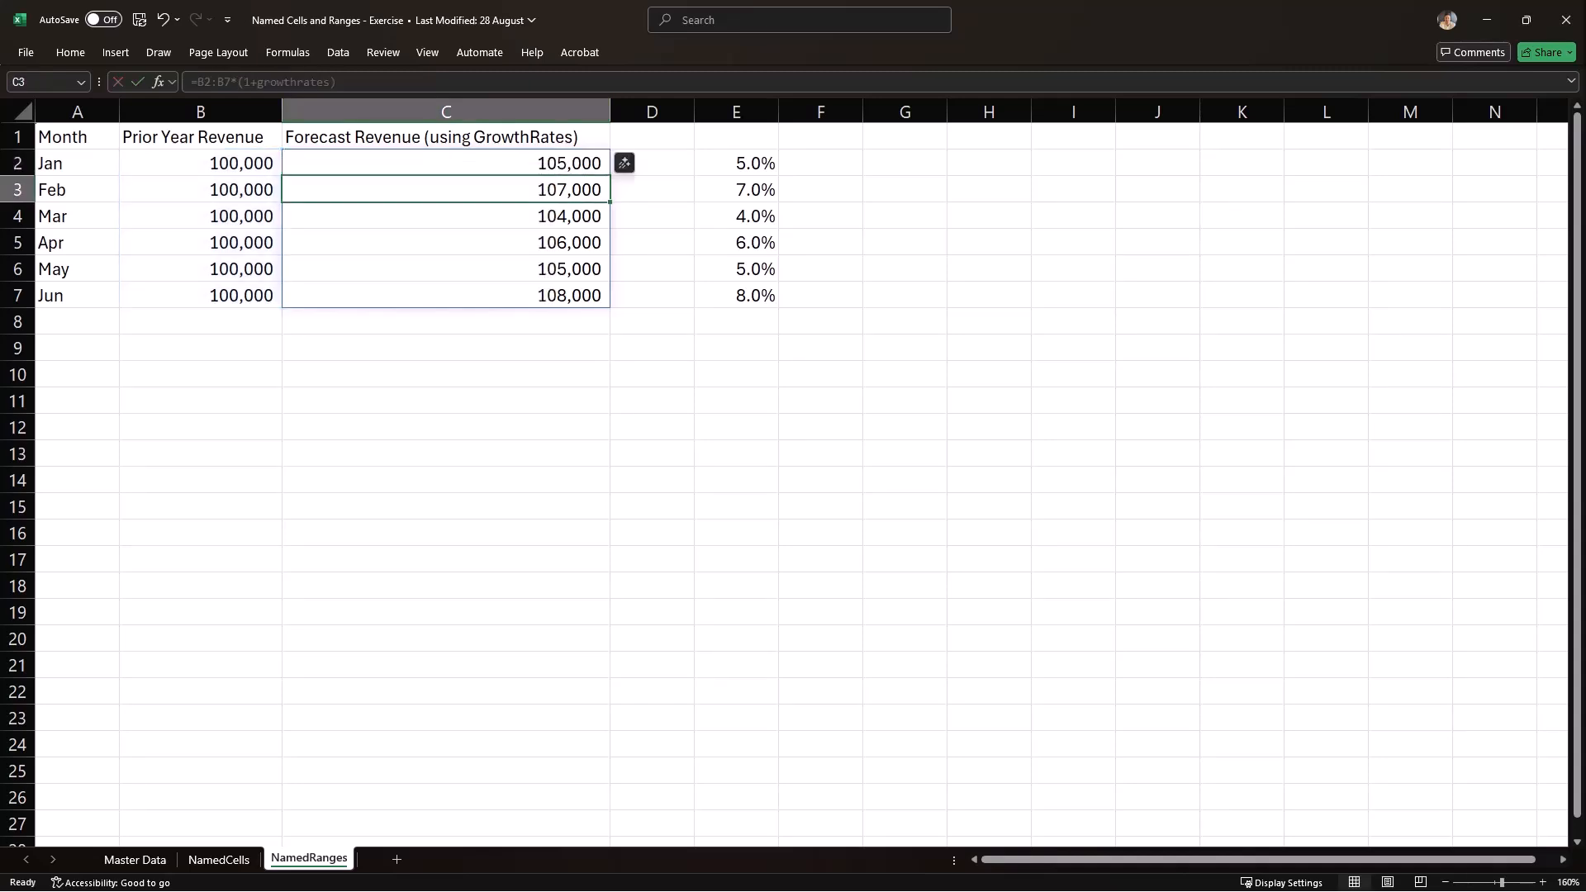
Clear the helper growth percentages in E2:E7
left_click(446, 374)
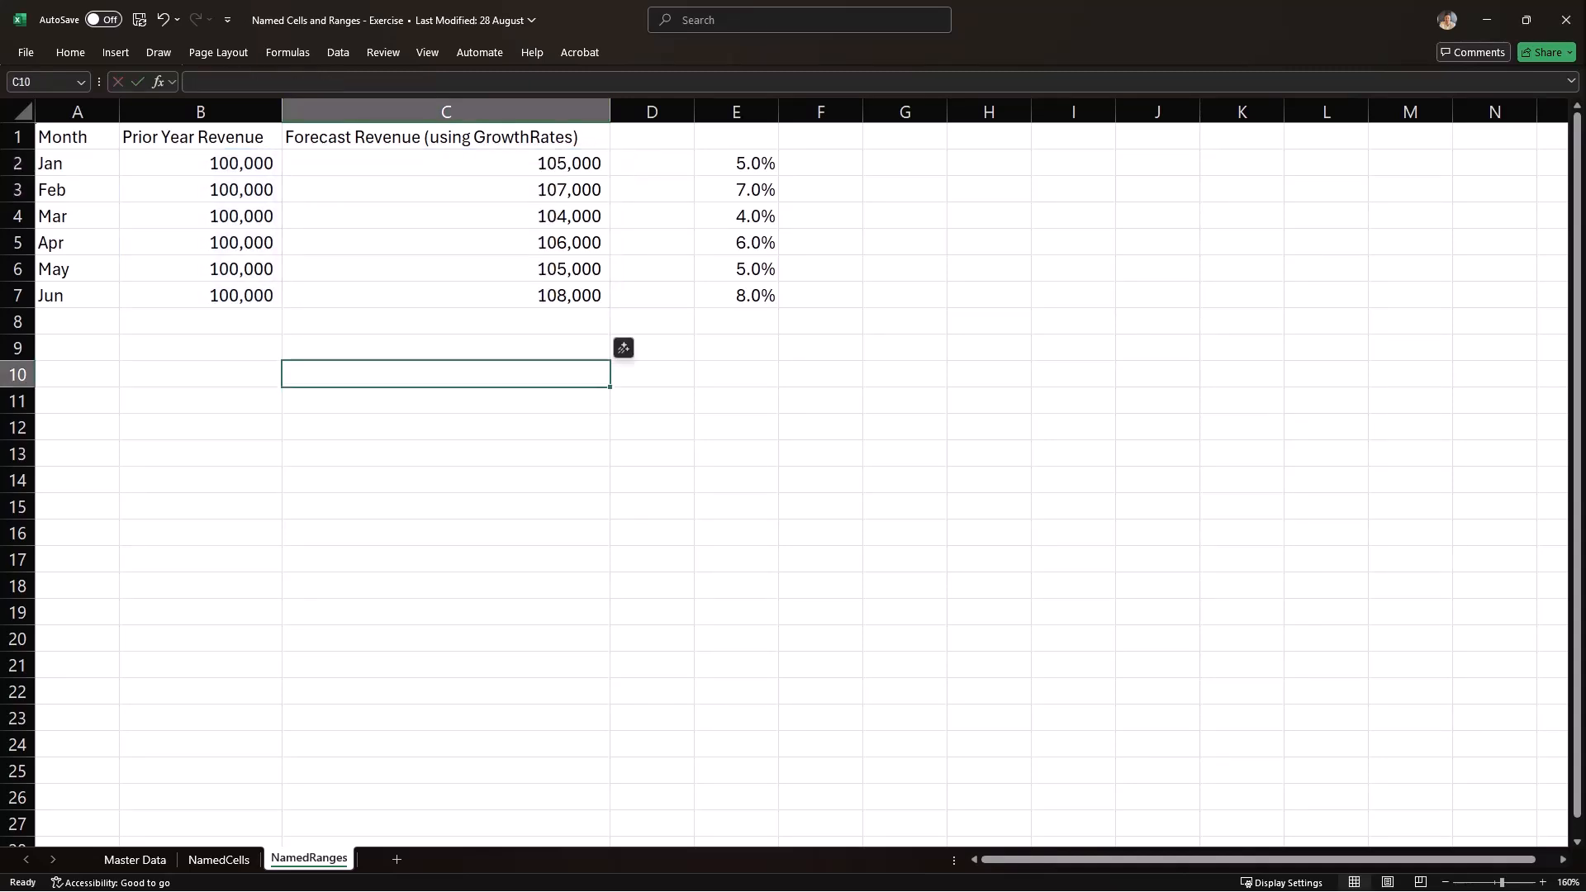
left_click_drag(736, 163, 736, 295)
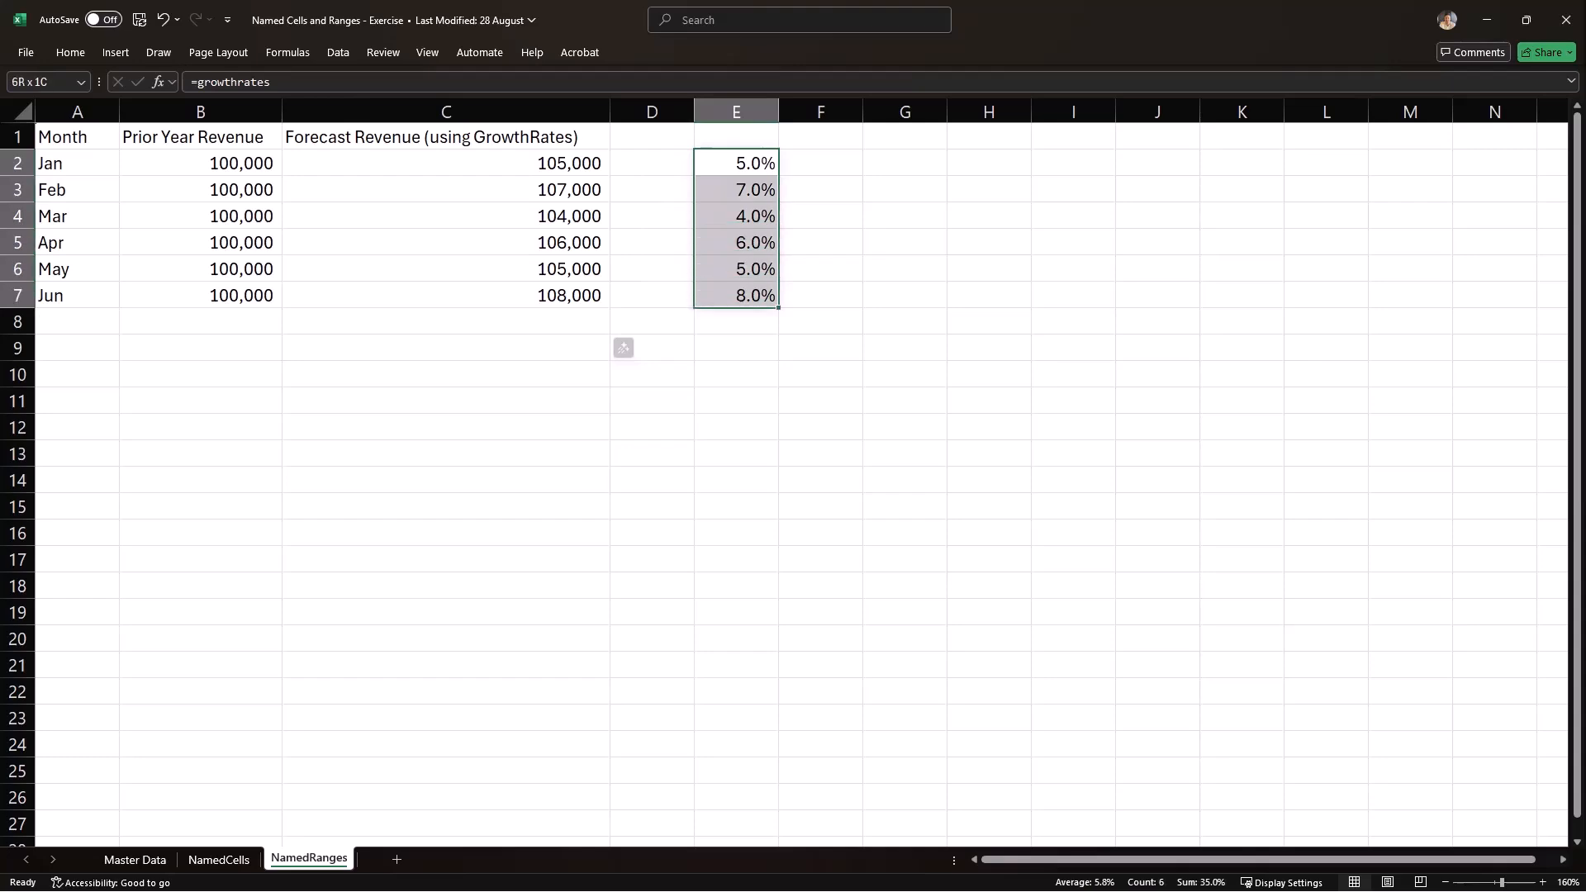
key("Delete")
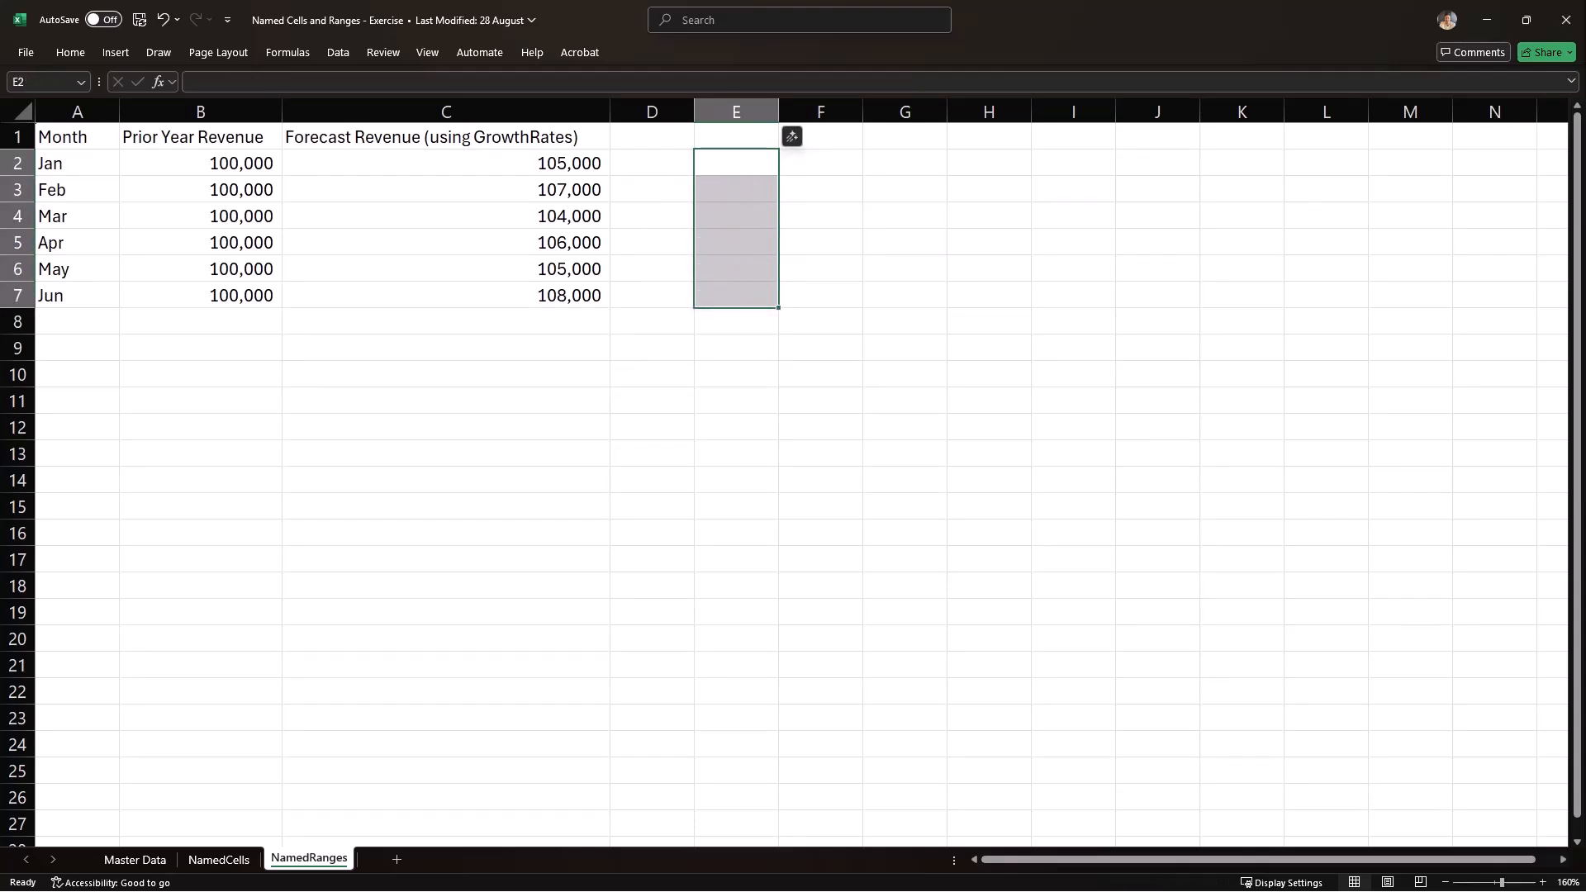